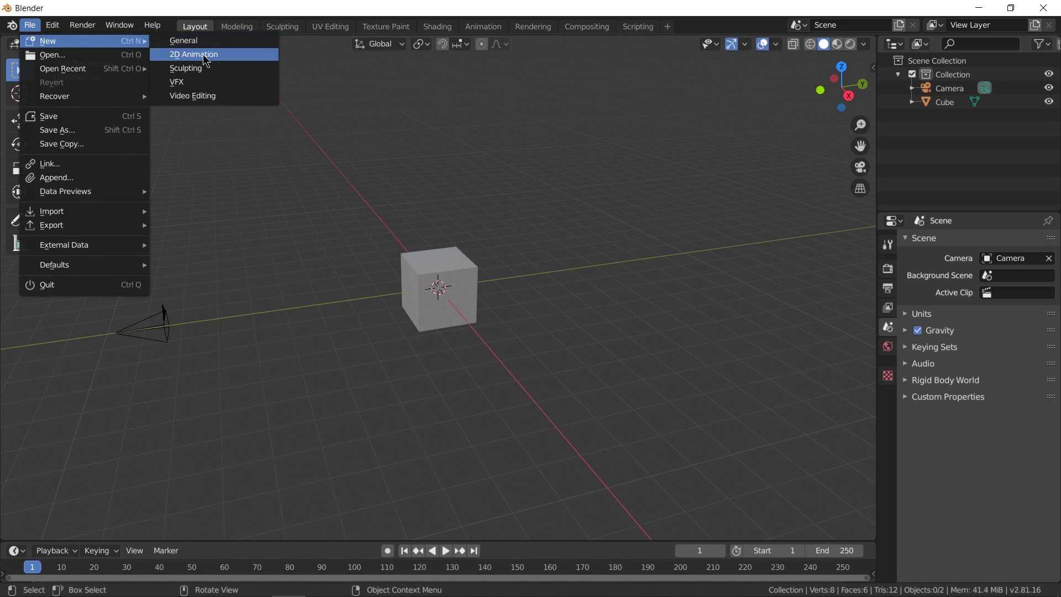
Start a new 2D Animation file and show the materials of the default Stroke object
{"action": "left_click", "coordinate": [205, 59]}
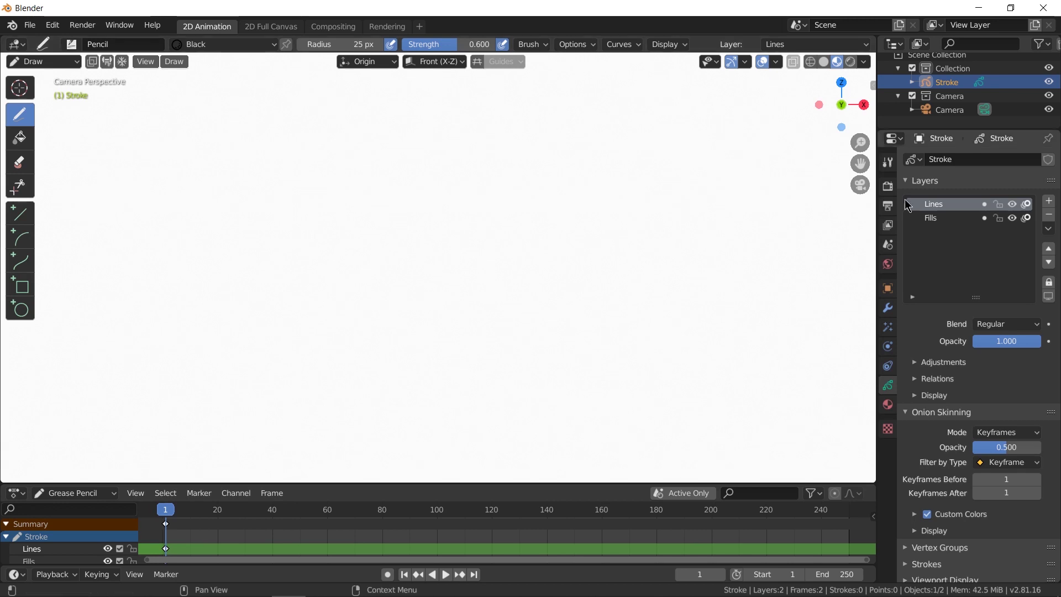
{"action": "scroll", "coordinate": [929, 98], "scroll_direction": "up", "scroll_amount": 1}
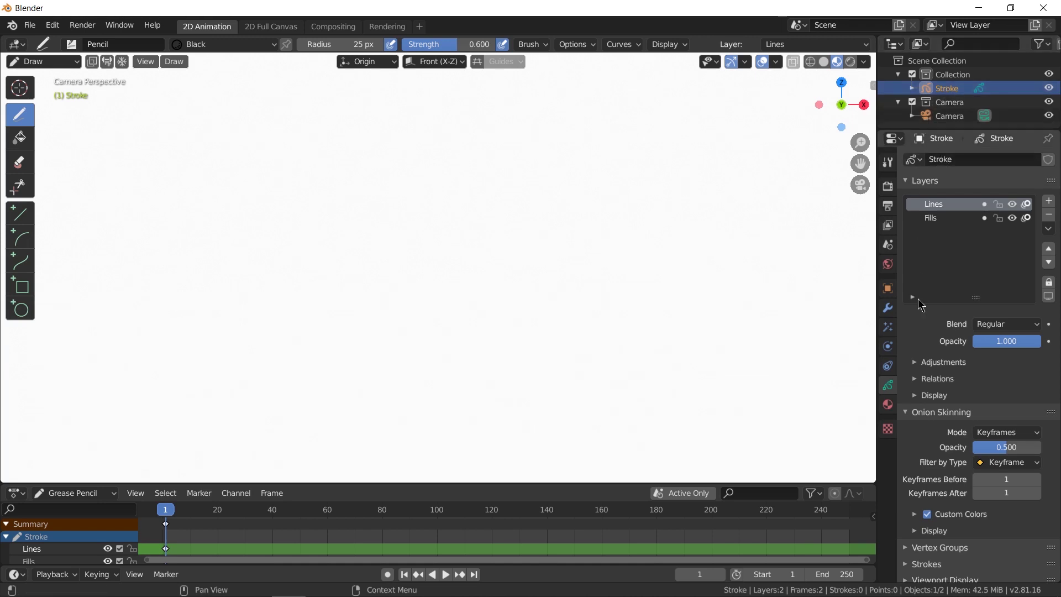
{"action": "left_click", "coordinate": [888, 404]}
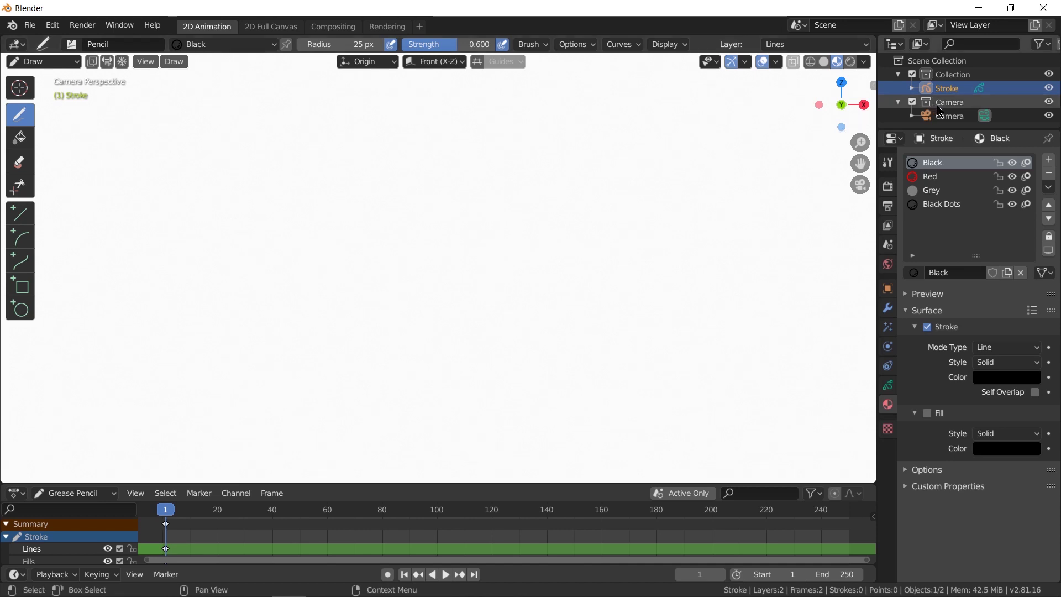
Switch to Object Mode and delete the default Stroke object
{"action": "key", "text": "ctrl+Tab"}
{"action": "left_click", "coordinate": [521, 173]}
{"action": "key", "text": "x"}
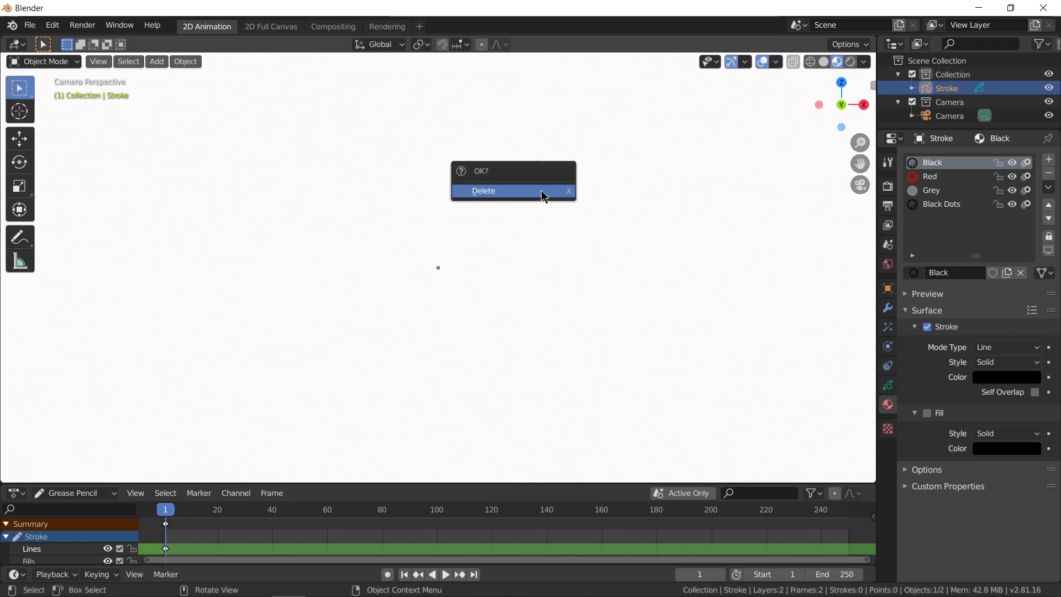
{"action": "left_click", "coordinate": [545, 196]}
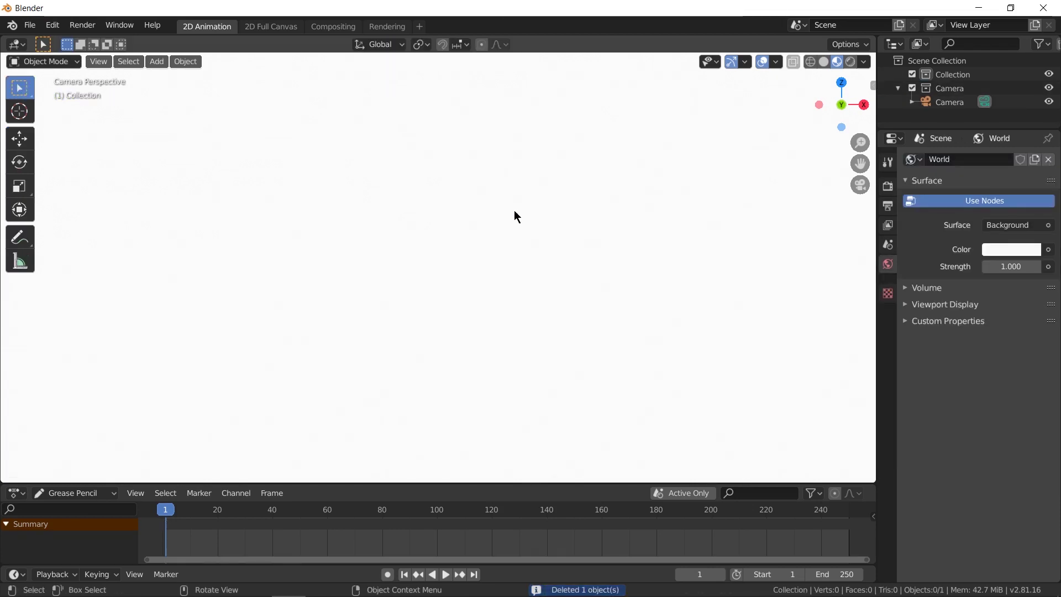
Add a blank Grease Pencil object and rename it Logo GP
{"action": "key", "text": "shift+a"}
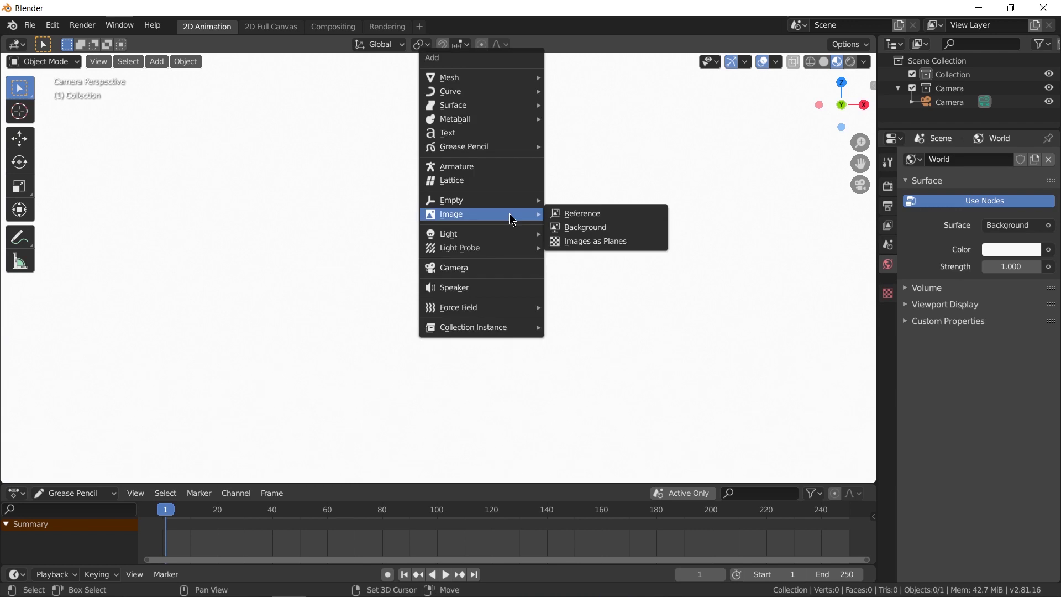
{"action": "mouse_move", "coordinate": [483, 149]}
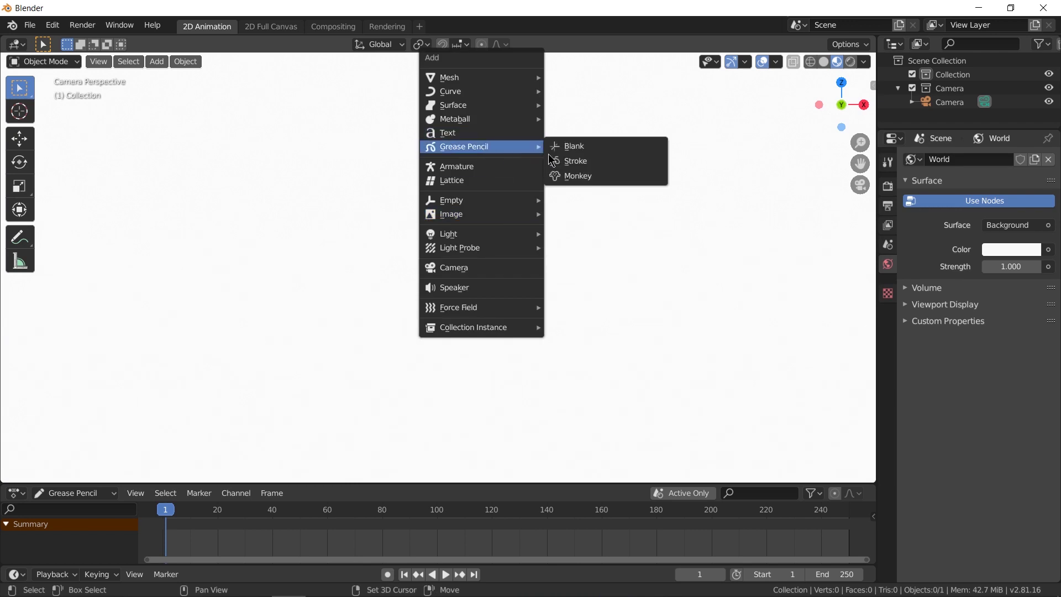
{"action": "left_click", "coordinate": [576, 151]}
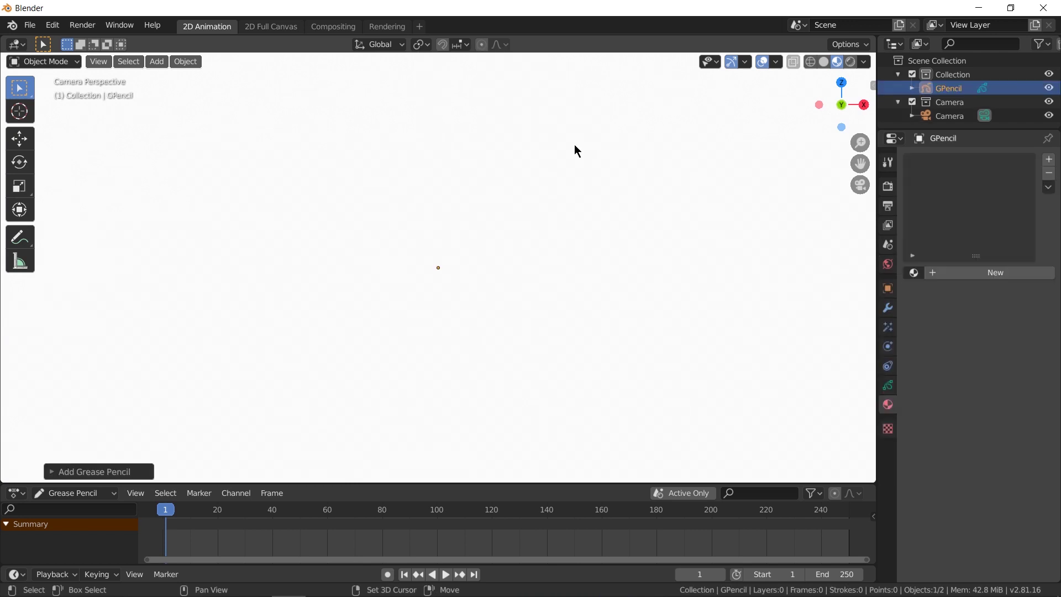
{"action": "double_click", "coordinate": [956, 89]}
{"action": "type", "text": "Logo"}
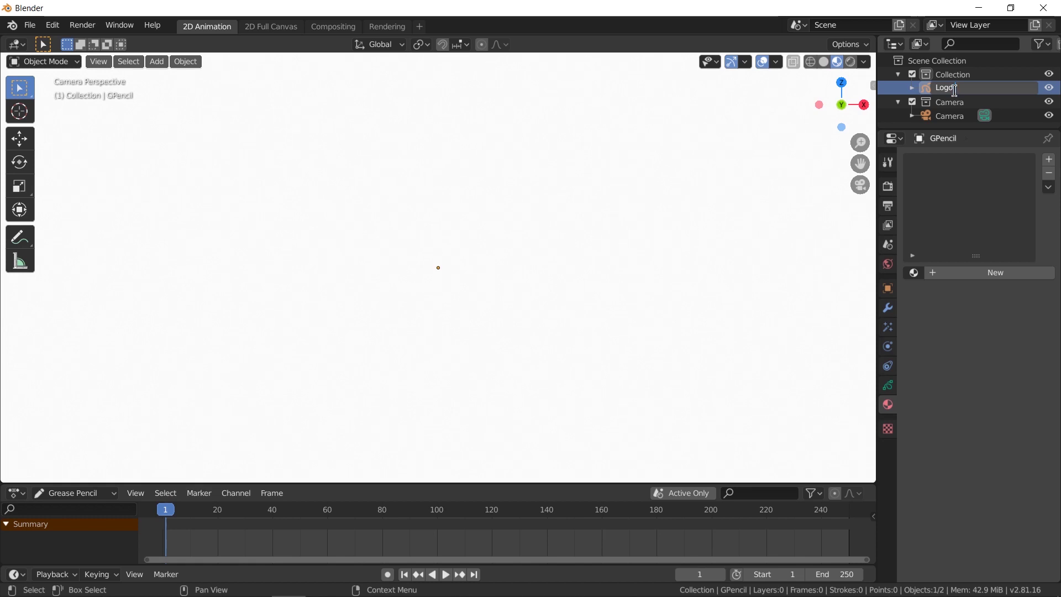
{"action": "type", "text": "GP"}
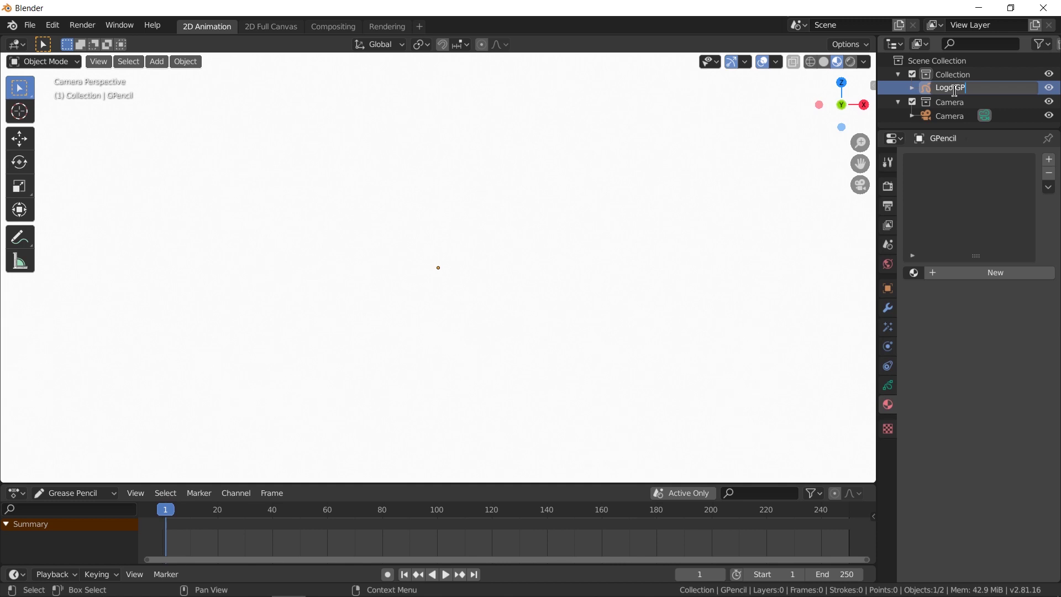
{"action": "key", "text": "Return"}
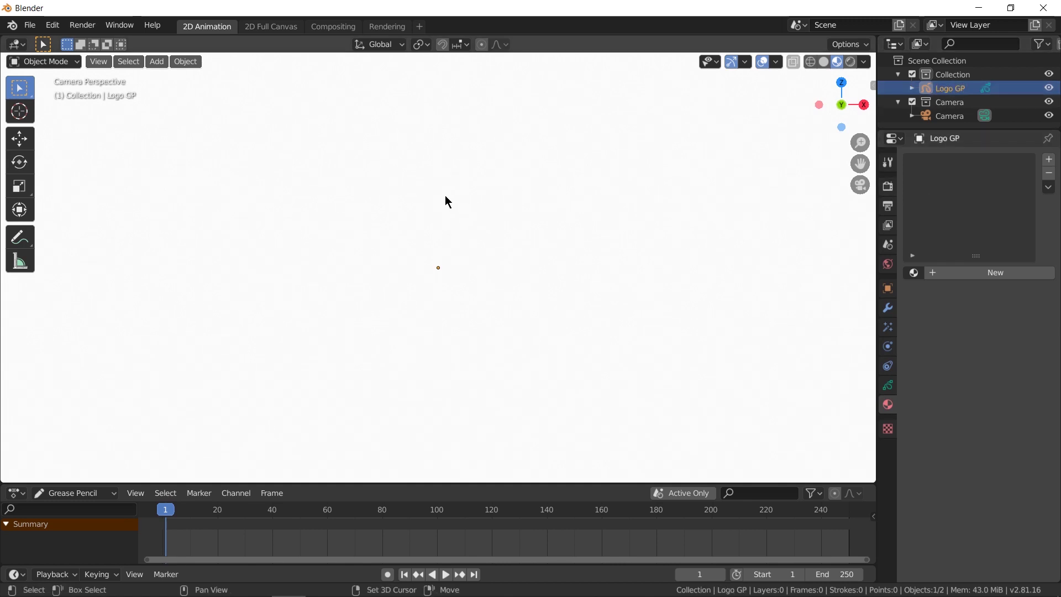
Load Beach Eatz Logo.jpg from the ref folder into the scene as a reference image
{"action": "key", "text": "shift+a"}
{"action": "mouse_move", "coordinate": [446, 196]}
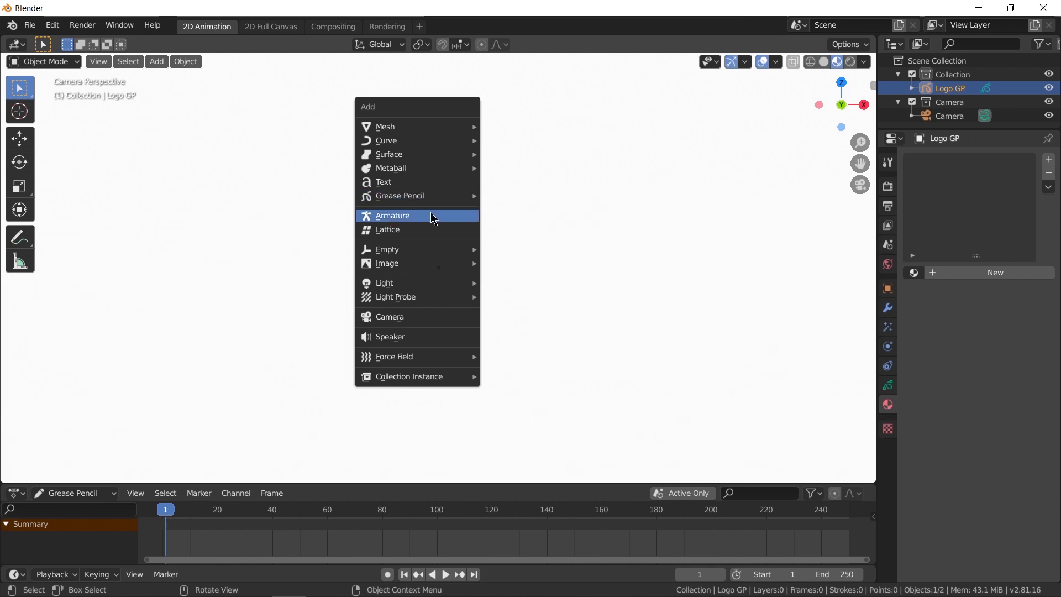
{"action": "mouse_move", "coordinate": [405, 265]}
{"action": "left_click", "coordinate": [530, 263]}
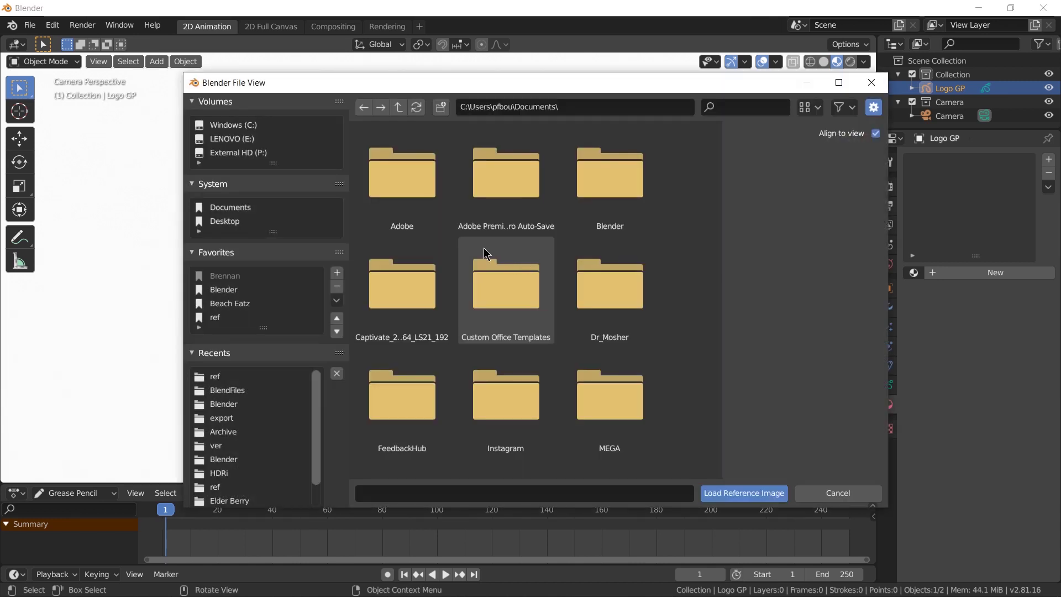
{"action": "left_click", "coordinate": [215, 318]}
{"action": "left_click", "coordinate": [402, 177]}
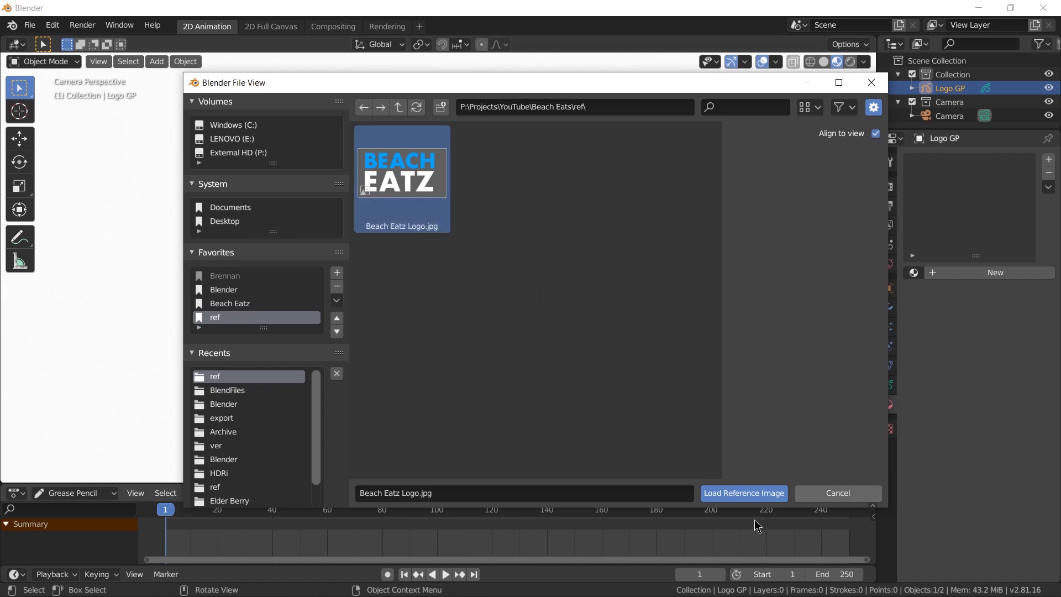
{"action": "left_click", "coordinate": [735, 496]}
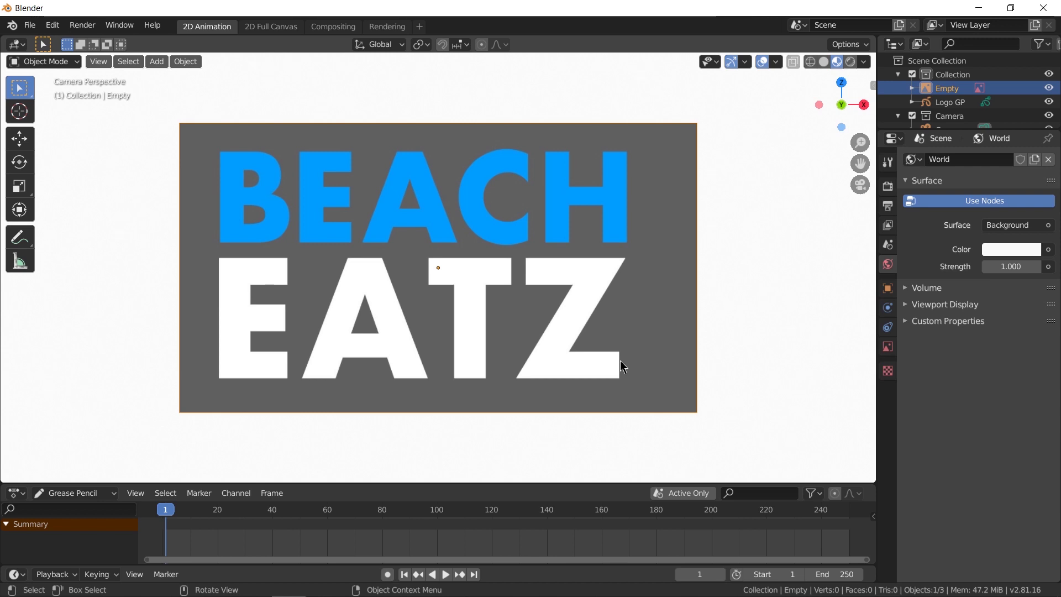
Rename the reference image's empty object as Logo REF
{"action": "double_click", "coordinate": [946, 102]}
{"action": "double_click", "coordinate": [946, 90]}
{"action": "type", "text": "Logo GP"}
{"action": "key", "text": "BackSpace"}
{"action": "key", "text": "BackSpace"}
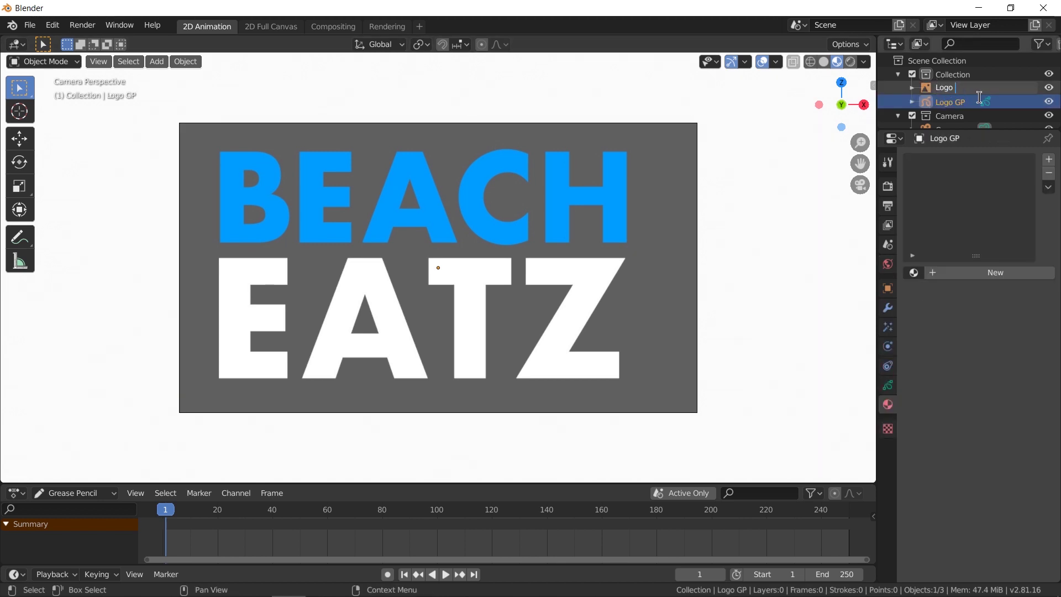
{"action": "type", "text": "REF"}
{"action": "key", "text": "Return"}
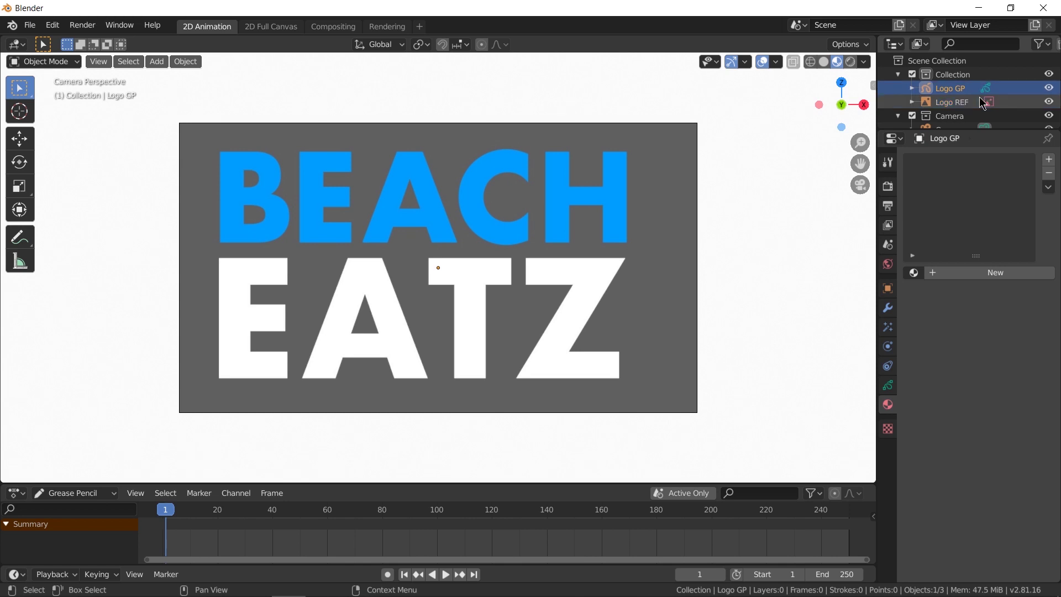
Enable Use Alpha on the Logo REF image and set its transparency to 0.331
{"action": "left_click", "coordinate": [952, 102]}
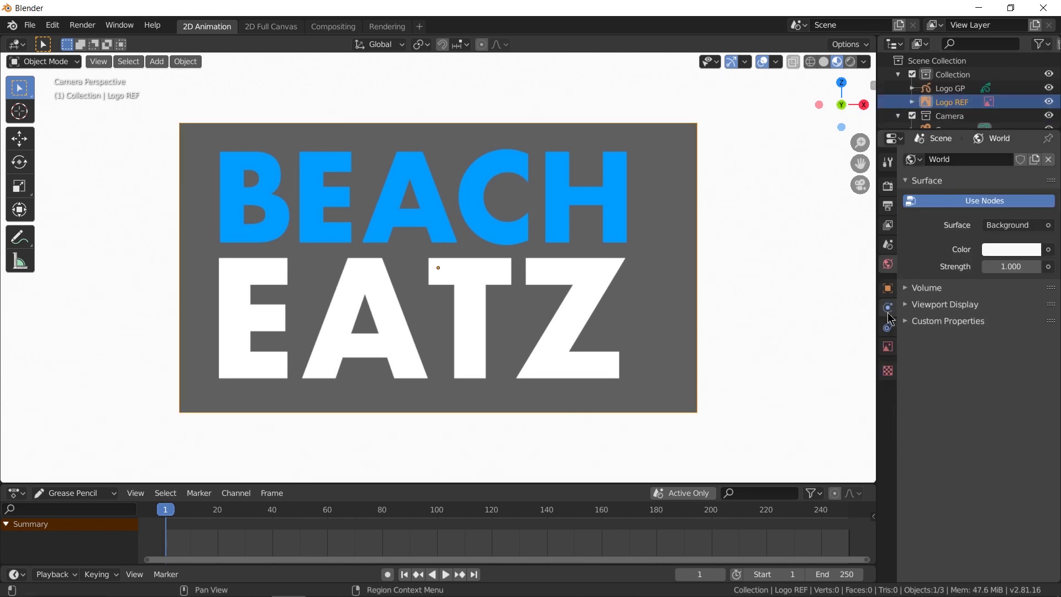
{"action": "left_click", "coordinate": [888, 346]}
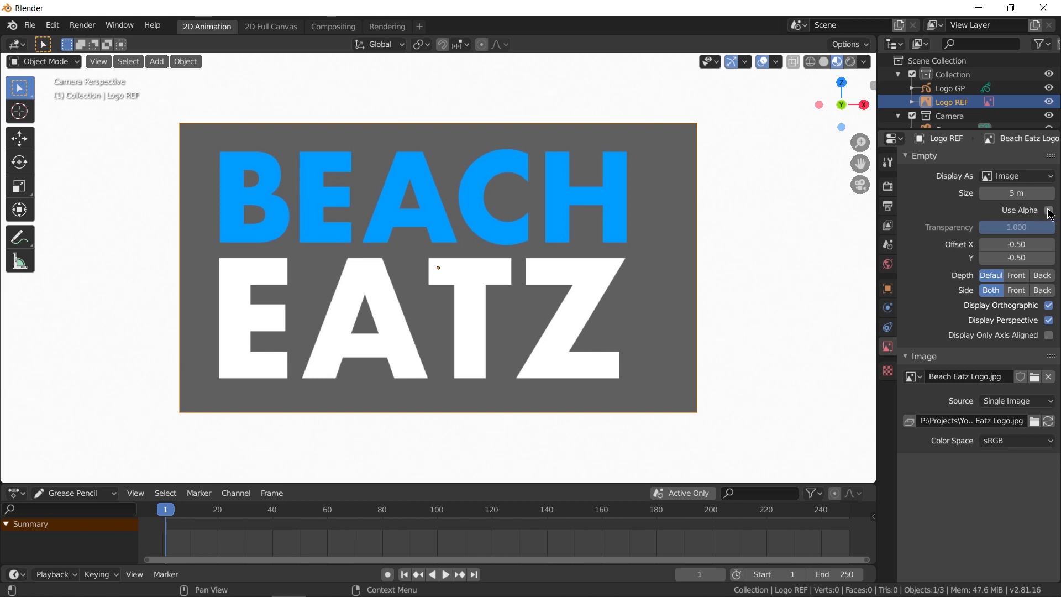
{"action": "left_click", "coordinate": [1049, 210]}
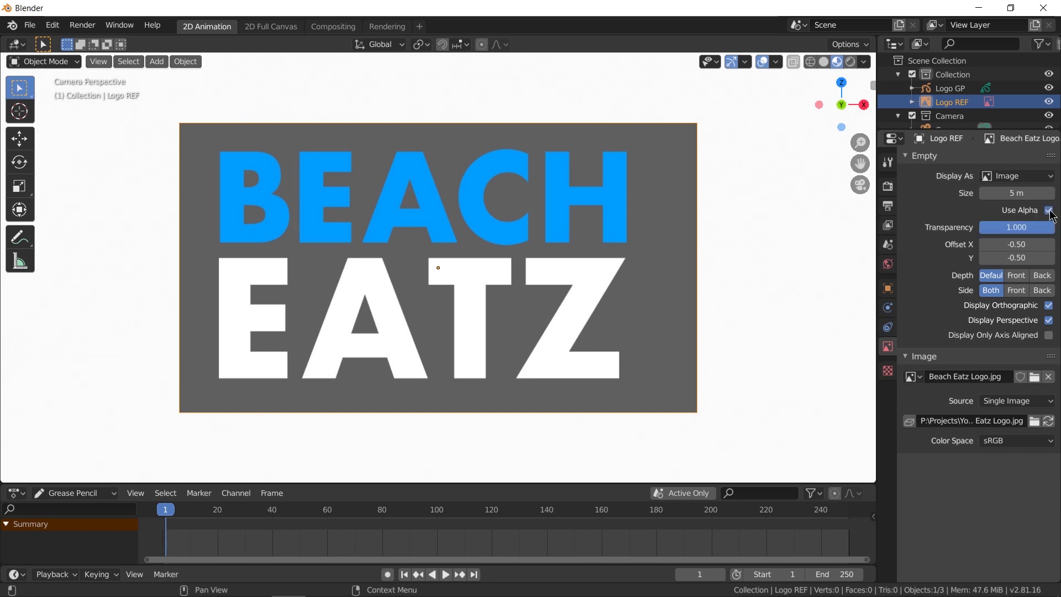
{"action": "left_click_drag", "start_coordinate": [1035, 231], "coordinate": [1004, 231]}
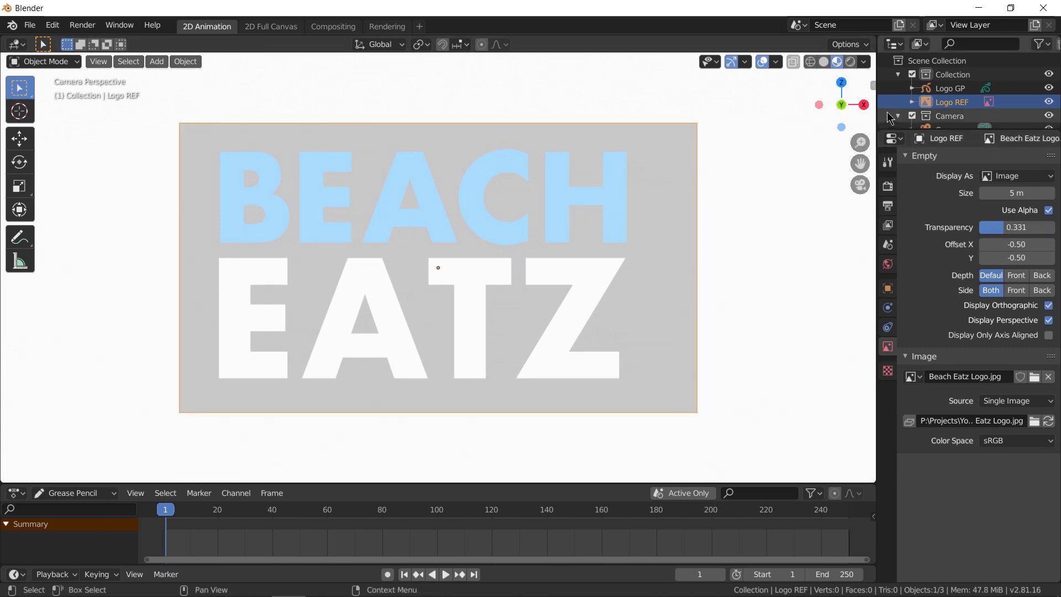
Create two layers on Logo GP named fills and strokes, with strokes above fills and both layers unlocked
{"action": "left_click", "coordinate": [946, 89]}
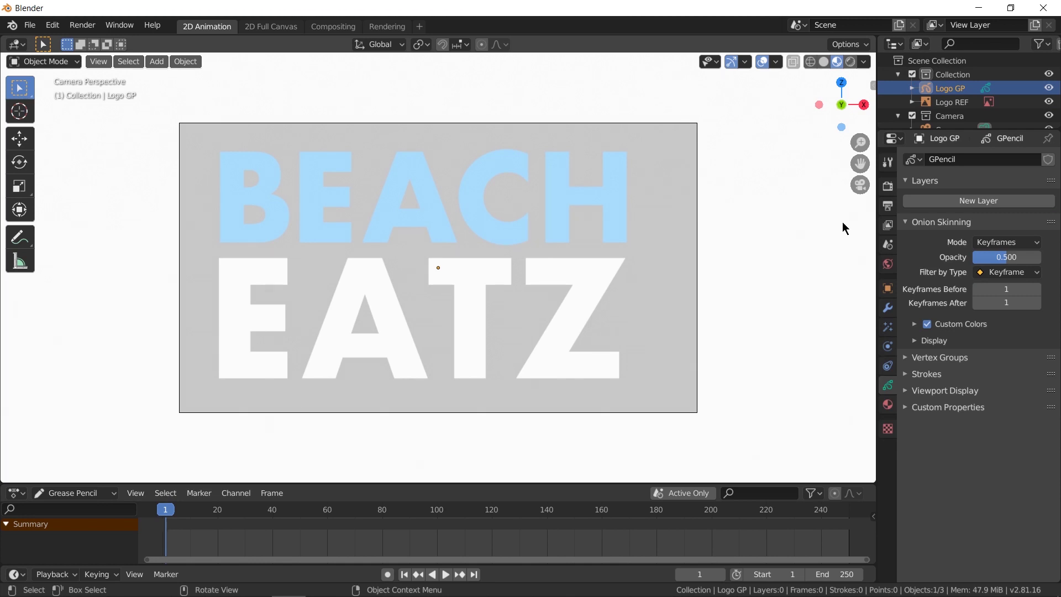
{"action": "left_click", "coordinate": [950, 201]}
{"action": "double_click", "coordinate": [940, 205]}
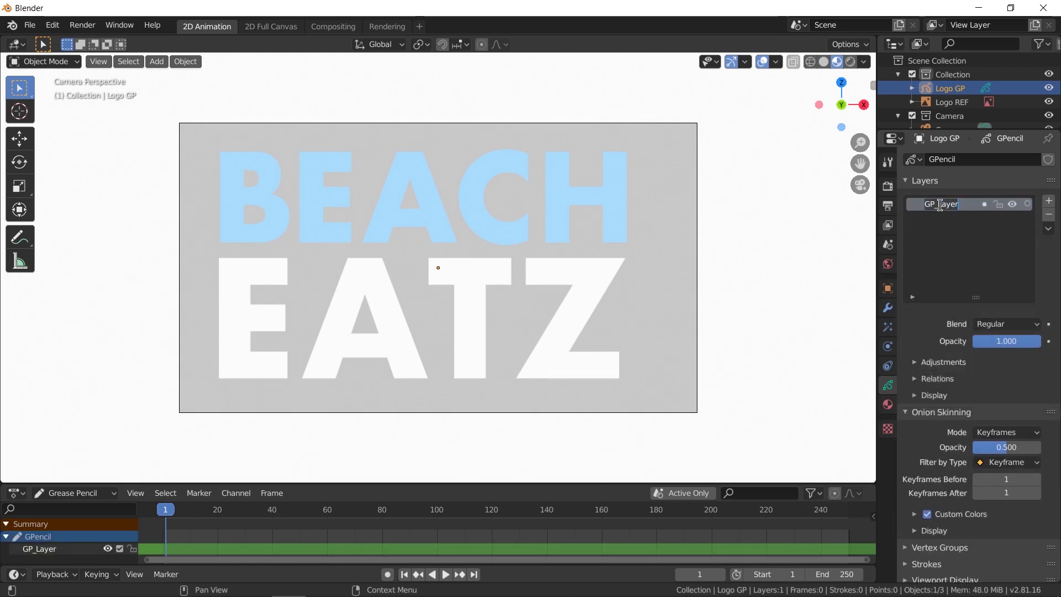
{"action": "type", "text": "fi"}
{"action": "type", "text": "lls"}
{"action": "key", "text": "Return"}
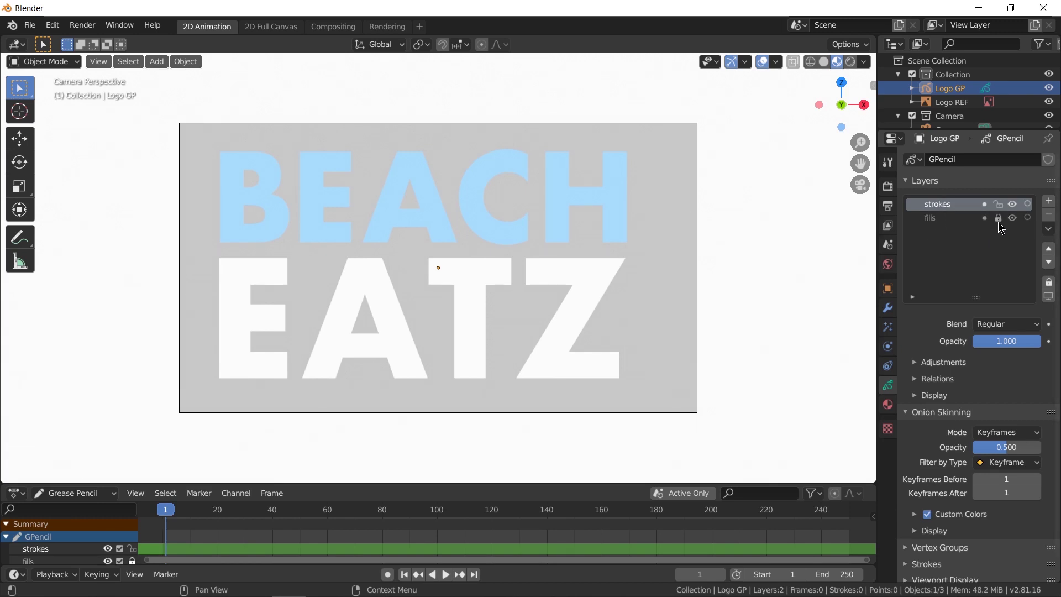
{"action": "left_click", "coordinate": [1027, 218]}
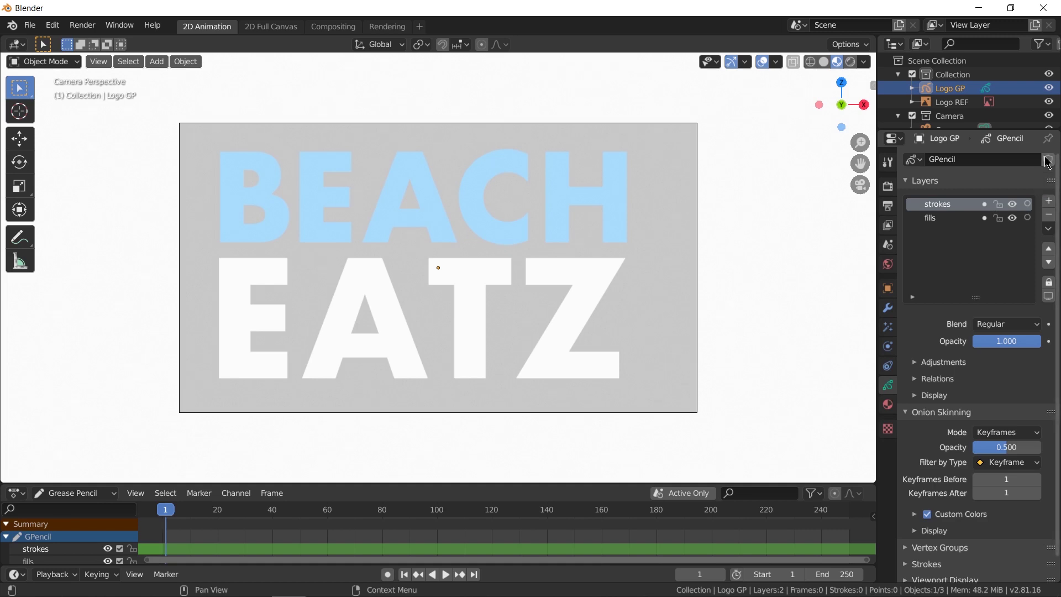
Split the properties editor in two so that Logo GP's material settings show above its layer list
{"action": "left_click_drag", "start_coordinate": [1053, 133], "coordinate": [1033, 397]}
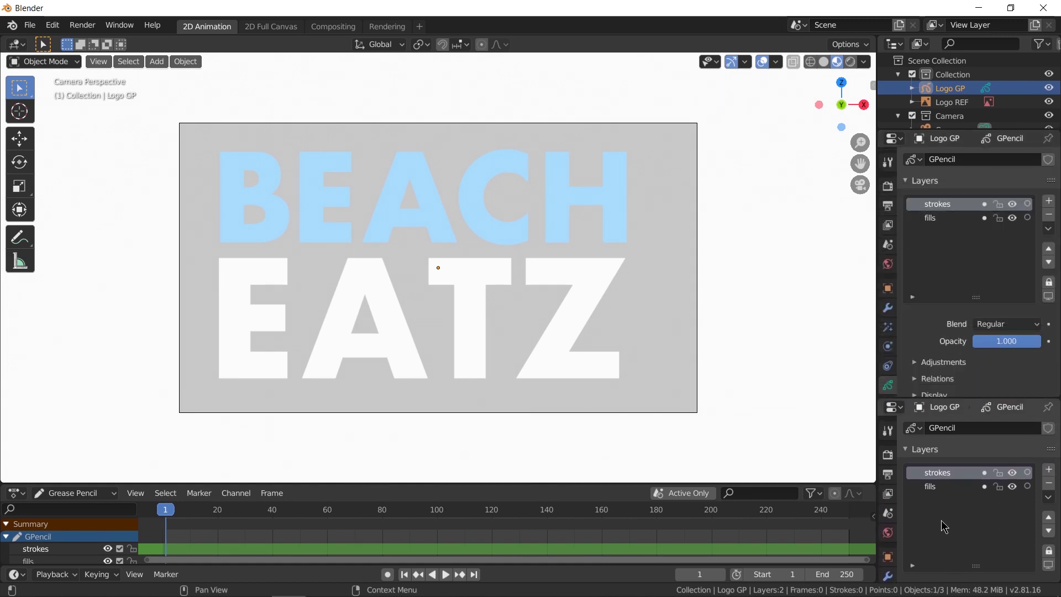
{"action": "scroll", "coordinate": [887, 353], "scroll_direction": "down", "scroll_amount": 2}
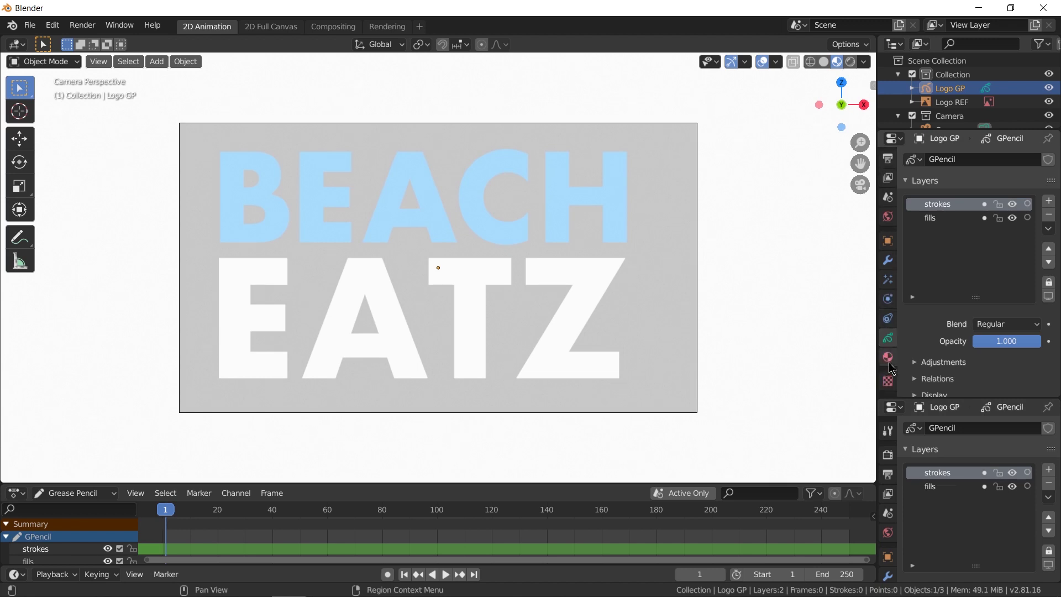
{"action": "left_click", "coordinate": [887, 357]}
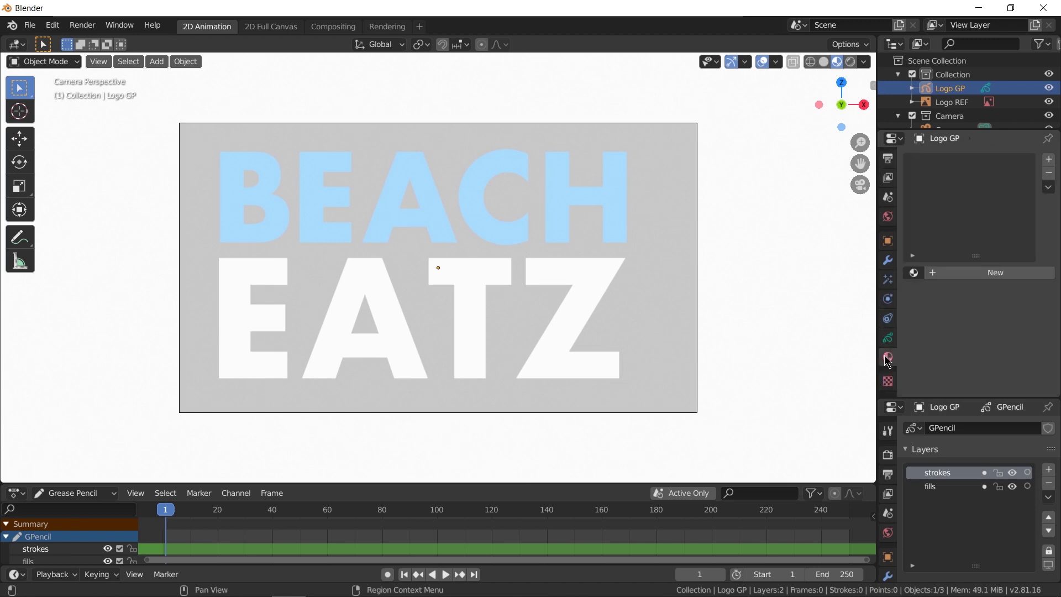
Create a new material for Logo GP and name it black lines
{"action": "left_click", "coordinate": [949, 280]}
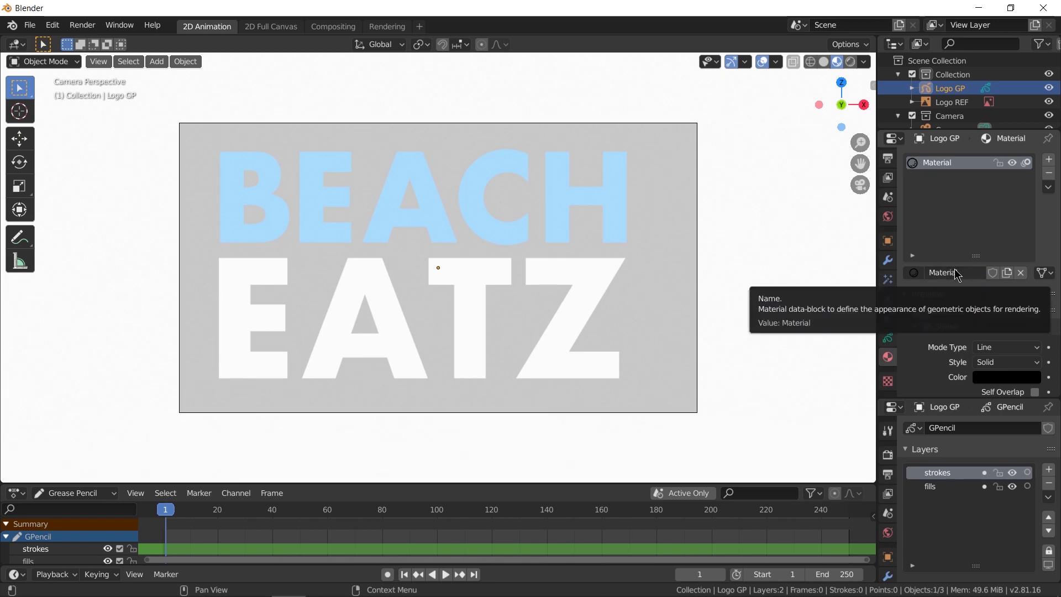
{"action": "double_click", "coordinate": [954, 274]}
{"action": "type", "text": "black lines"}
{"action": "key", "text": "Return"}
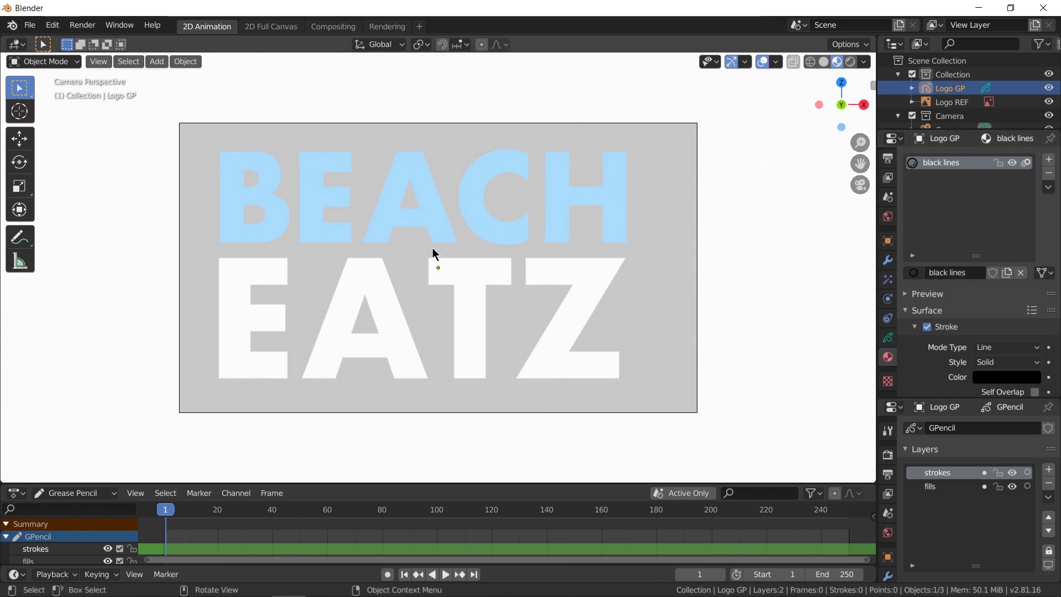
Switch Logo GP to Draw mode, ready to trace the letter B of the reference logo
{"action": "middle_click_drag", "start_coordinate": [433, 249], "coordinate": [522, 180], "text": "ctrl"}
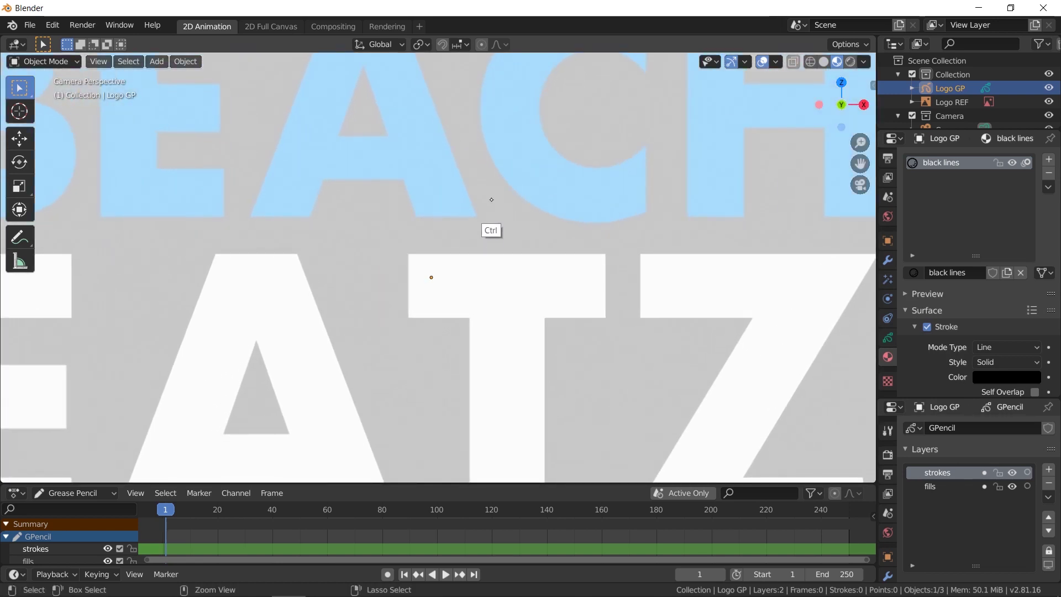
{"action": "scroll", "coordinate": [609, 301], "scroll_direction": "down", "scroll_amount": 4}
{"action": "middle_click_drag", "start_coordinate": [455, 255], "coordinate": [604, 263]}
{"action": "key", "text": "ctrl+Tab"}
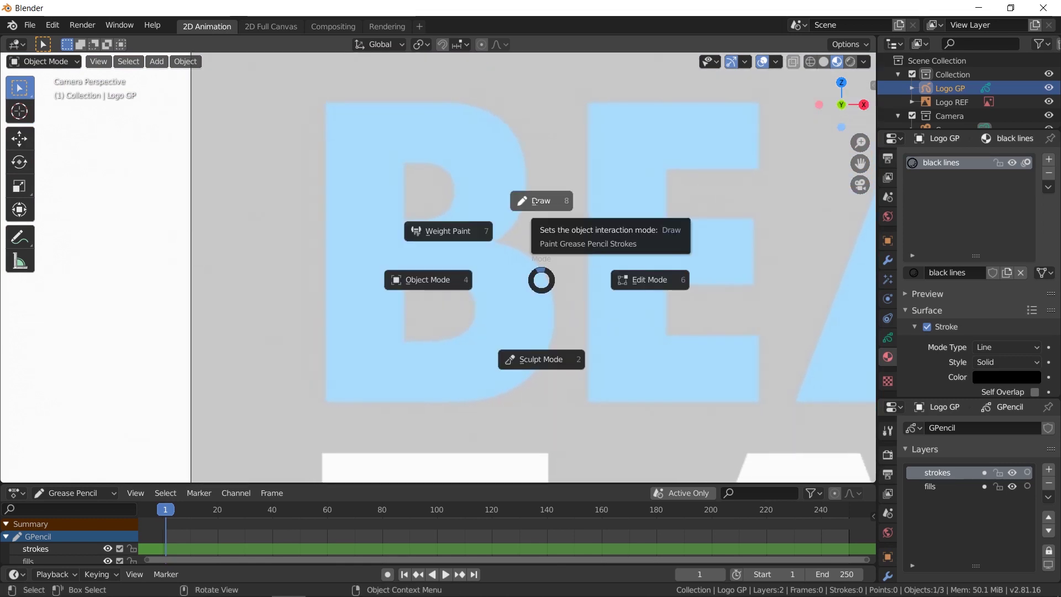
{"action": "left_click", "coordinate": [538, 200]}
{"action": "key", "text": "ctrl+Tab"}
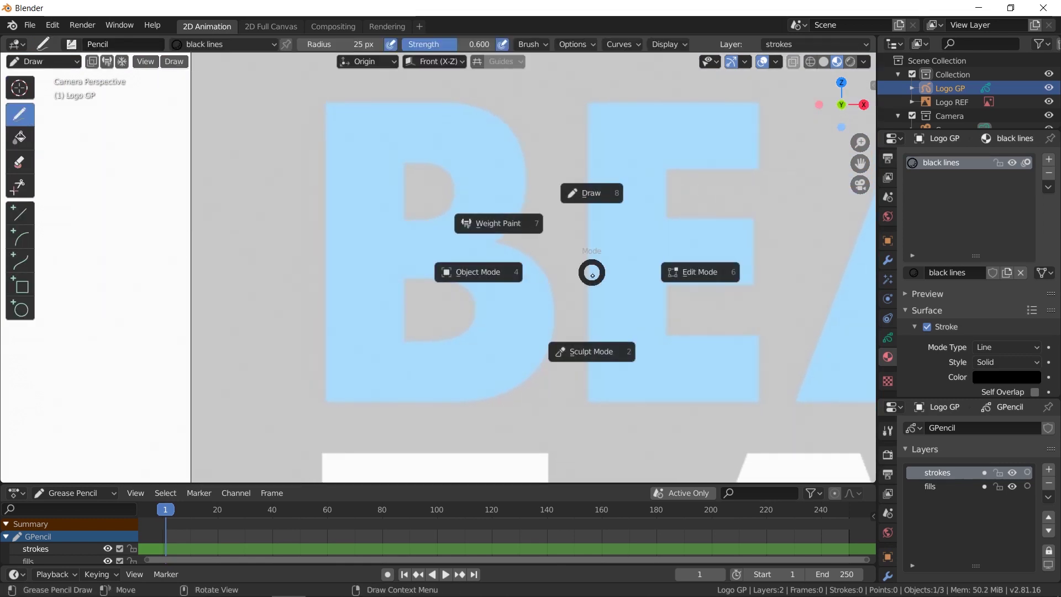
{"action": "left_click", "coordinate": [589, 191]}
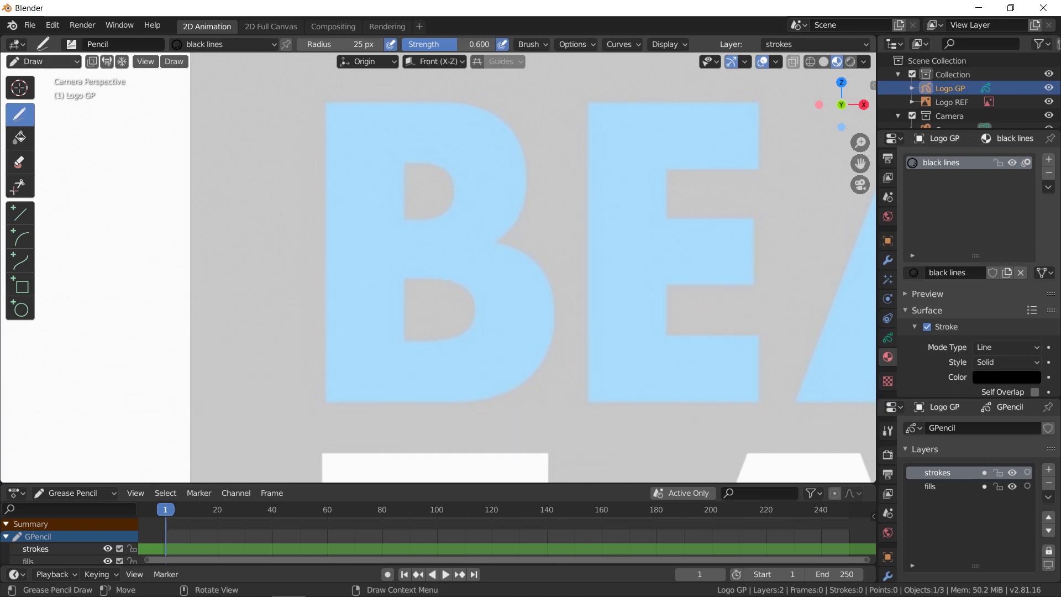
{"action": "left_click", "coordinate": [43, 61]}
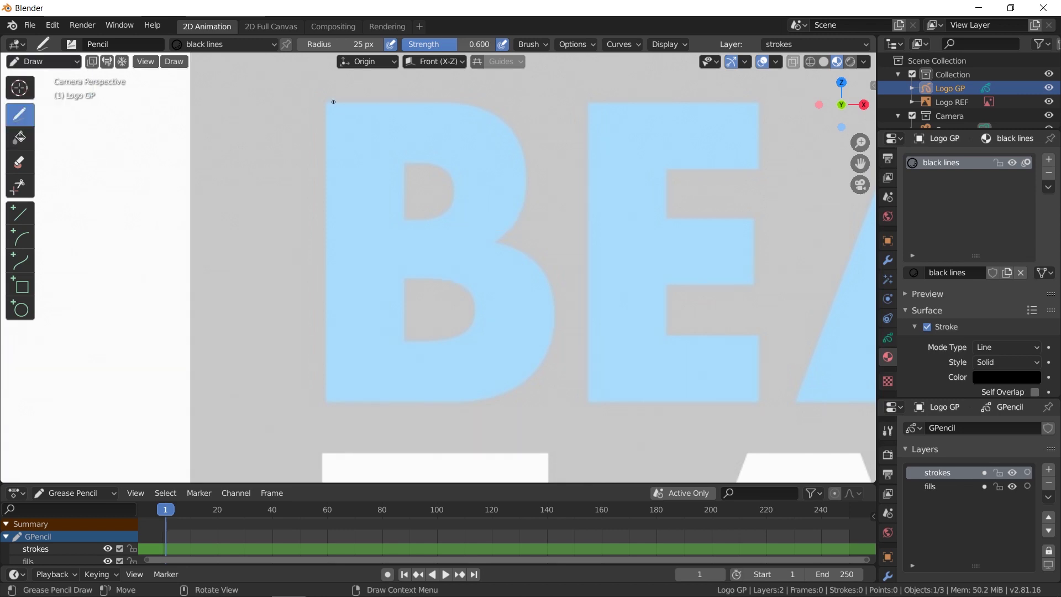
Draw a Pencil test stroke on the blank area beside the B, undo it, and change the drawing brush to Ink Pen
{"action": "mouse_move", "coordinate": [101, 245]}
{"action": "left_mouse_down"}
{"action": "mouse_move", "coordinate": [177, 185]}
{"action": "mouse_move", "coordinate": [150, 320]}
{"action": "left_mouse_up"}
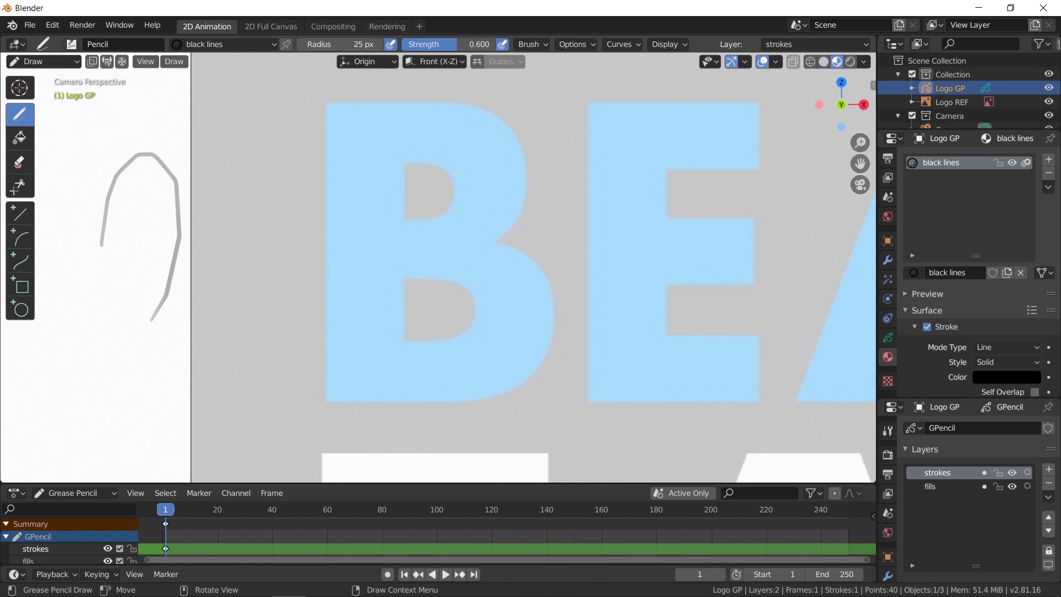
{"action": "key", "text": "ctrl+z"}
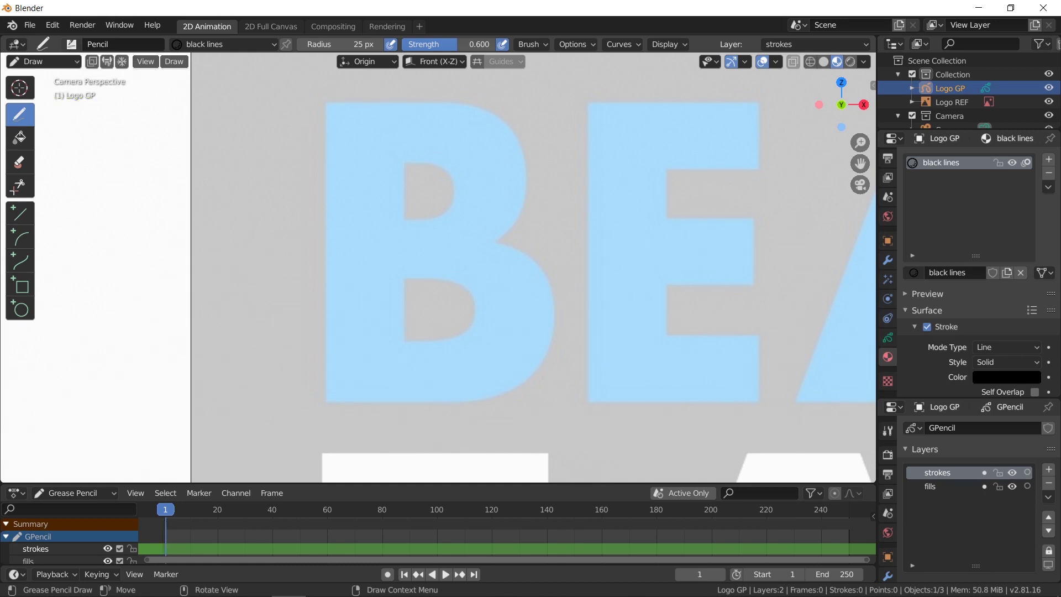
{"action": "left_click", "coordinate": [72, 43]}
{"action": "left_click", "coordinate": [151, 83]}
Try two freehand Ink Pen strokes on the blank area beside the letter B, and undo both
{"action": "left_click_drag", "start_coordinate": [114, 136], "coordinate": [138, 338]}
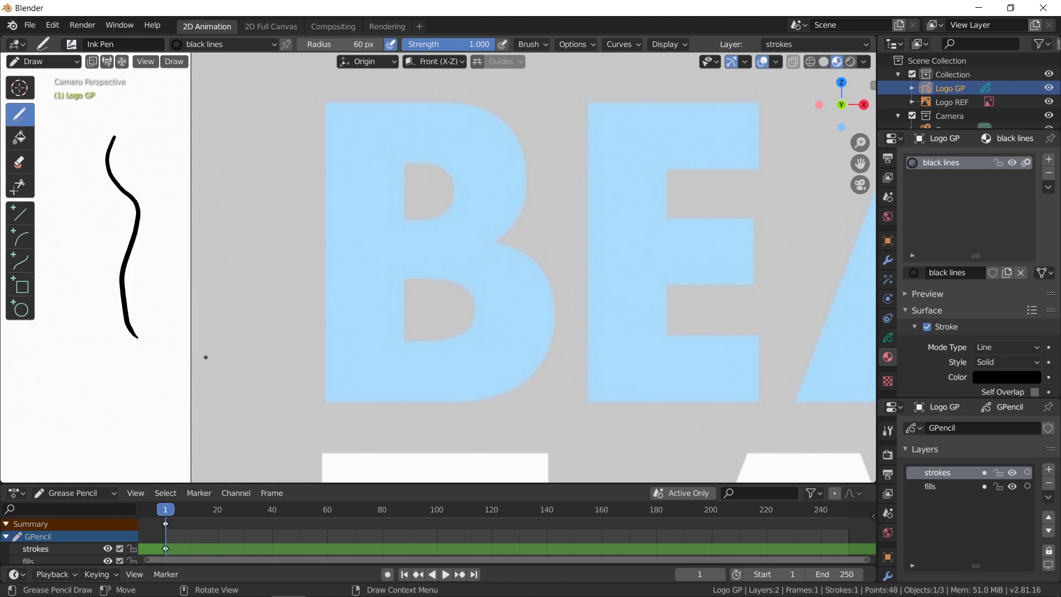
{"action": "left_click_drag", "start_coordinate": [89, 431], "coordinate": [184, 376]}
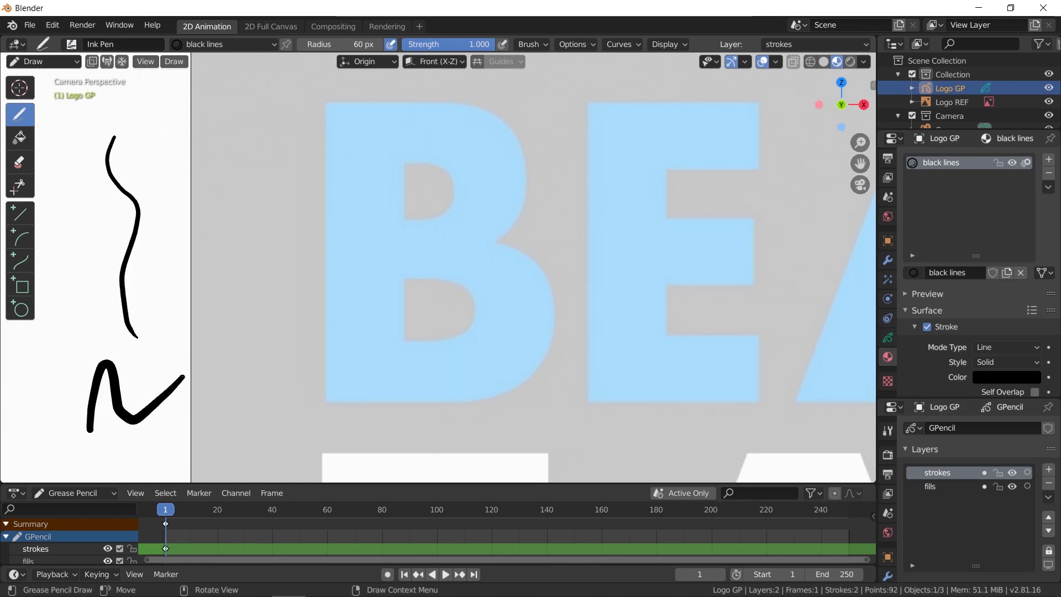
{"action": "key", "text": "ctrl+z"}
{"action": "key", "text": "ctrl+z"}
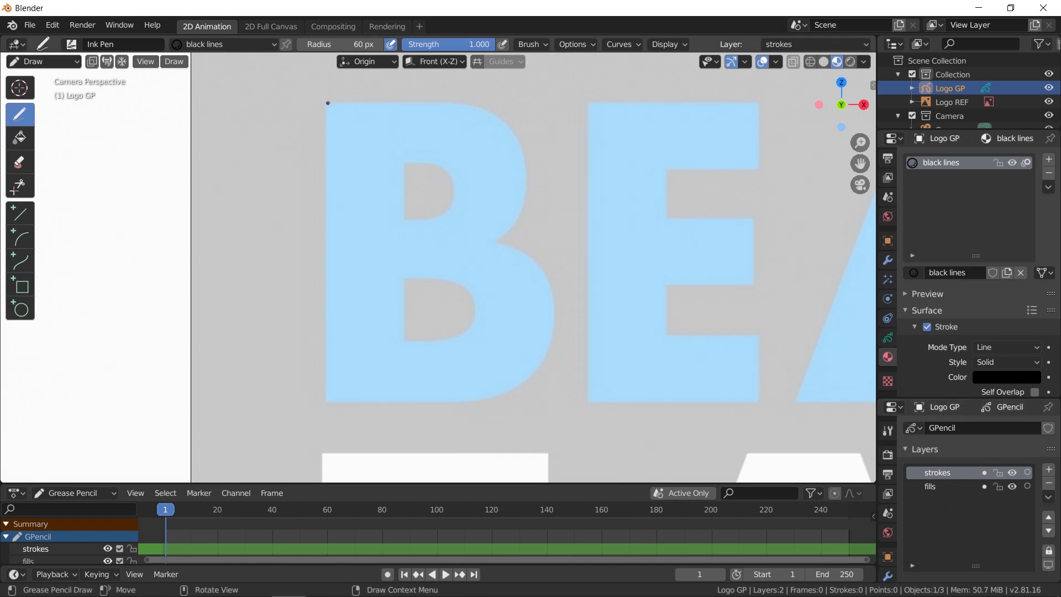
Trace the outer outline of the reference letter B with the Ink Pen brush and the black lines material
{"action": "left_click_drag", "start_coordinate": [327, 101], "coordinate": [330, 398]}
{"action": "mouse_move", "coordinate": [328, 101]}
{"action": "left_mouse_down"}
{"action": "mouse_move", "coordinate": [406, 103]}
{"action": "mouse_move", "coordinate": [530, 143]}
{"action": "mouse_move", "coordinate": [507, 228]}
{"action": "mouse_move", "coordinate": [557, 340]}
{"action": "mouse_move", "coordinate": [408, 407]}
{"action": "mouse_move", "coordinate": [329, 398]}
{"action": "left_mouse_up"}
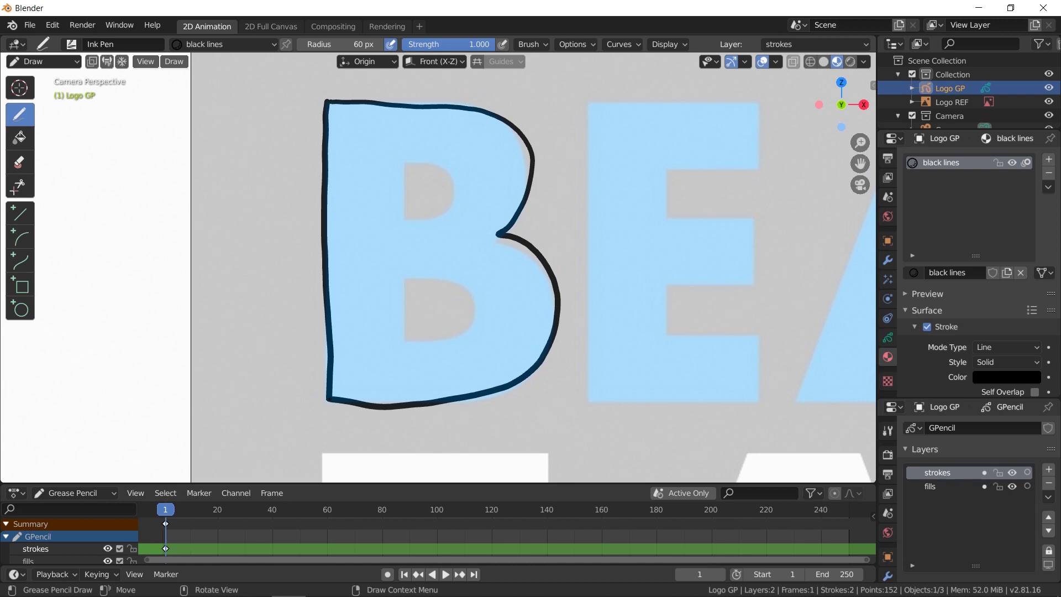
Switch Logo GP to Sculpt Mode and smooth the uneven parts of the traced outline of the B
{"action": "key", "text": "ctrl+Tab"}
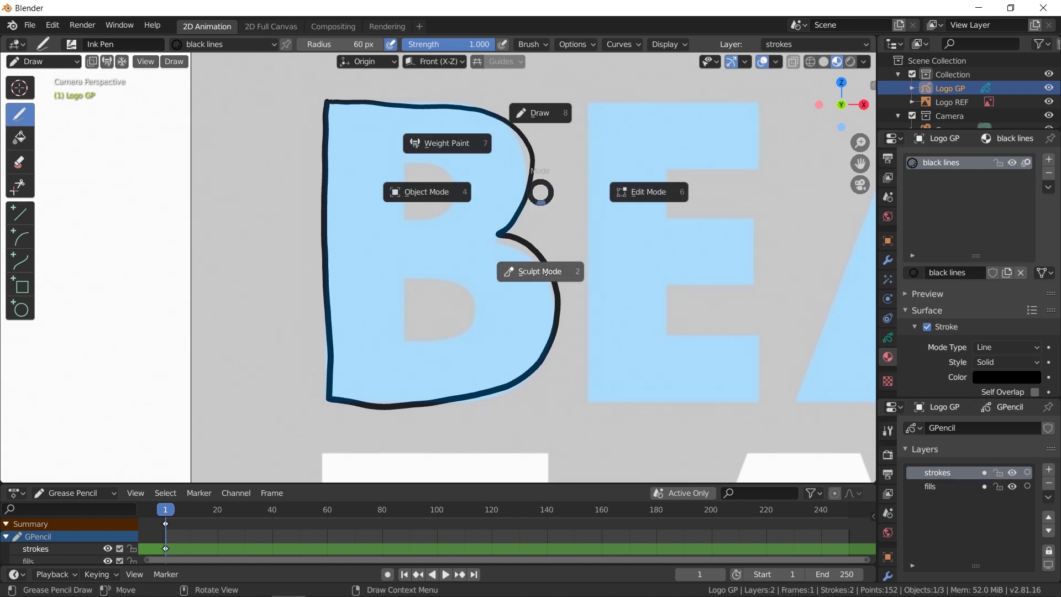
{"action": "left_click", "coordinate": [540, 271]}
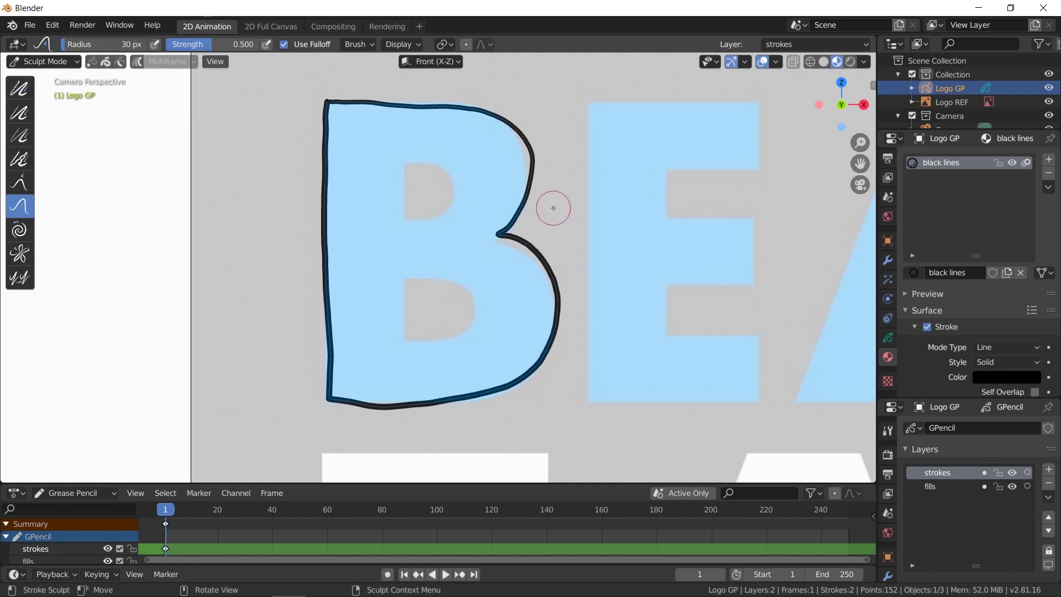
{"action": "mouse_move", "coordinate": [517, 230]}
{"action": "left_mouse_down", "text": "shift"}
{"action": "mouse_move", "coordinate": [526, 170]}
{"action": "mouse_move", "coordinate": [501, 116]}
{"action": "mouse_move", "coordinate": [411, 109]}
{"action": "mouse_move", "coordinate": [514, 181]}
{"action": "mouse_move", "coordinate": [512, 209]}
{"action": "mouse_move", "coordinate": [532, 209]}
{"action": "mouse_move", "coordinate": [525, 231]}
{"action": "mouse_move", "coordinate": [493, 232]}
{"action": "mouse_move", "coordinate": [511, 249]}
{"action": "left_mouse_up", "text": "shift"}
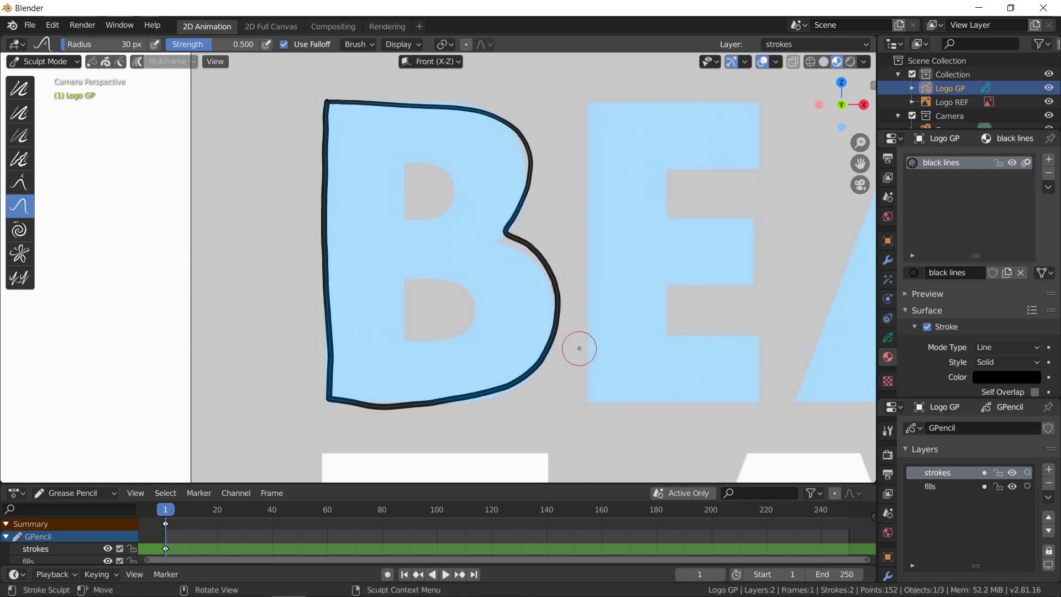
{"action": "key", "text": "ctrl+z"}
{"action": "left_click_drag", "start_coordinate": [501, 232], "coordinate": [510, 310], "text": "shift"}
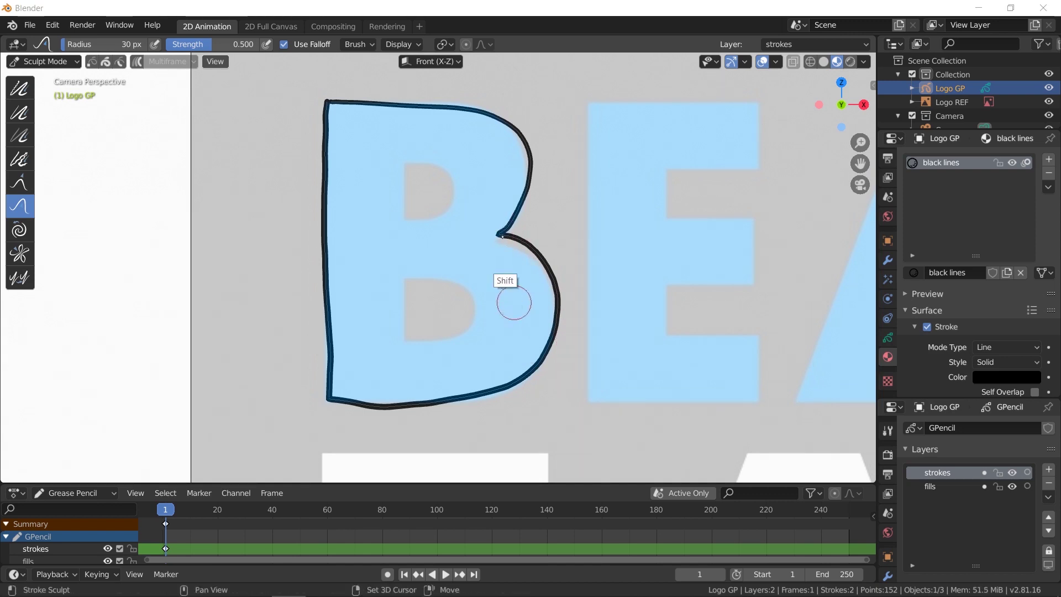
{"action": "mouse_move", "coordinate": [517, 237]}
{"action": "left_mouse_down", "text": "shift"}
{"action": "mouse_move", "coordinate": [552, 320]}
{"action": "mouse_move", "coordinate": [537, 359]}
{"action": "mouse_move", "coordinate": [501, 382]}
{"action": "mouse_move", "coordinate": [360, 403]}
{"action": "mouse_move", "coordinate": [470, 394]}
{"action": "left_mouse_up", "text": "shift"}
{"action": "mouse_move", "coordinate": [322, 358]}
{"action": "left_mouse_down", "text": "shift"}
{"action": "mouse_move", "coordinate": [331, 173]}
{"action": "mouse_move", "coordinate": [331, 253]}
{"action": "left_mouse_up", "text": "shift"}
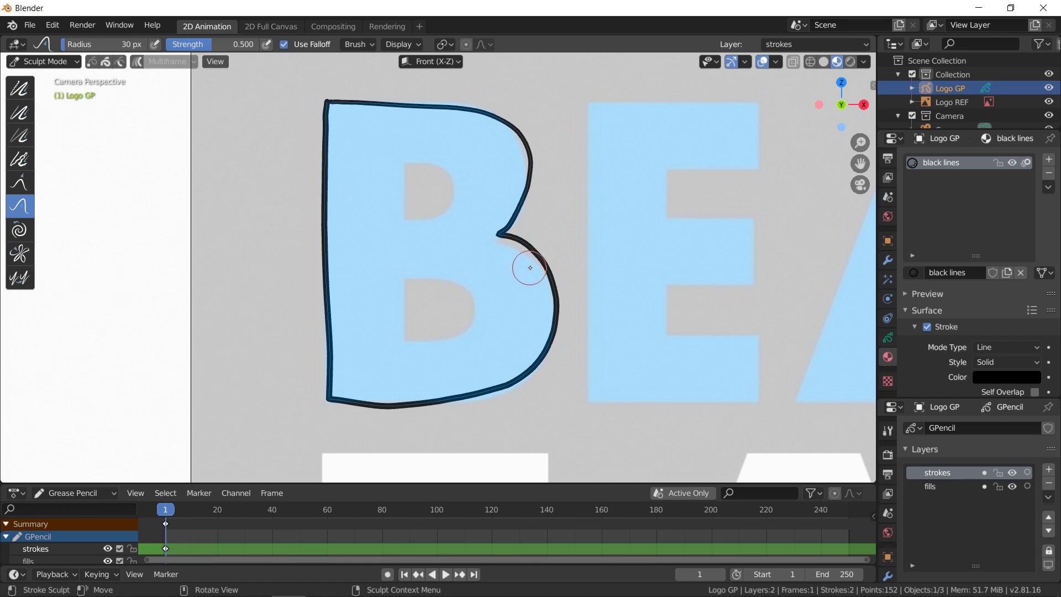
Enlarge the sculpt brush radius to 163 px and pull the B outline's two bulging curves onto the reference edges
{"action": "key", "text": "f"}
{"action": "left_click", "coordinate": [607, 260]}
{"action": "left_click_drag", "start_coordinate": [582, 285], "coordinate": [571, 292]}
{"action": "mouse_move", "coordinate": [518, 231]}
{"action": "left_mouse_down"}
{"action": "mouse_move", "coordinate": [526, 296]}
{"action": "mouse_move", "coordinate": [465, 379]}
{"action": "mouse_move", "coordinate": [498, 393]}
{"action": "mouse_move", "coordinate": [486, 399]}
{"action": "left_mouse_up"}
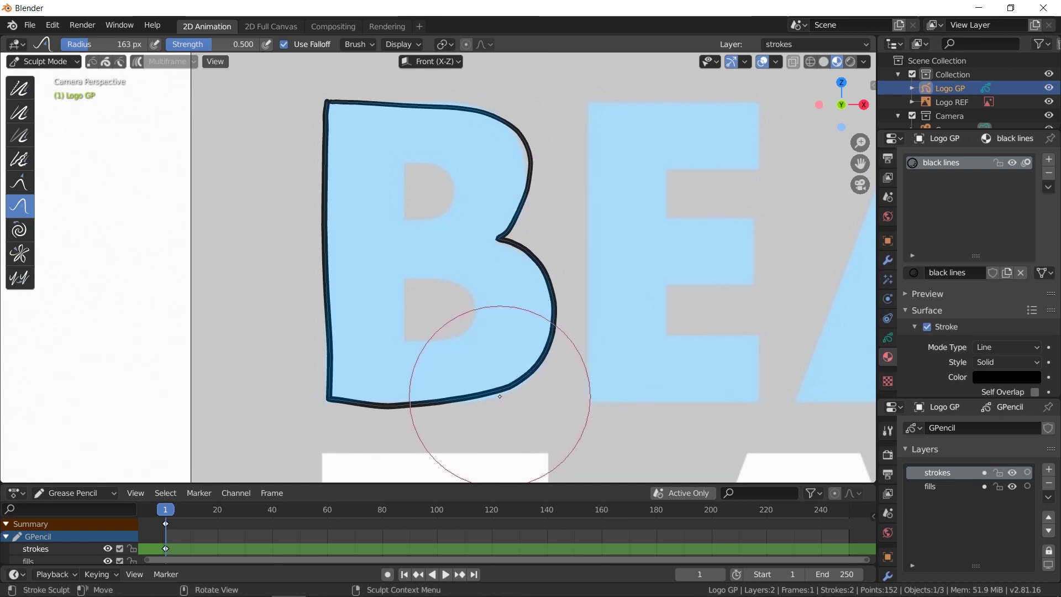
{"action": "mouse_move", "coordinate": [547, 156]}
{"action": "left_mouse_down"}
{"action": "mouse_move", "coordinate": [536, 159]}
{"action": "mouse_move", "coordinate": [550, 172]}
{"action": "left_mouse_up"}
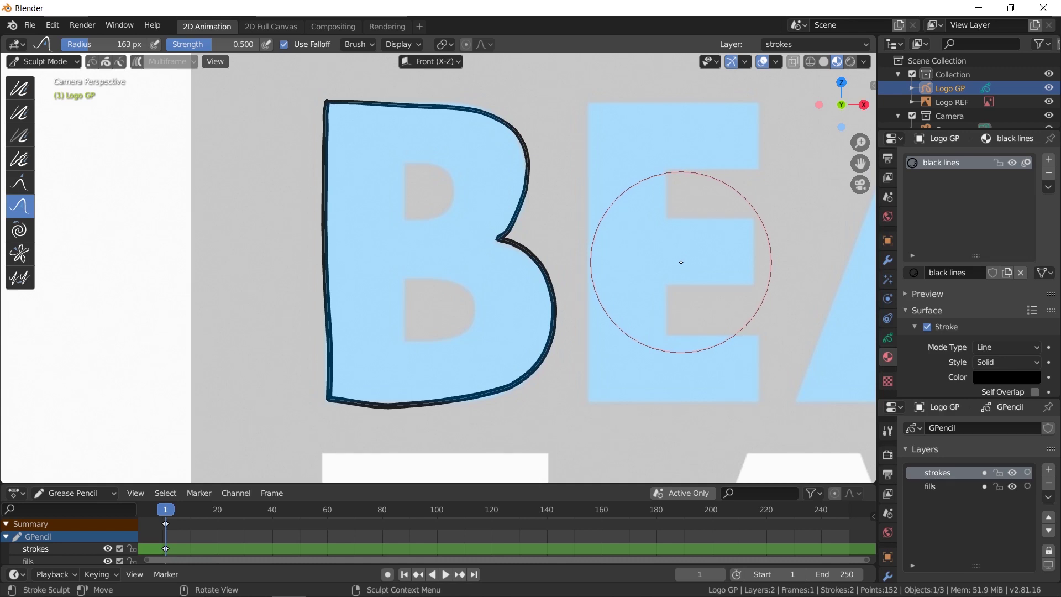
Switch Logo GP back to Draw mode and trace the upper and lower inner holes of the letter B
{"action": "key", "text": "ctrl+Tab"}
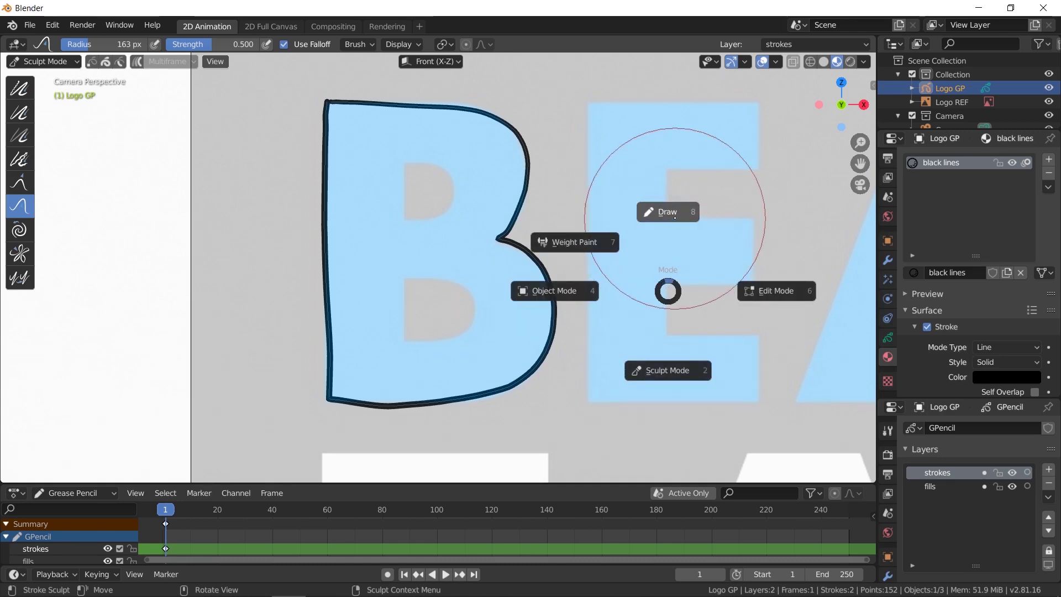
{"action": "left_click", "coordinate": [674, 222]}
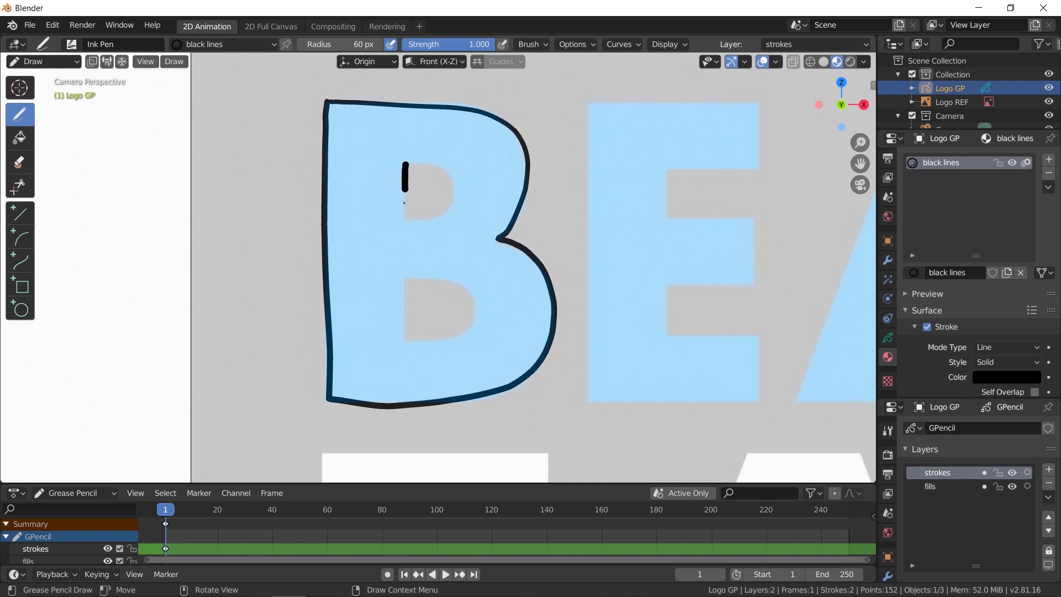
{"action": "left_click_drag", "start_coordinate": [450, 212], "coordinate": [407, 219]}
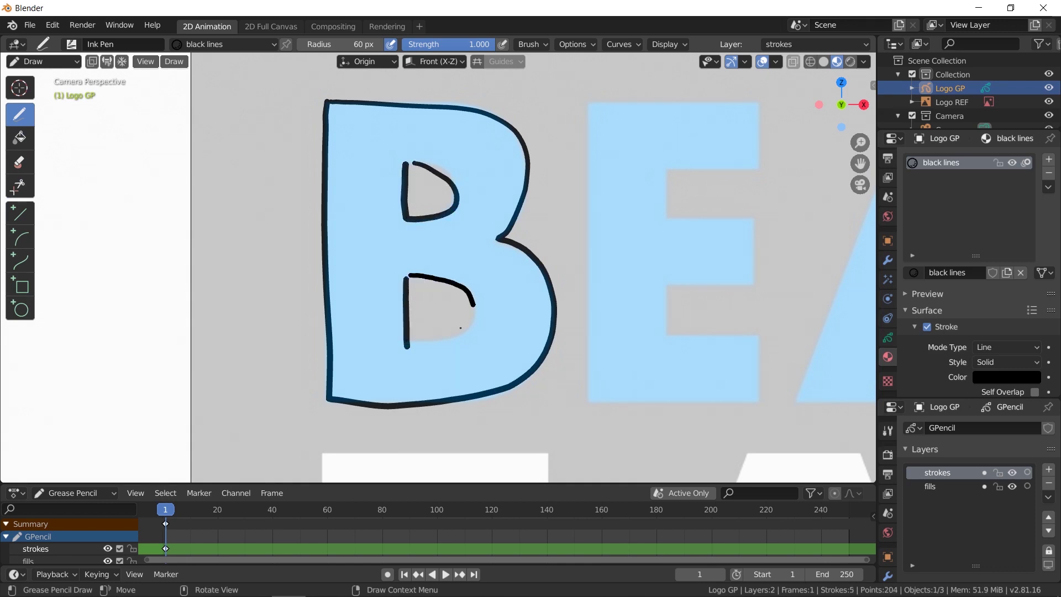
{"action": "left_click_drag", "start_coordinate": [460, 329], "coordinate": [408, 341]}
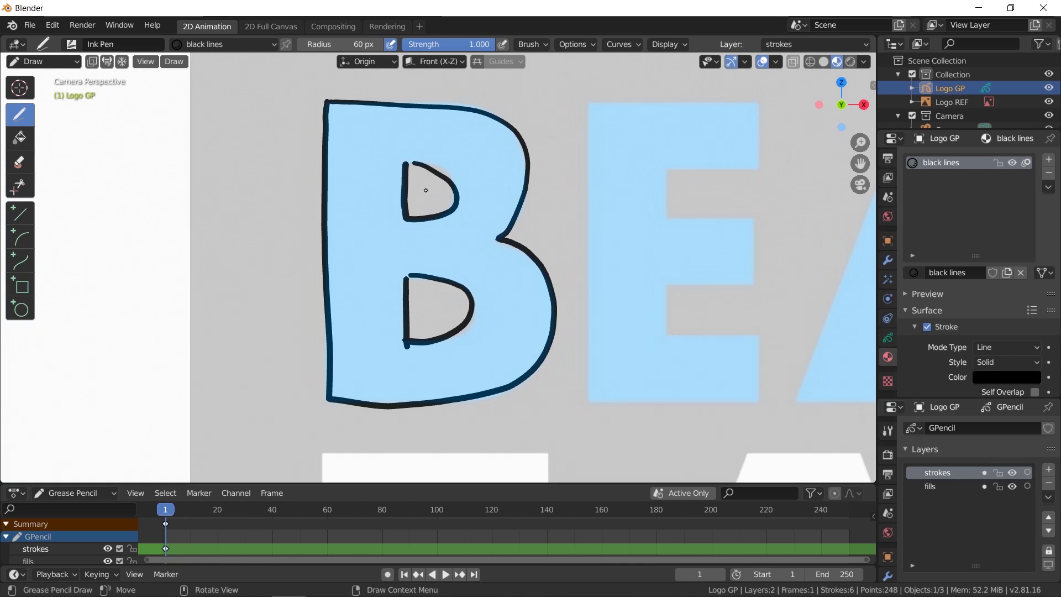
Switch Logo GP to Edit Mode with point selection and select the points at the open end of the upper hole's curved stroke
{"action": "key", "text": "ctrl+Tab"}
{"action": "left_click", "coordinate": [533, 190]}
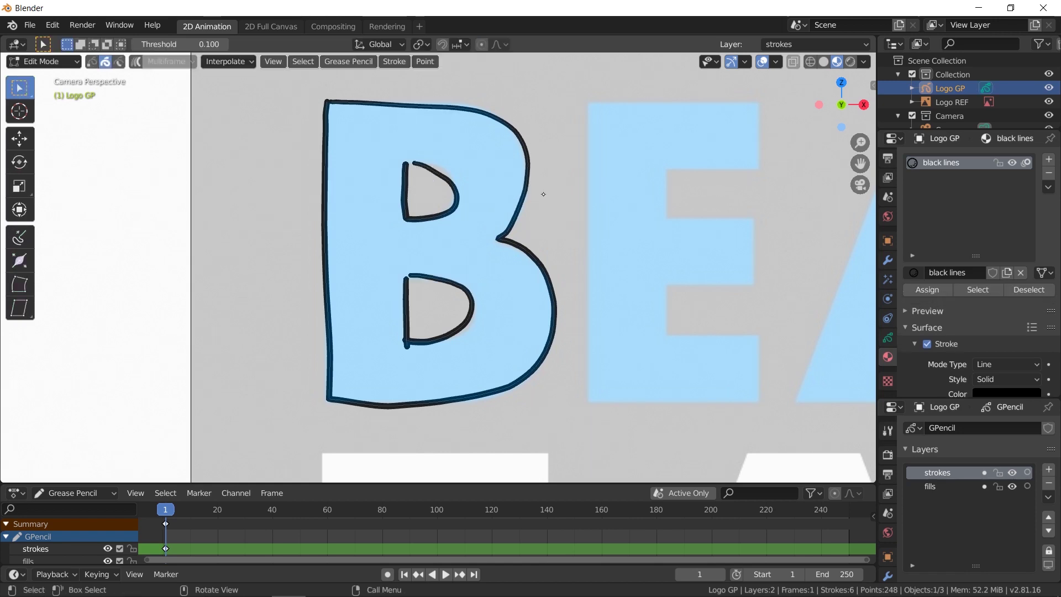
{"action": "scroll", "coordinate": [558, 133], "scroll_direction": "up", "scroll_amount": 5}
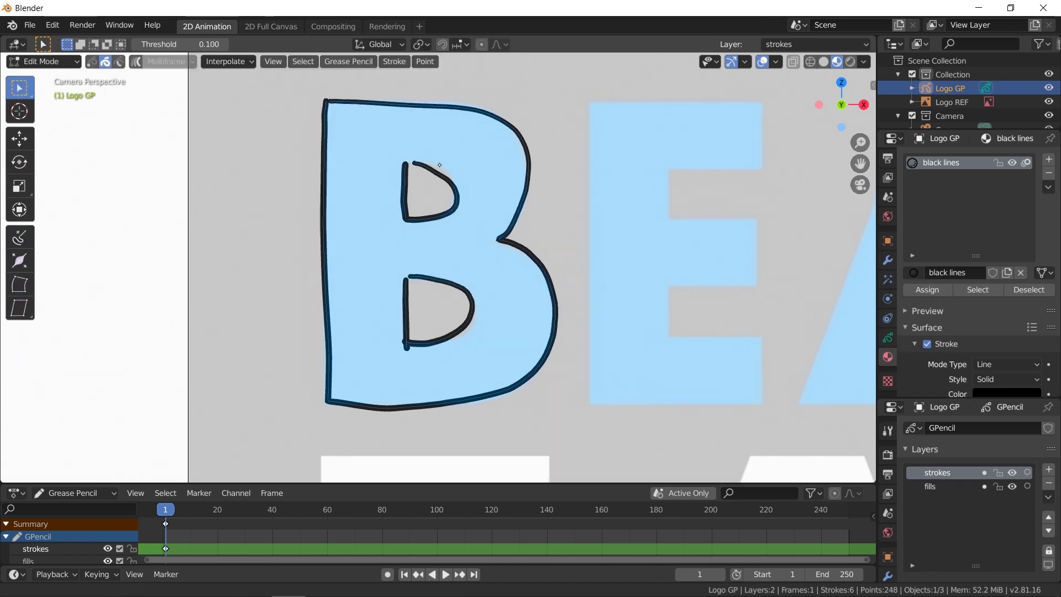
{"action": "scroll", "coordinate": [619, 111], "scroll_direction": "up", "scroll_amount": 3}
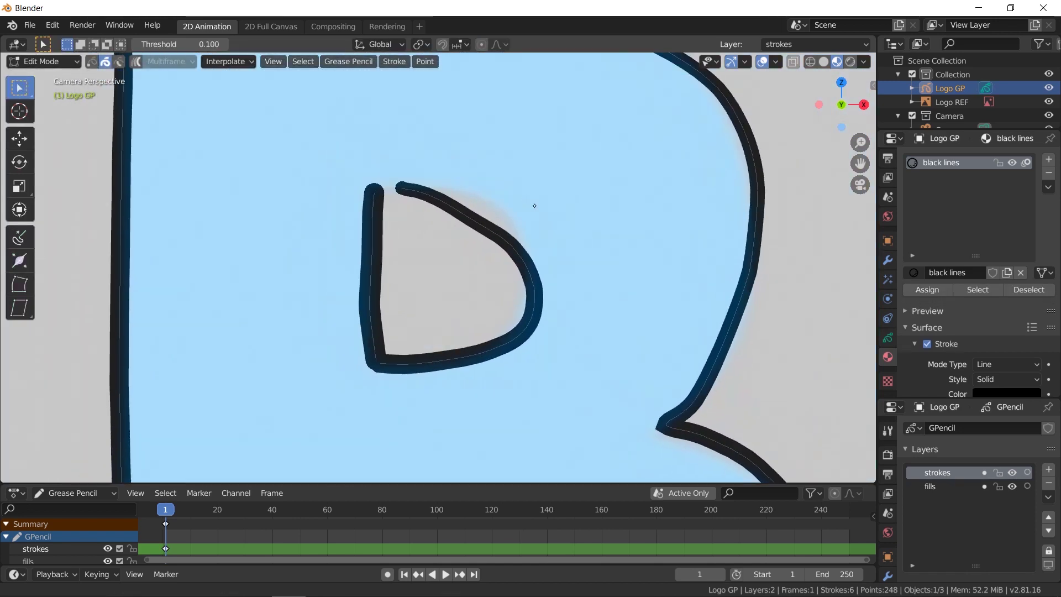
{"action": "left_click_drag", "start_coordinate": [433, 228], "coordinate": [515, 298]}
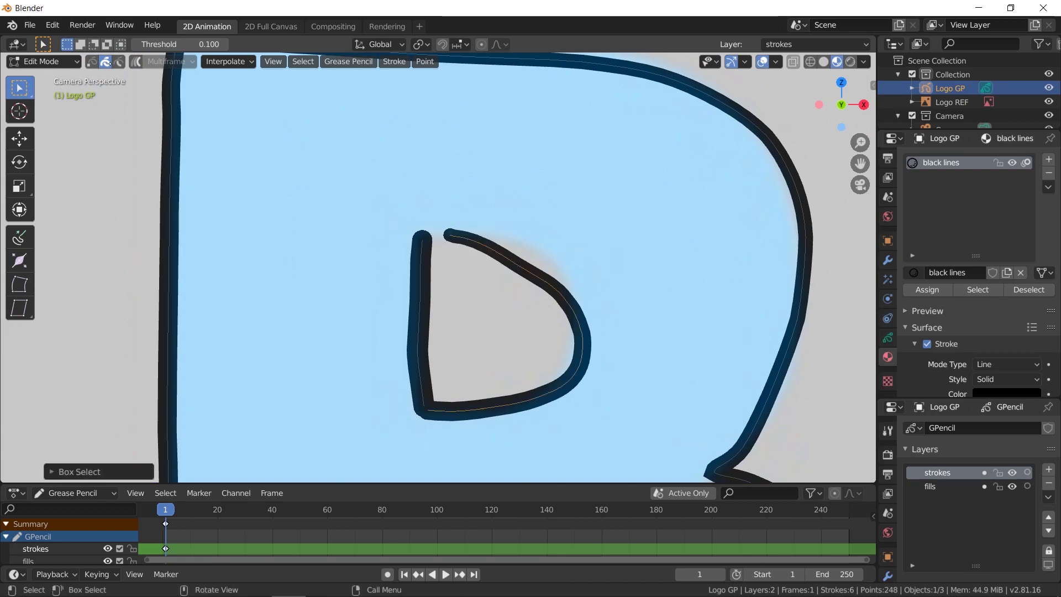
{"action": "key", "text": "1"}
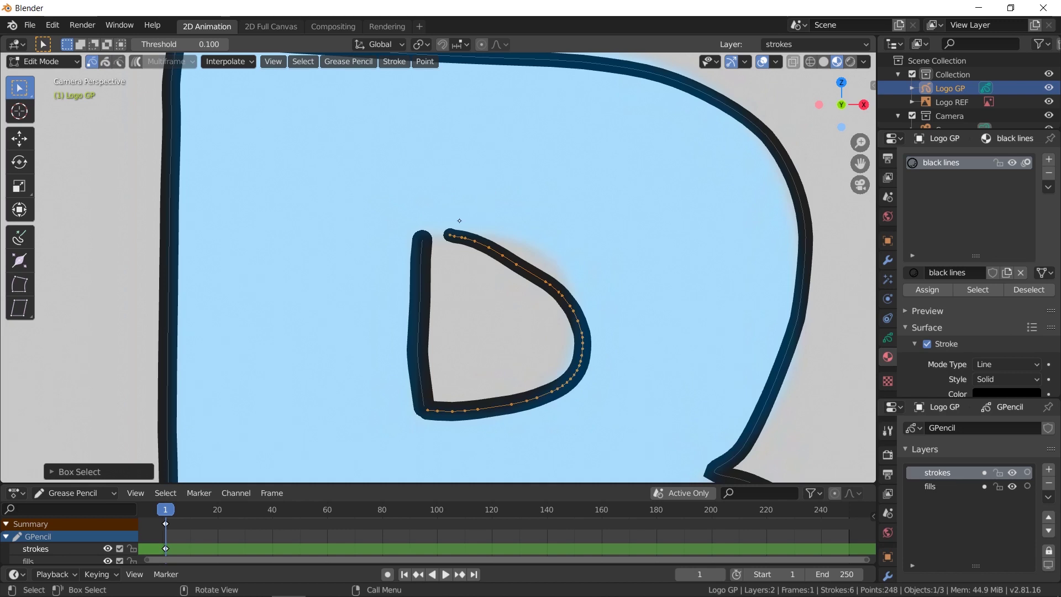
{"action": "left_click_drag", "start_coordinate": [442, 216], "coordinate": [471, 249]}
{"action": "left_click_drag", "start_coordinate": [443, 198], "coordinate": [479, 275]}
Try moving the selected end points alone, and turn on proportional editing with Smooth falloff to try the same move
{"action": "key", "text": "g"}
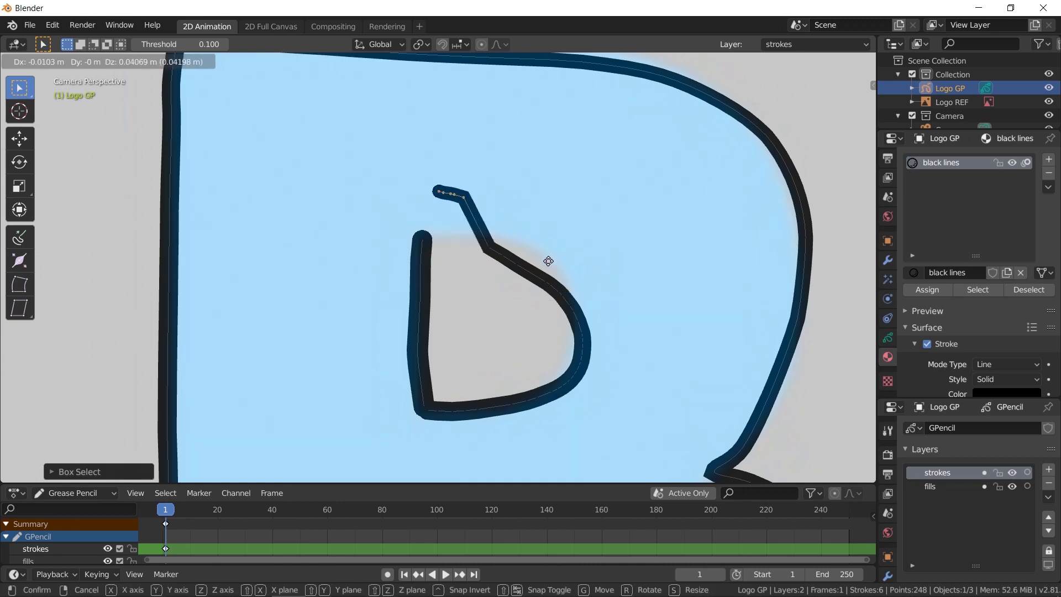
{"action": "left_click", "coordinate": [573, 291]}
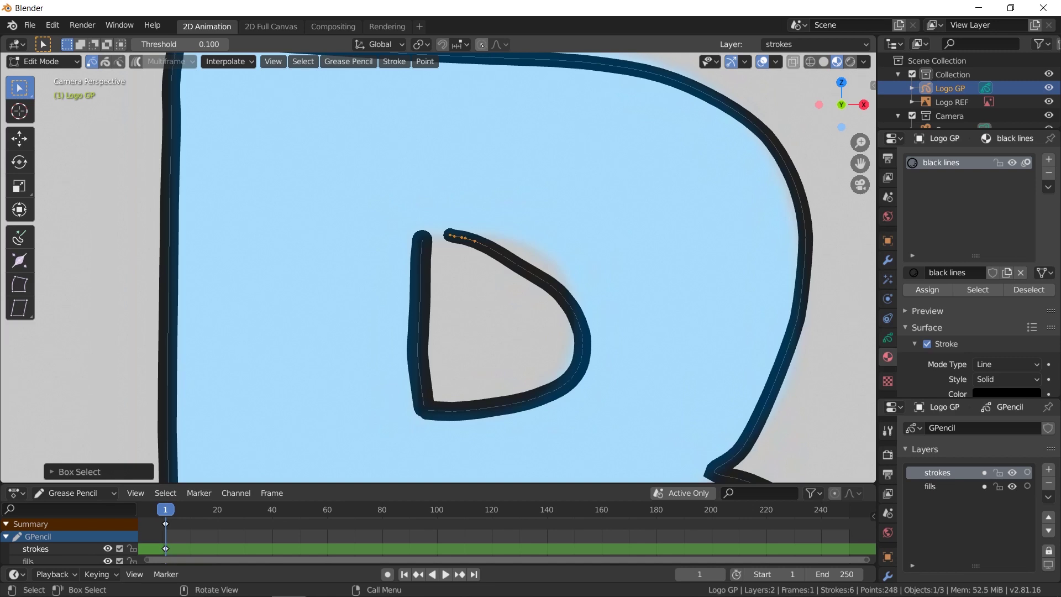
{"action": "left_click", "coordinate": [498, 44]}
{"action": "key", "text": "g"}
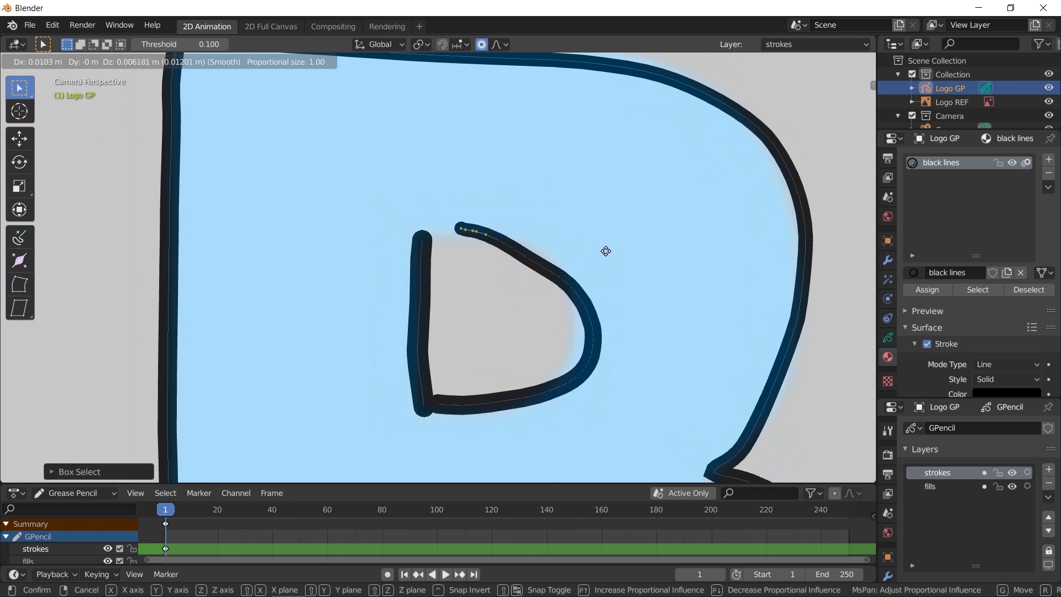
{"action": "key", "text": "Escape"}
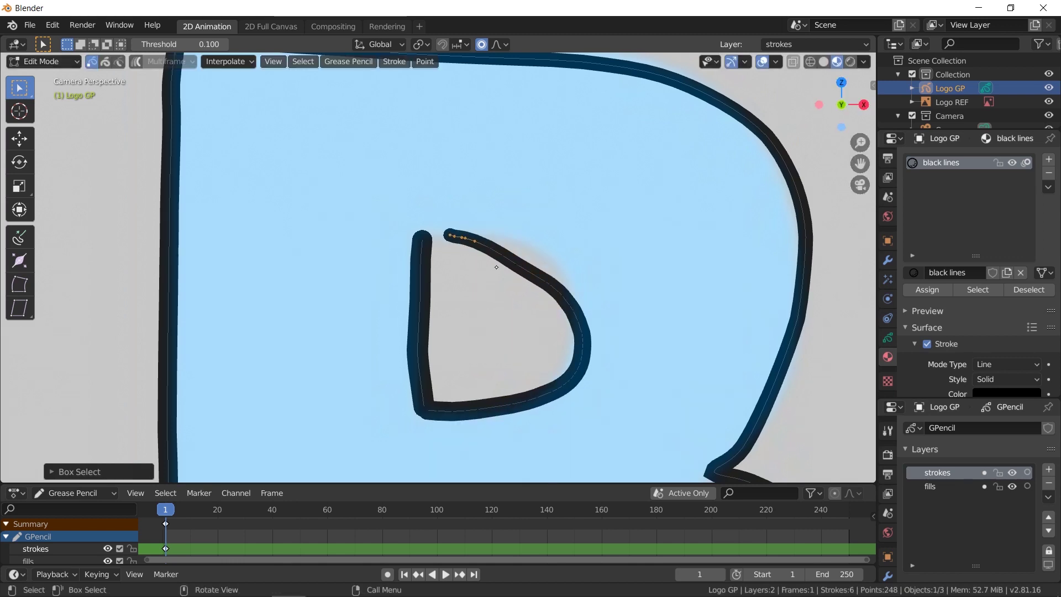
Move the selected end points onto the top of the upper hole's vertical stroke, using a proportional size of 0.10
{"action": "key", "text": "g"}
{"action": "scroll", "coordinate": [575, 239], "scroll_direction": "up", "scroll_amount": 10}
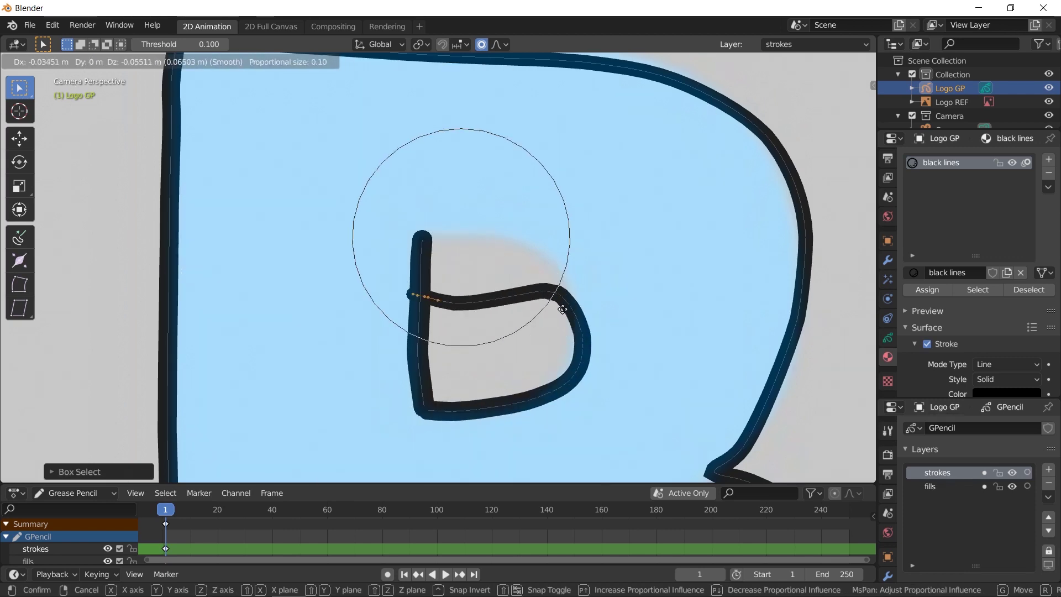
{"action": "scroll", "coordinate": [558, 336], "scroll_direction": "down", "scroll_amount": 3}
{"action": "scroll", "coordinate": [556, 340], "scroll_direction": "up", "scroll_amount": 6}
{"action": "scroll", "coordinate": [556, 339], "scroll_direction": "up", "scroll_amount": 7}
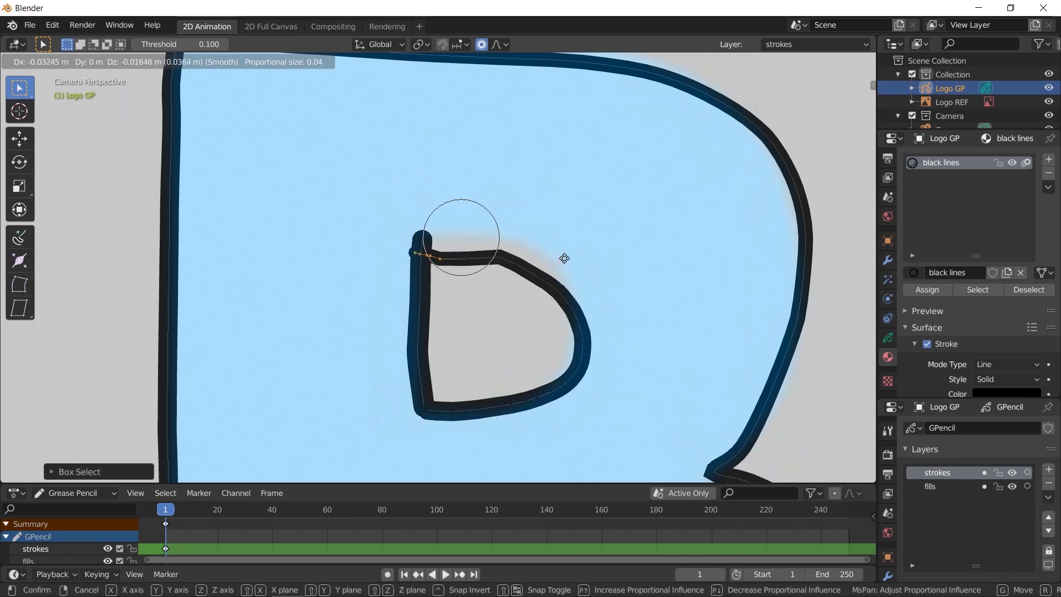
{"action": "scroll", "coordinate": [581, 243], "scroll_direction": "down", "scroll_amount": 4}
{"action": "scroll", "coordinate": [578, 244], "scroll_direction": "down", "scroll_amount": 5}
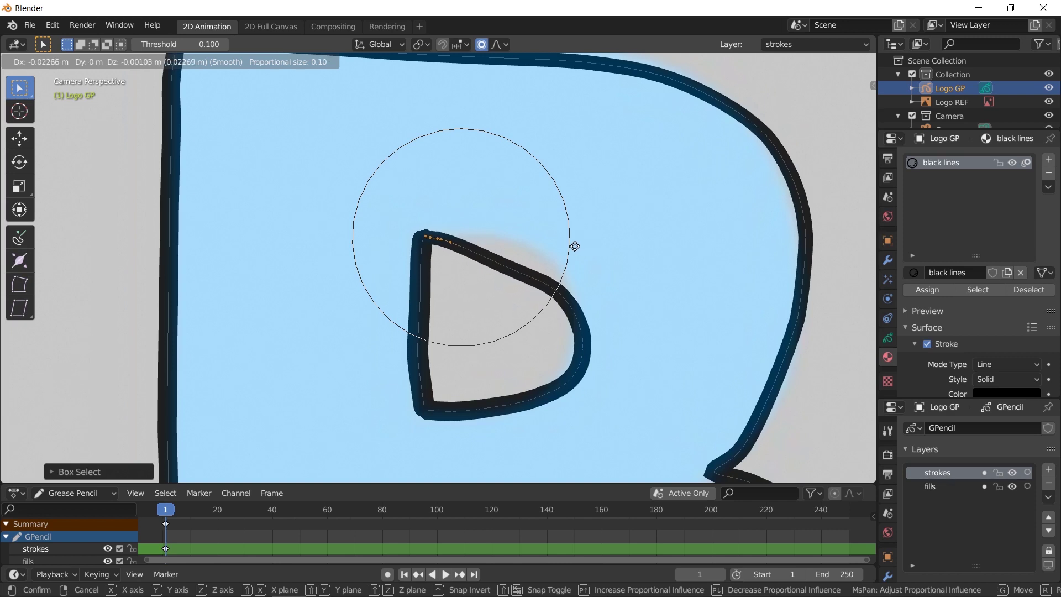
{"action": "scroll", "coordinate": [575, 243], "scroll_direction": "down", "scroll_amount": 5}
{"action": "scroll", "coordinate": [577, 244], "scroll_direction": "up", "scroll_amount": 5}
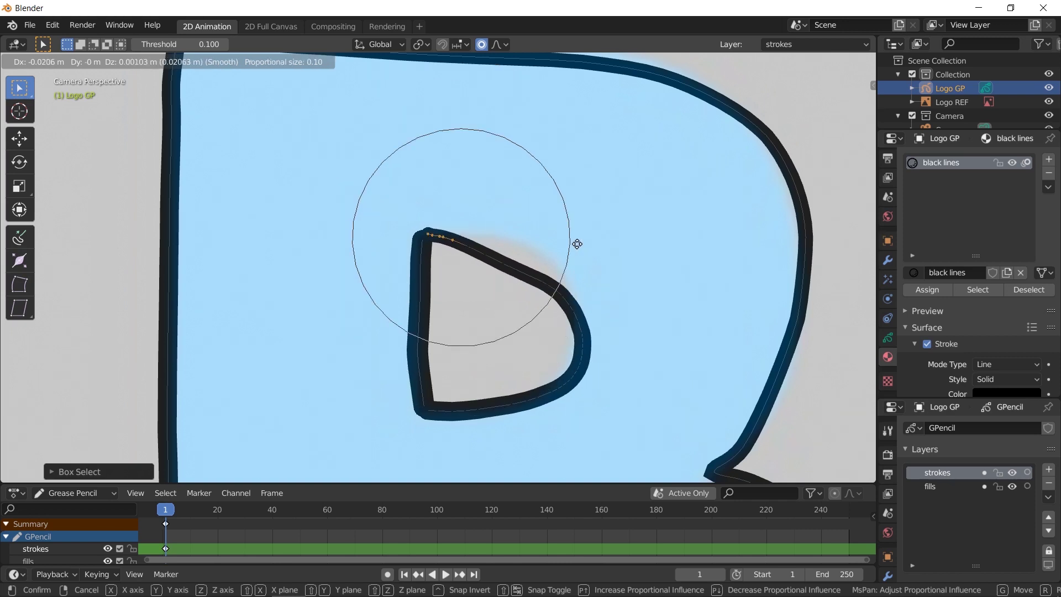
{"action": "left_click", "coordinate": [567, 260]}
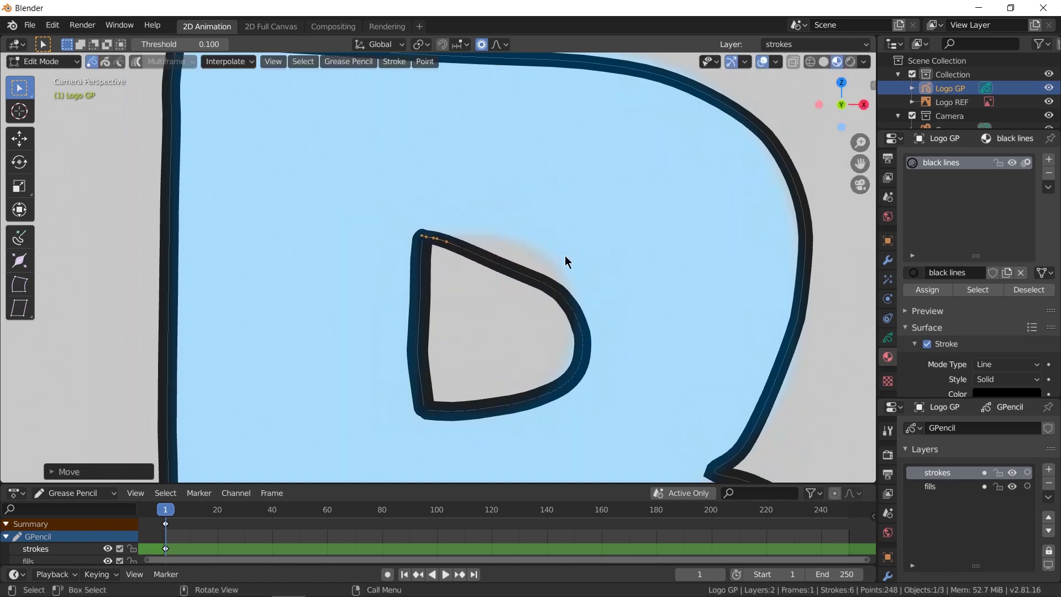
Move a point on the upper hole's top curve outward to the reference edge, using a proportional size of 0.10
{"action": "left_click", "coordinate": [509, 285]}
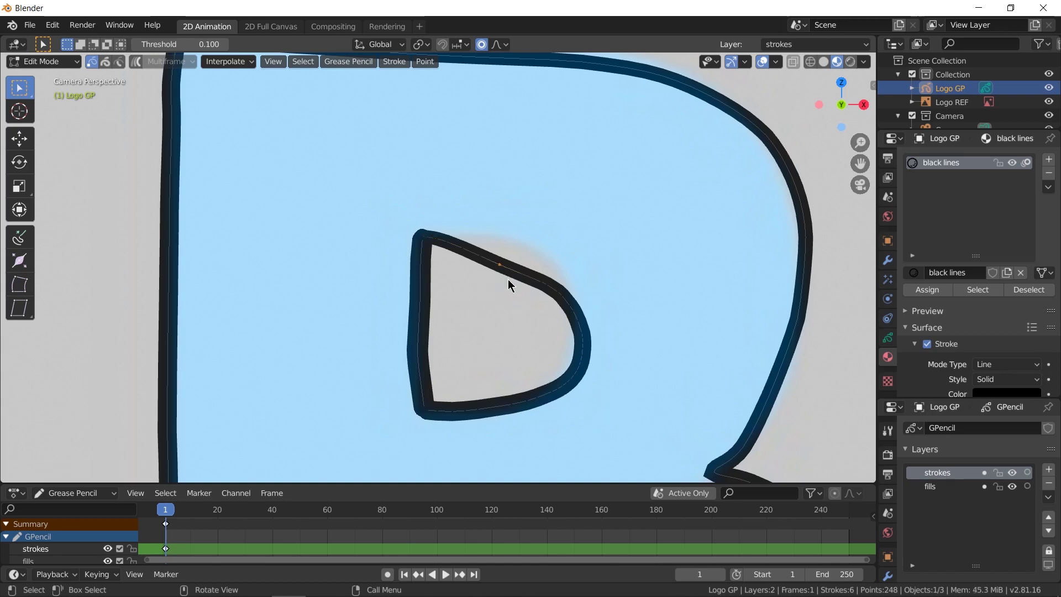
{"action": "key", "text": "g"}
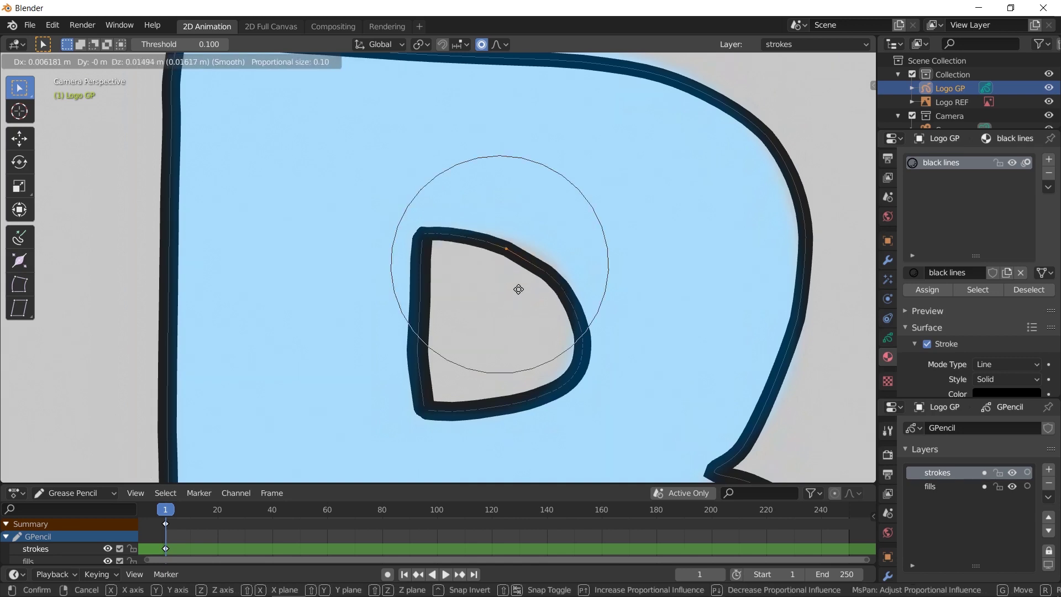
{"action": "left_click", "coordinate": [520, 286]}
Move the top end point of the lower hole's curve onto the vertical stroke's top, using a proportional size of 0.10
{"action": "scroll", "coordinate": [518, 363], "scroll_direction": "down", "scroll_amount": 2}
{"action": "middle_click_drag", "start_coordinate": [515, 367], "coordinate": [505, 89], "text": "shift"}
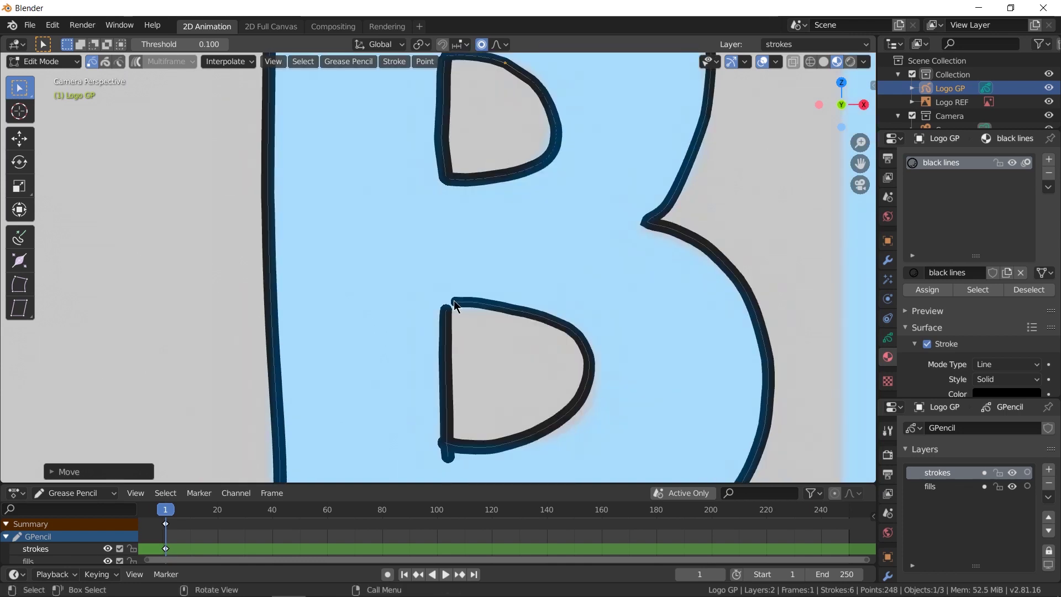
{"action": "key", "text": "g"}
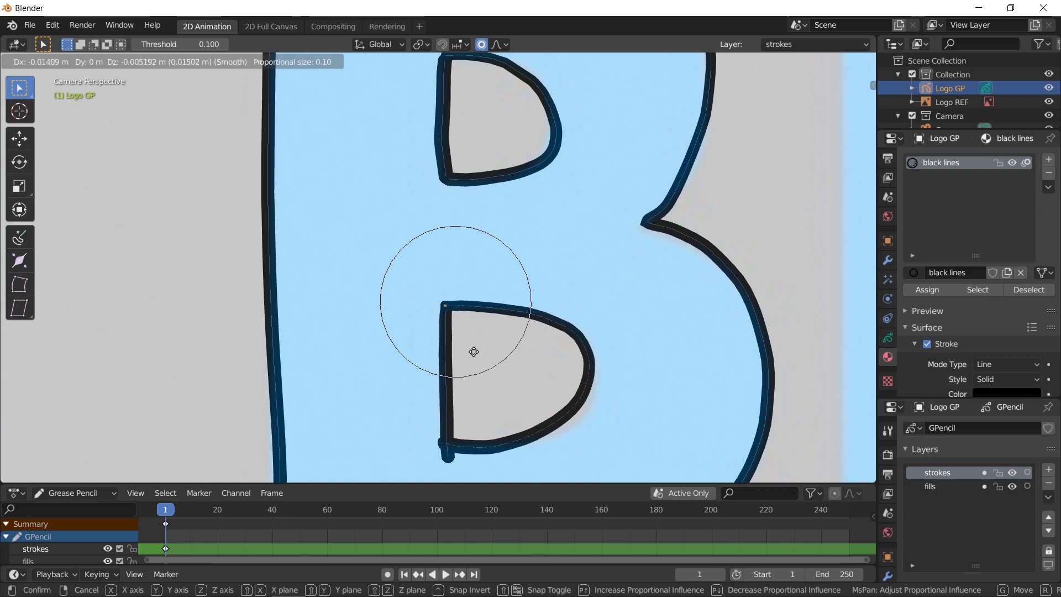
{"action": "left_click", "coordinate": [472, 354]}
Delete the overshooting end point of the lower hole's vertical stroke
{"action": "middle_click_drag", "start_coordinate": [516, 415], "coordinate": [496, 326], "text": "shift"}
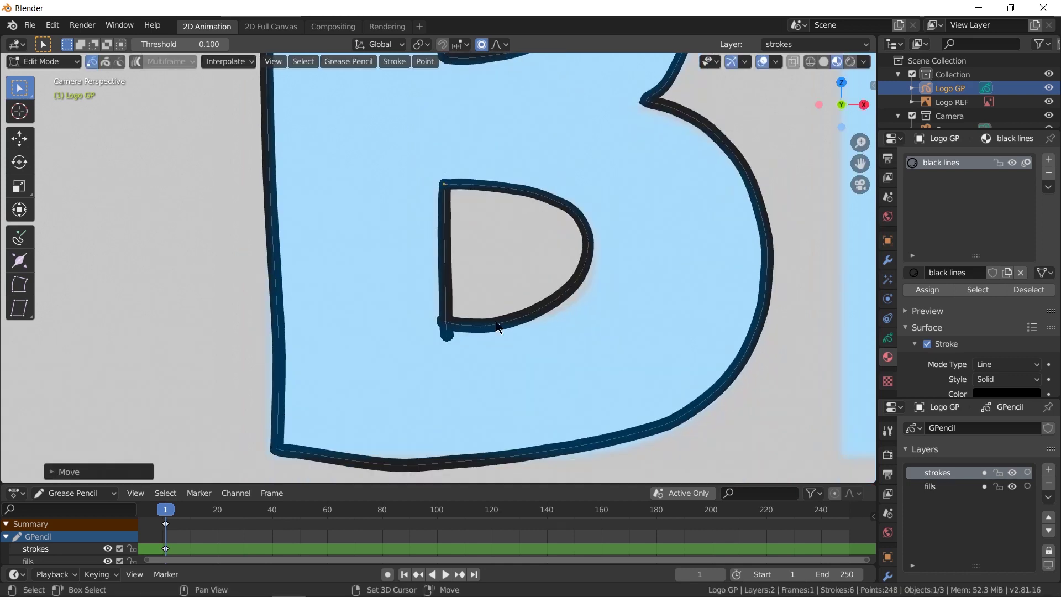
{"action": "left_click", "coordinate": [446, 339]}
{"action": "scroll", "coordinate": [476, 381], "scroll_direction": "up", "scroll_amount": 3}
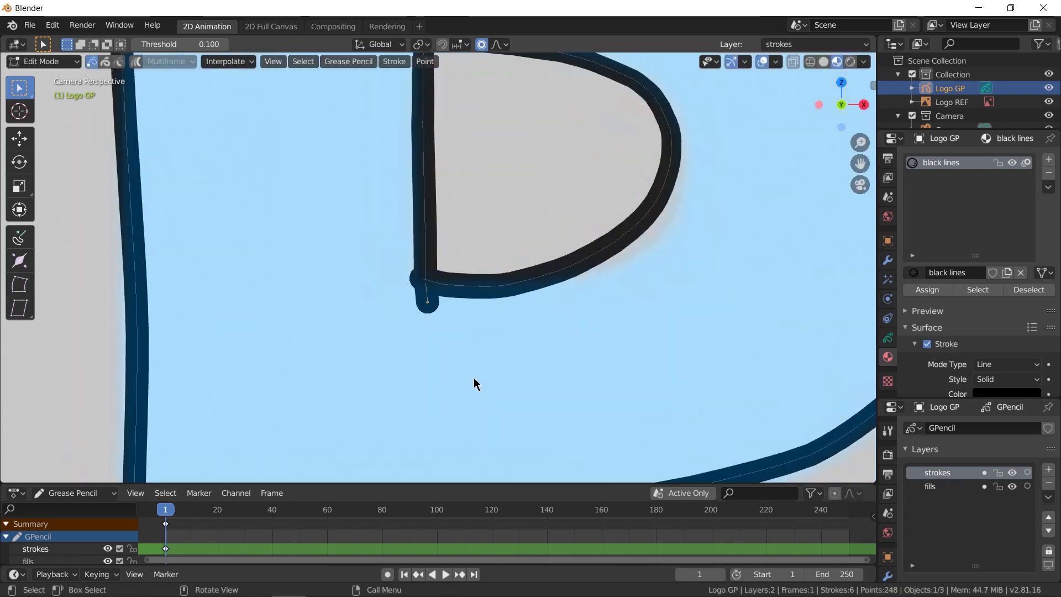
{"action": "key", "text": "x"}
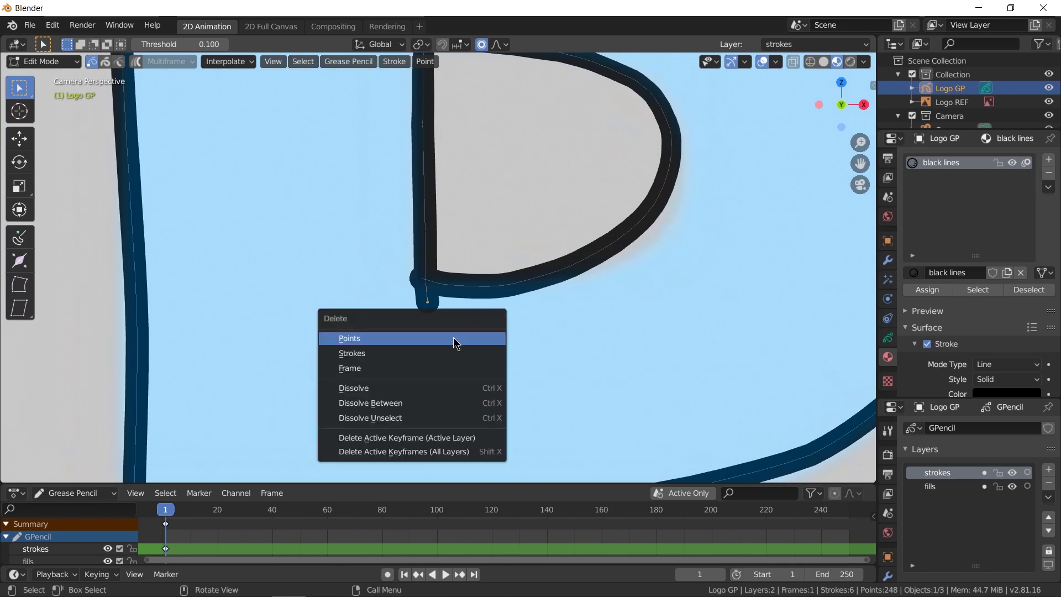
{"action": "left_click", "coordinate": [454, 339]}
Move the bottom end point of the lower hole's curve onto the vertical stroke's end, using a proportional size of 0.10
{"action": "left_click", "coordinate": [423, 279]}
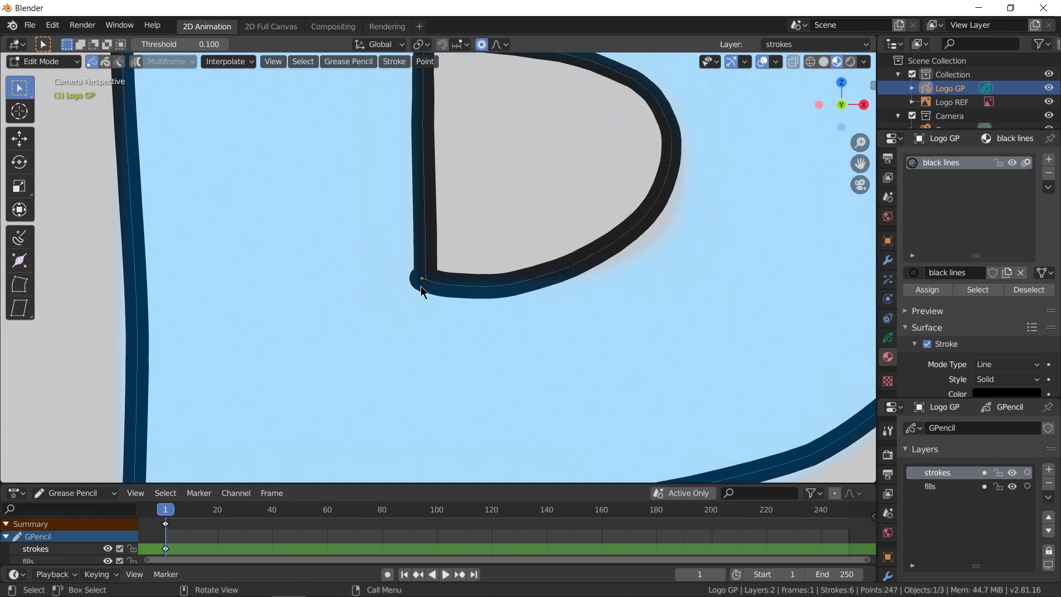
{"action": "key", "text": "g"}
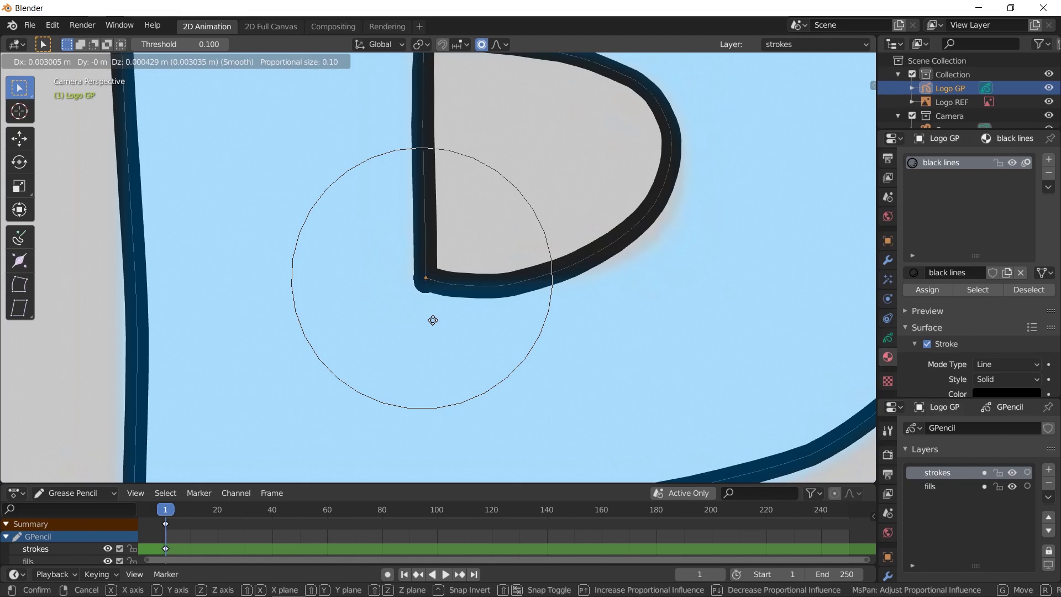
{"action": "left_click", "coordinate": [434, 323]}
{"action": "scroll", "coordinate": [435, 325], "scroll_direction": "down", "scroll_amount": 6}
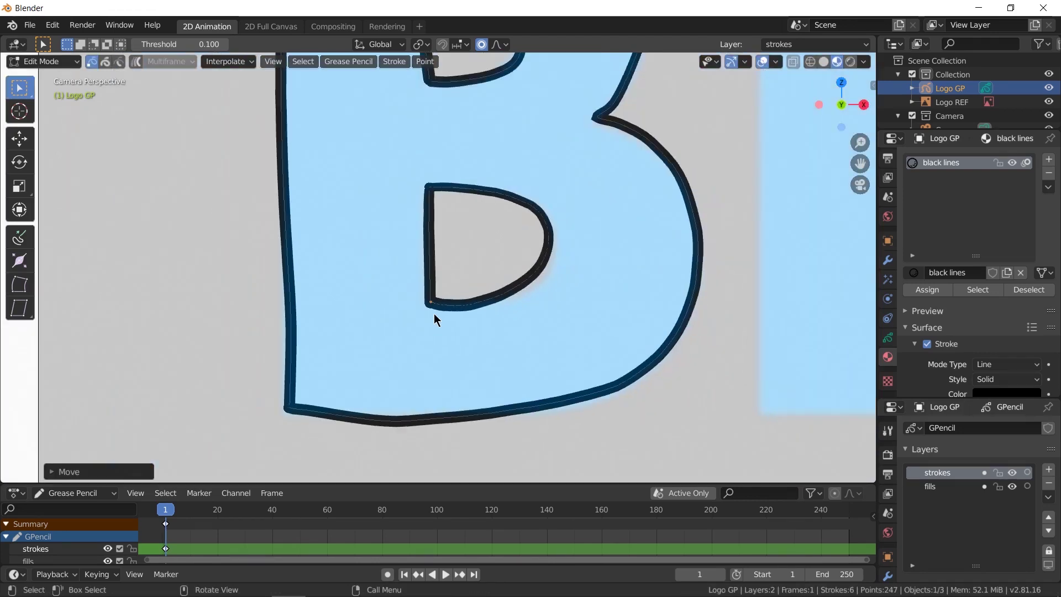
{"action": "middle_click_drag", "start_coordinate": [446, 250], "coordinate": [436, 332], "text": "shift"}
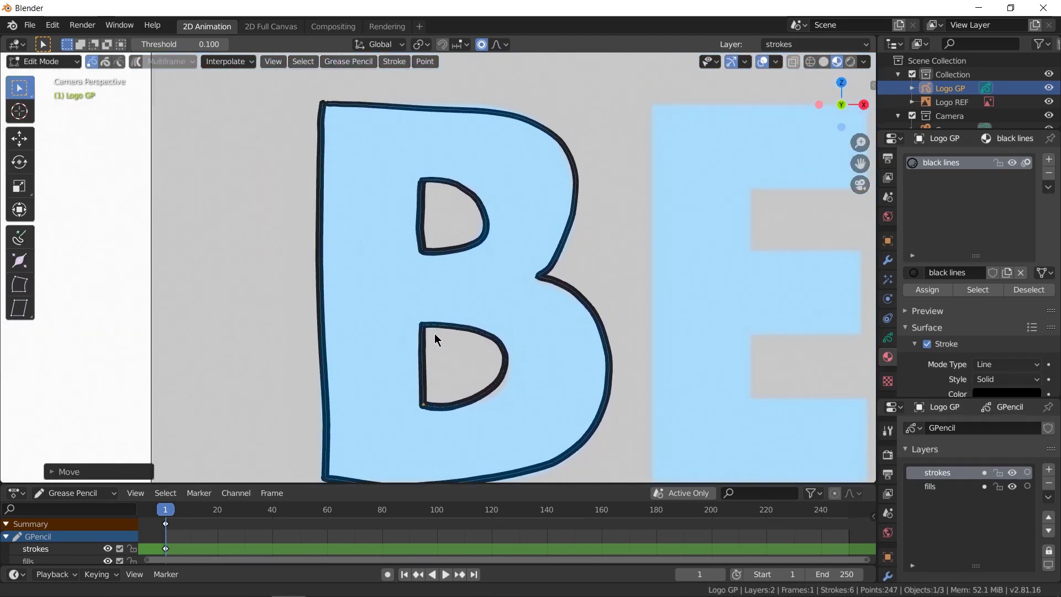
Make the fills layer active and add a new material to Logo GP with Stroke disabled and Fill enabled
{"action": "left_click", "coordinate": [936, 489]}
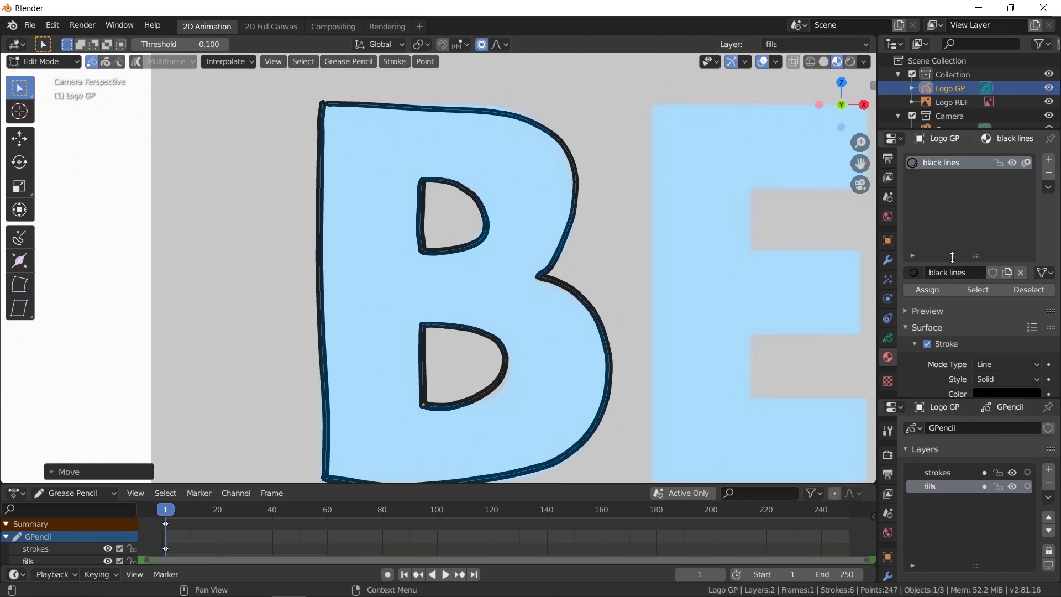
{"action": "left_click", "coordinate": [1048, 161]}
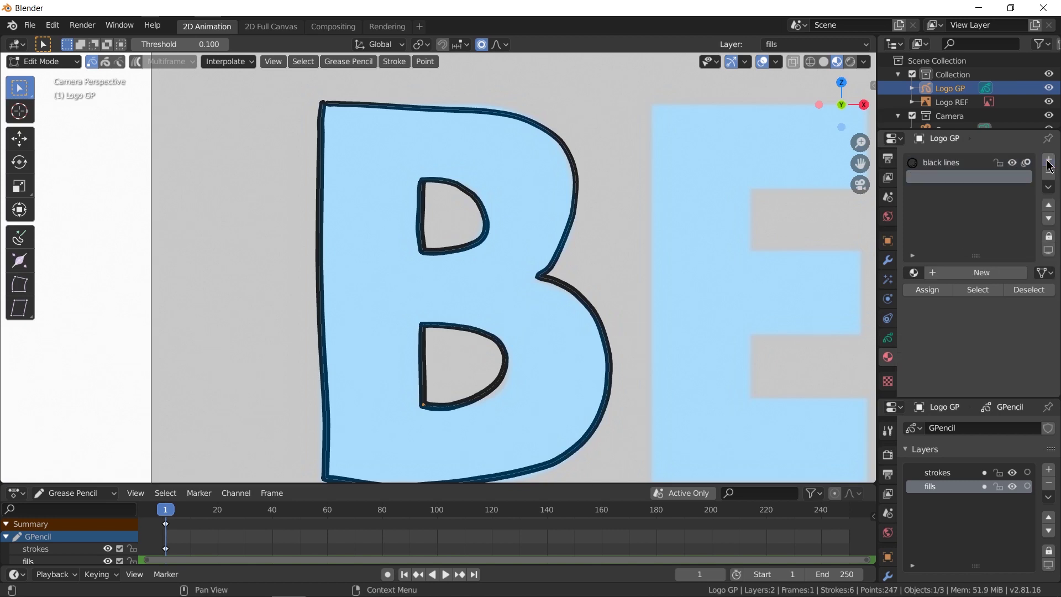
{"action": "left_click", "coordinate": [942, 272]}
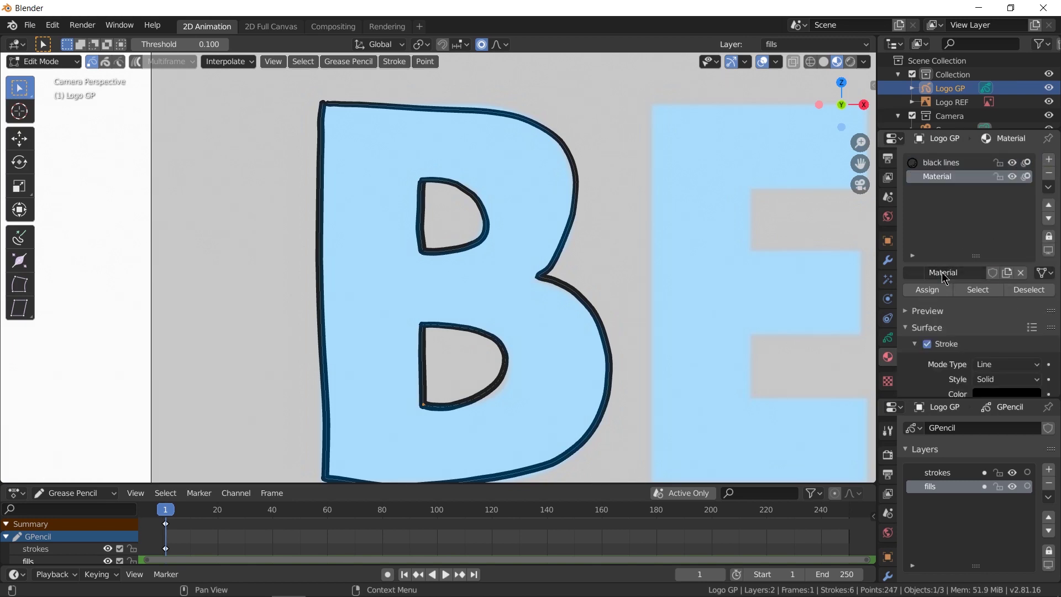
{"action": "scroll", "coordinate": [944, 278], "scroll_direction": "down", "scroll_amount": 5}
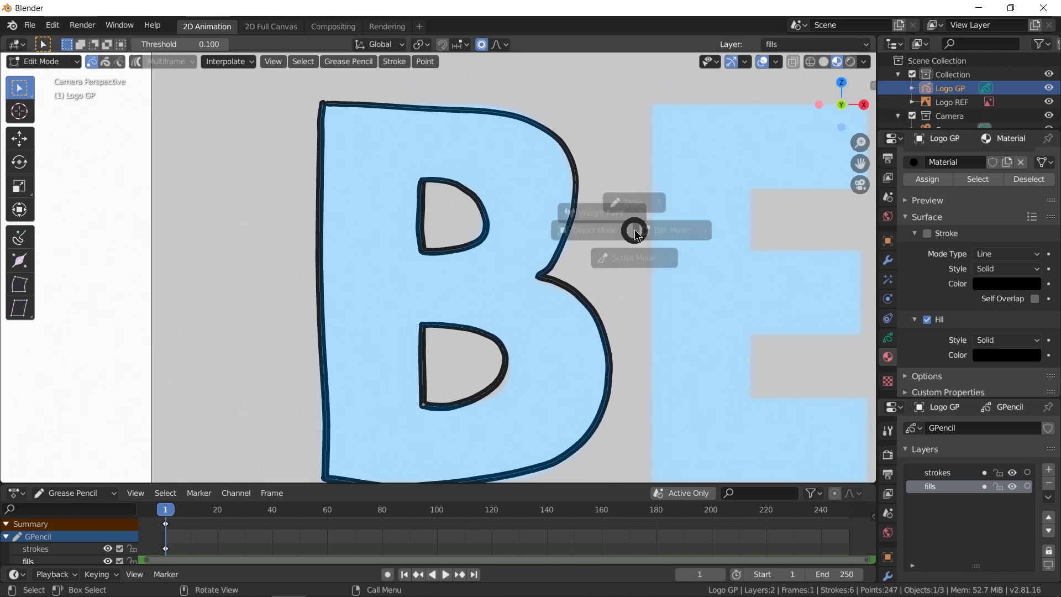
Switch to Object Mode and set the Logo REF image's transparency to 1.000
{"action": "key", "text": "Tab"}
{"action": "left_click", "coordinate": [951, 102]}
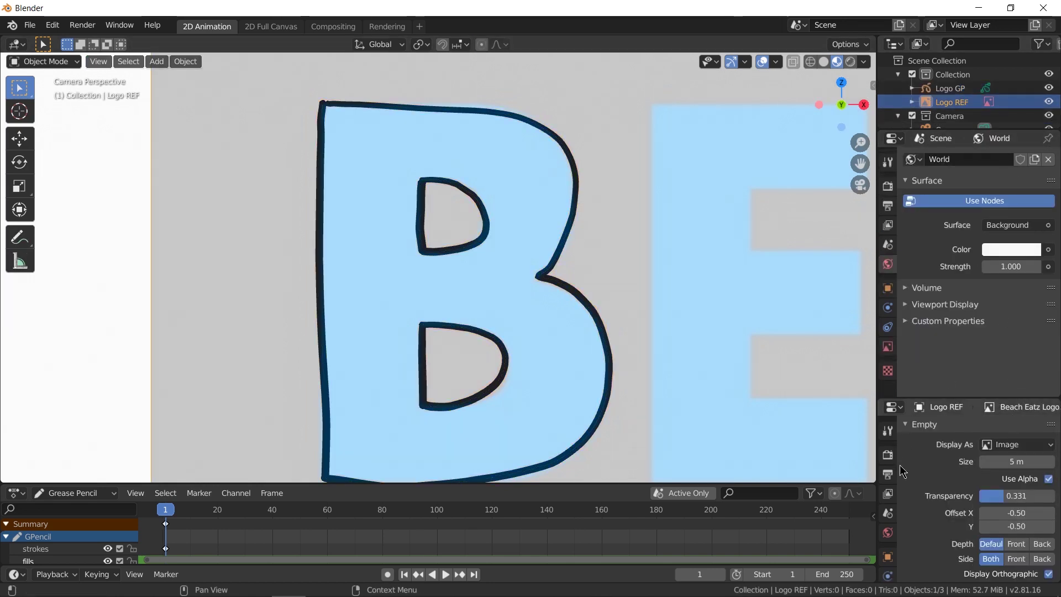
{"action": "left_click", "coordinate": [888, 347]}
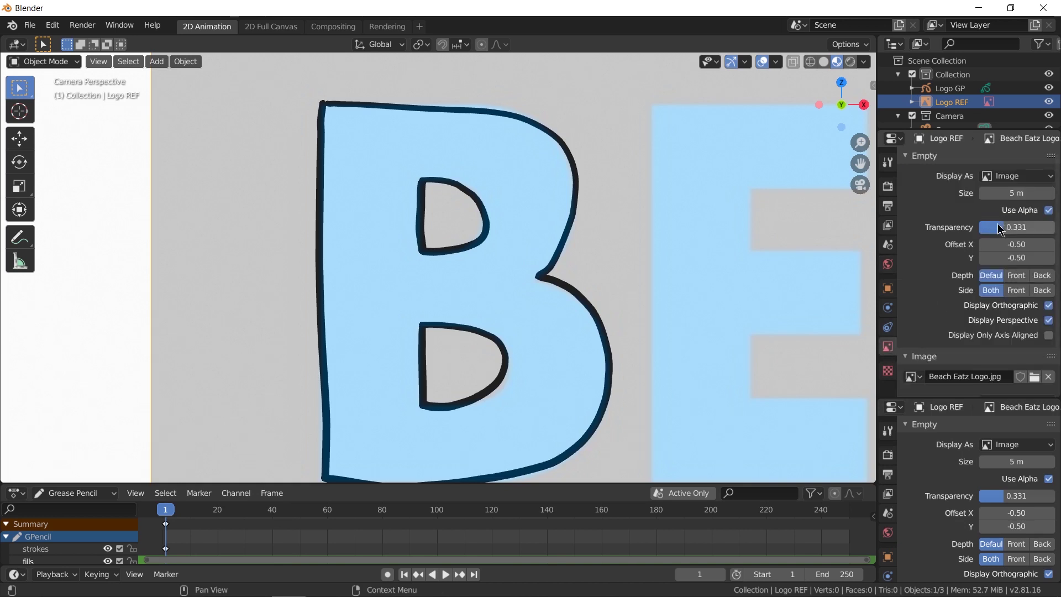
{"action": "left_click_drag", "start_coordinate": [986, 227], "coordinate": [1050, 226]}
Set the fill color of Logo GP's new material by sampling the blue of the reference letter B
{"action": "left_click", "coordinate": [935, 88]}
{"action": "scroll", "coordinate": [940, 277], "scroll_direction": "down", "scroll_amount": 8}
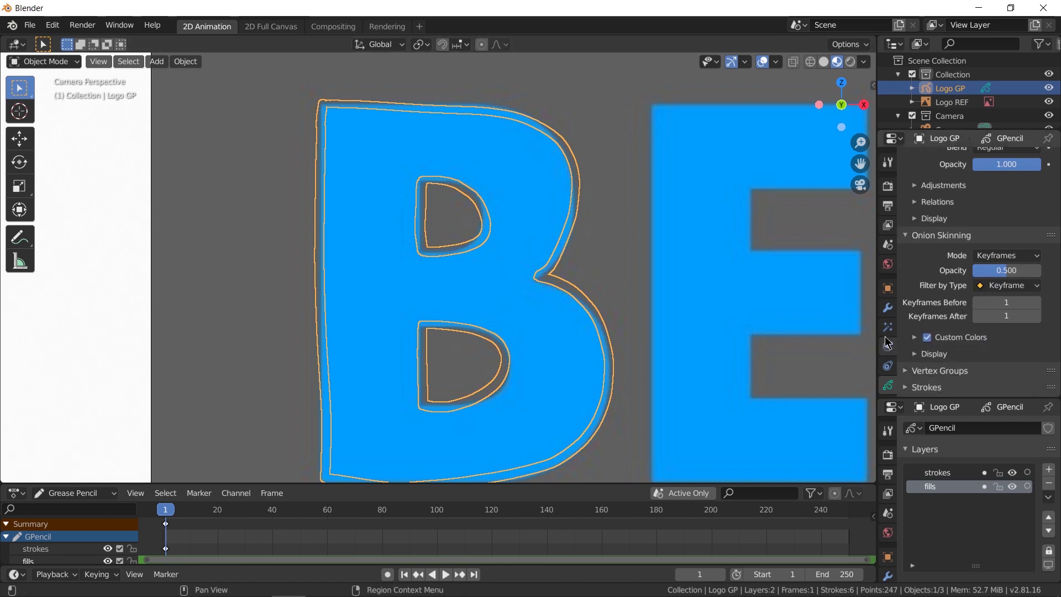
{"action": "scroll", "coordinate": [886, 338], "scroll_direction": "down", "scroll_amount": 3}
{"action": "left_click", "coordinate": [888, 358]}
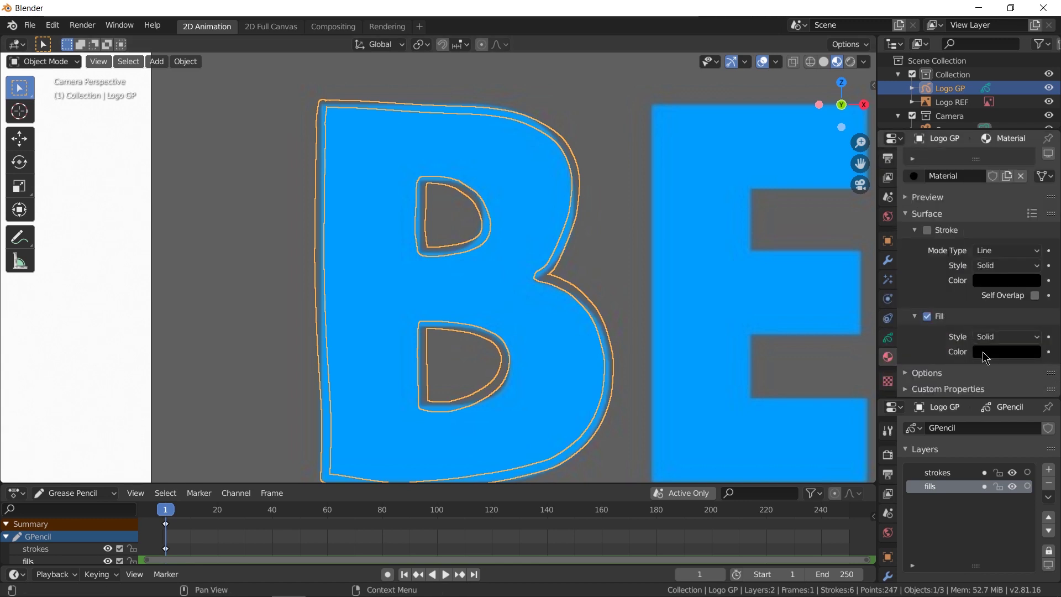
{"action": "key", "text": "e"}
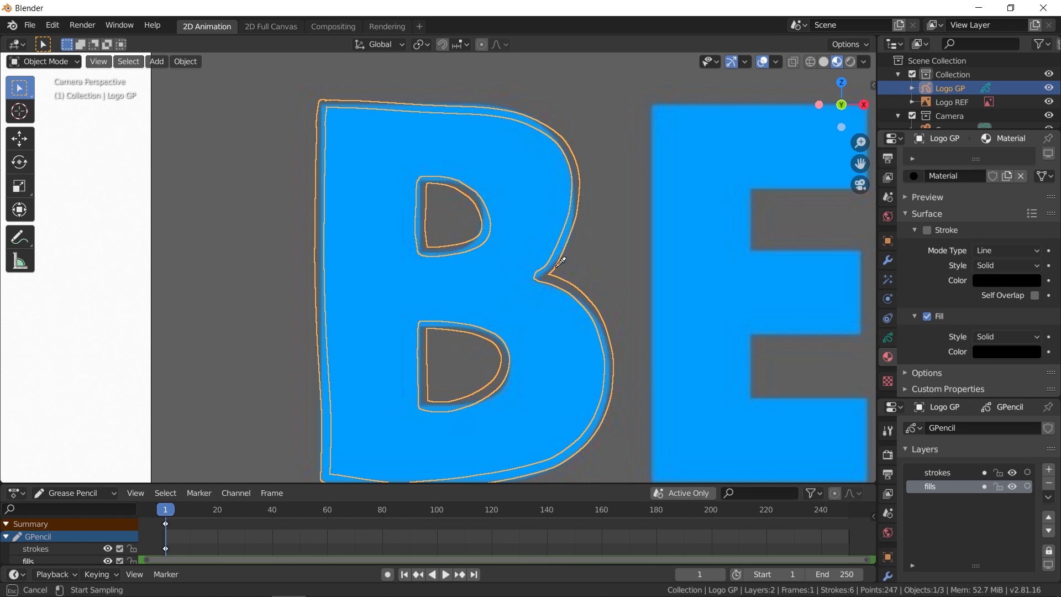
{"action": "left_click", "coordinate": [504, 280]}
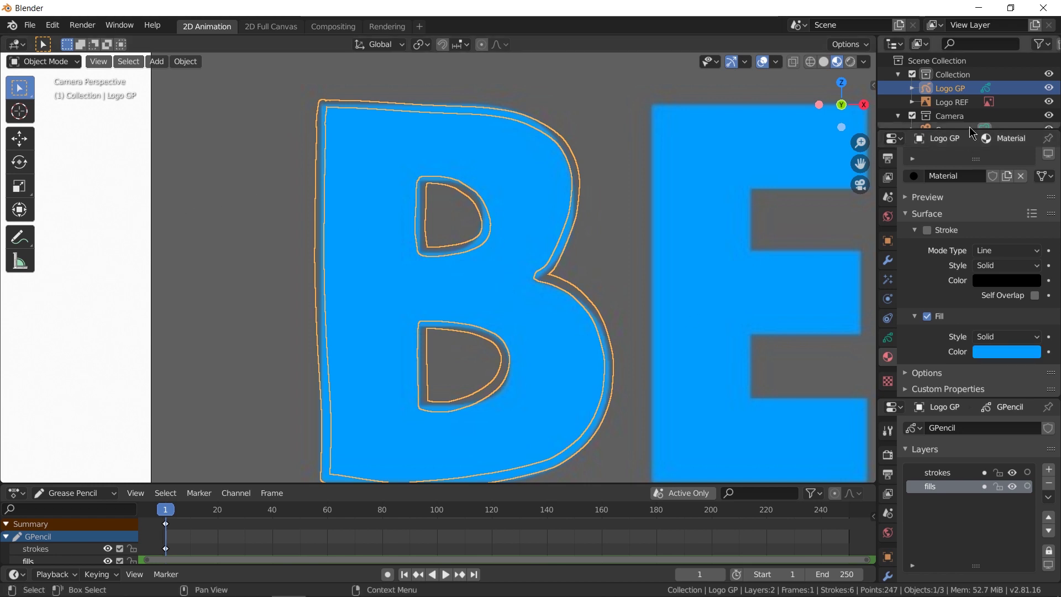
Lower the Logo REF image's transparency value to 0.388
{"action": "left_click", "coordinate": [956, 104]}
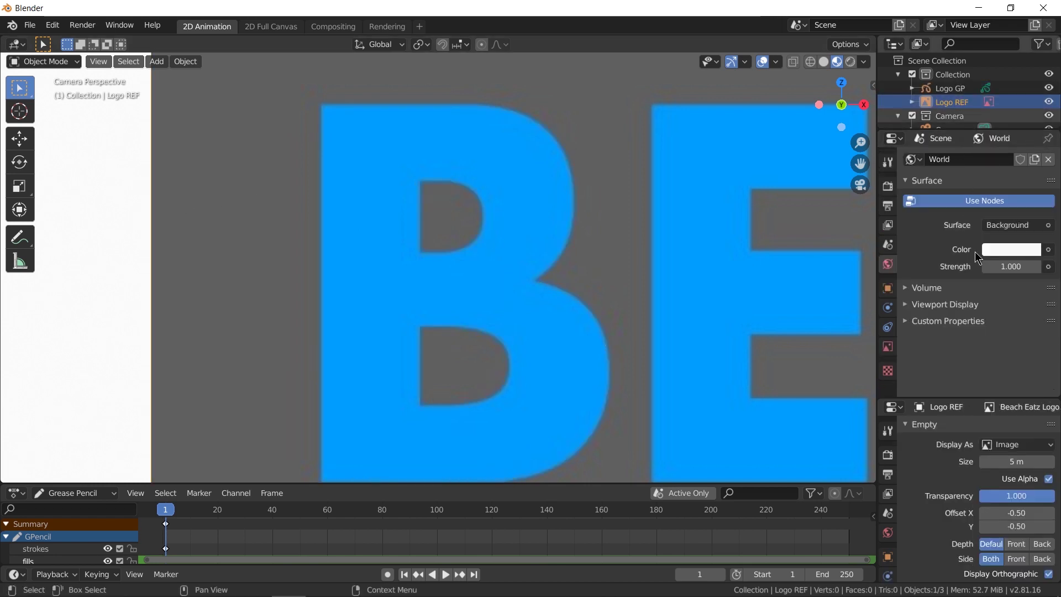
{"action": "left_click", "coordinate": [887, 347]}
{"action": "mouse_move", "coordinate": [1016, 171]}
{"action": "left_mouse_down"}
{"action": "mouse_move", "coordinate": [955, 171]}
{"action": "mouse_move", "coordinate": [969, 171]}
{"action": "left_mouse_up"}
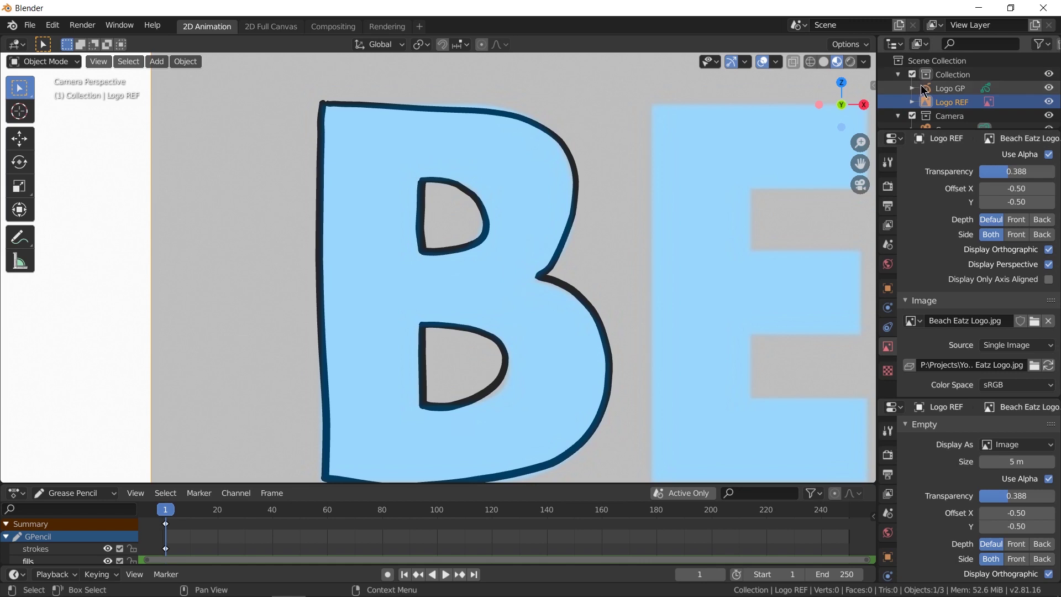
Rename the Grease Pencil data of the Logo GP object to Logo GP
{"action": "left_click", "coordinate": [945, 88]}
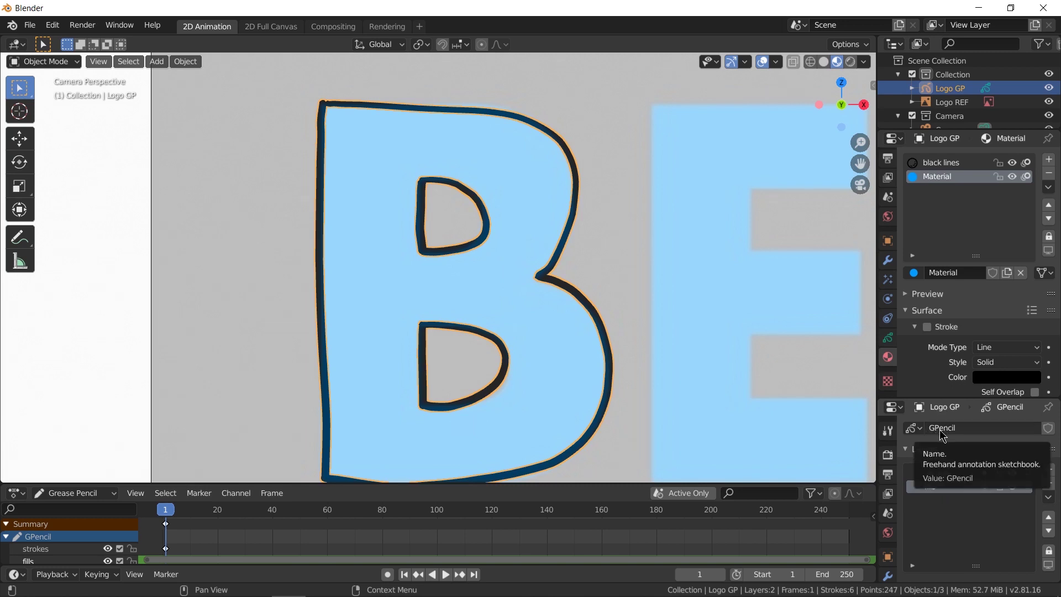
{"action": "double_click", "coordinate": [948, 90]}
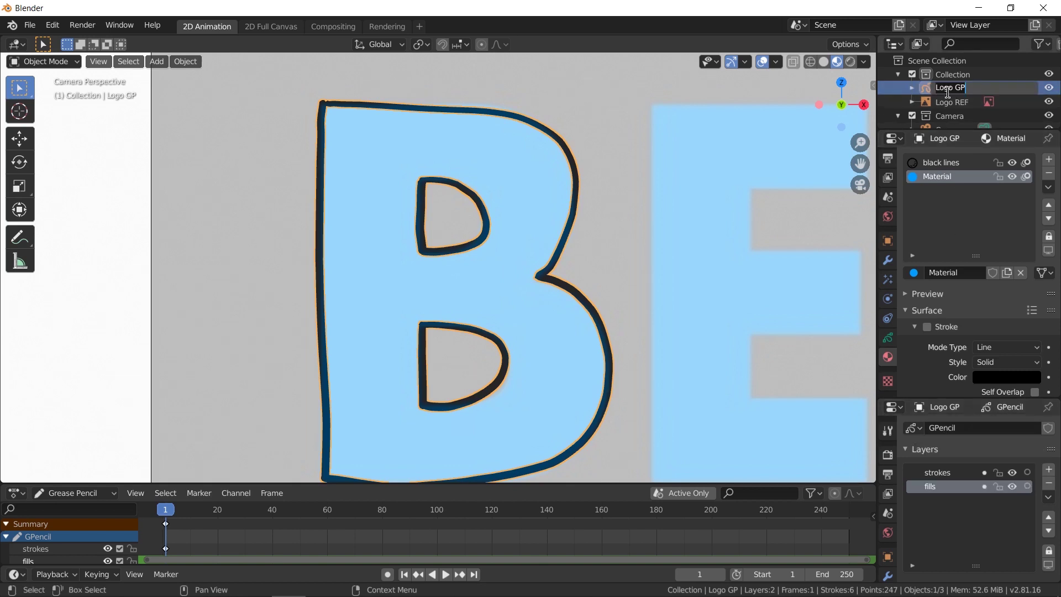
{"action": "left_click", "coordinate": [972, 432]}
{"action": "double_click", "coordinate": [973, 429]}
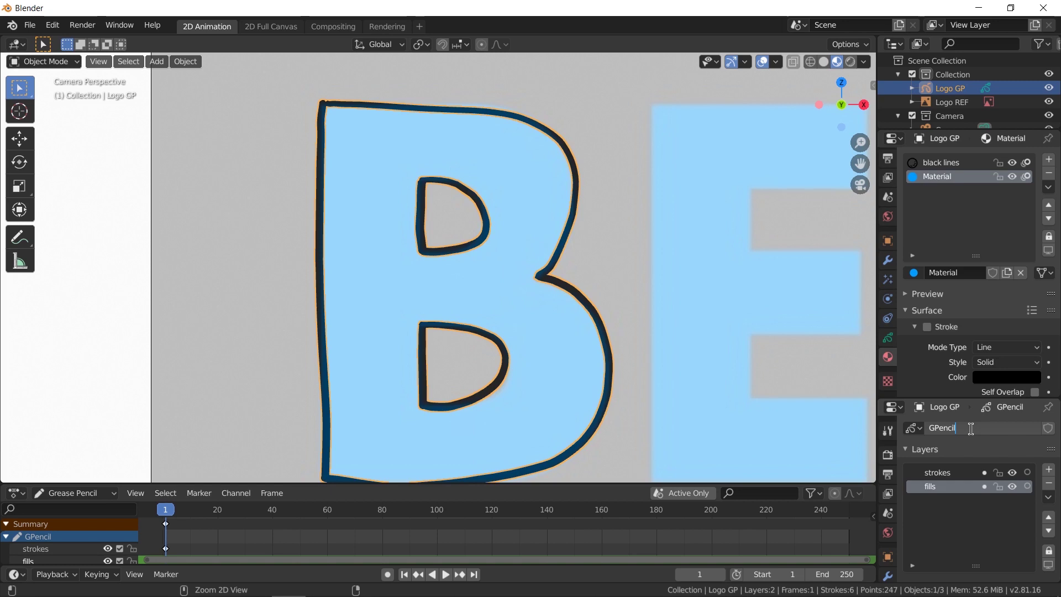
{"action": "type", "text": "Logo GP"}
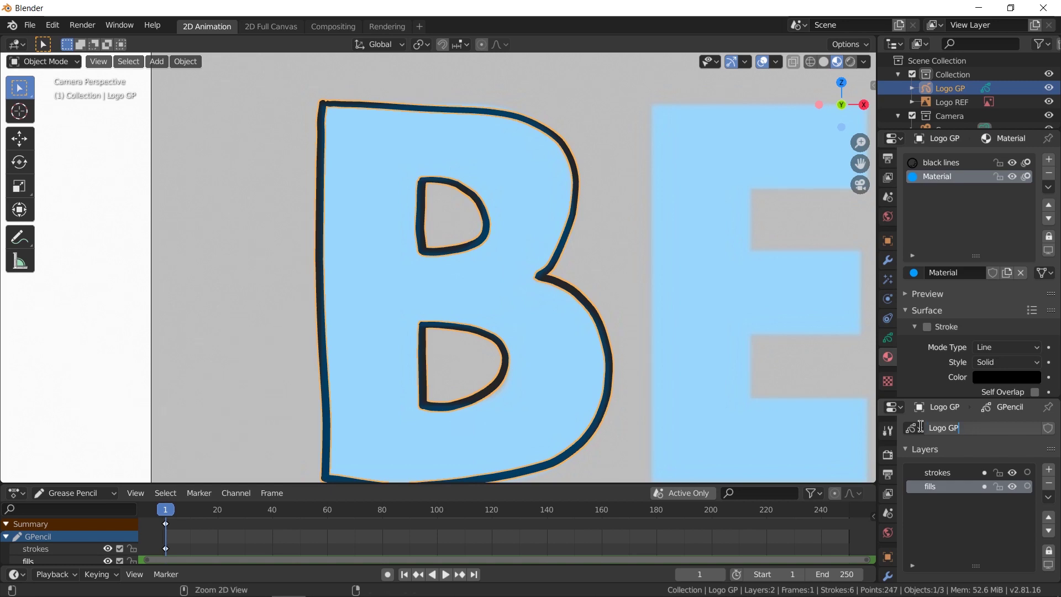
{"action": "key", "text": "Return"}
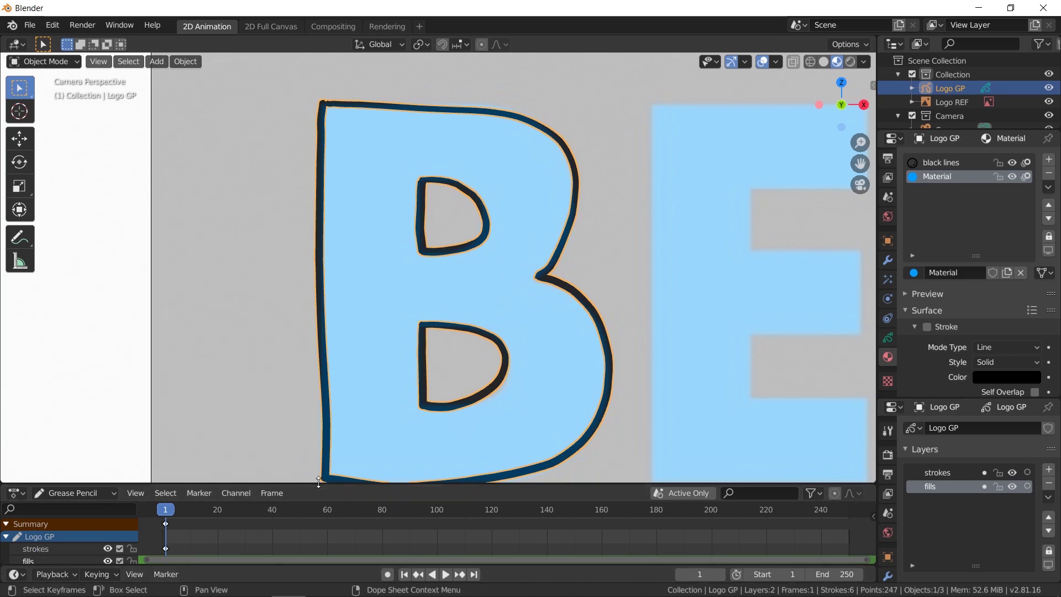
Enlarge the timeline area to show both layers, and switch Logo GP to Draw mode with the Fill tool
{"action": "left_click_drag", "start_coordinate": [313, 489], "coordinate": [313, 464]}
{"action": "key", "text": "ctrl+Tab"}
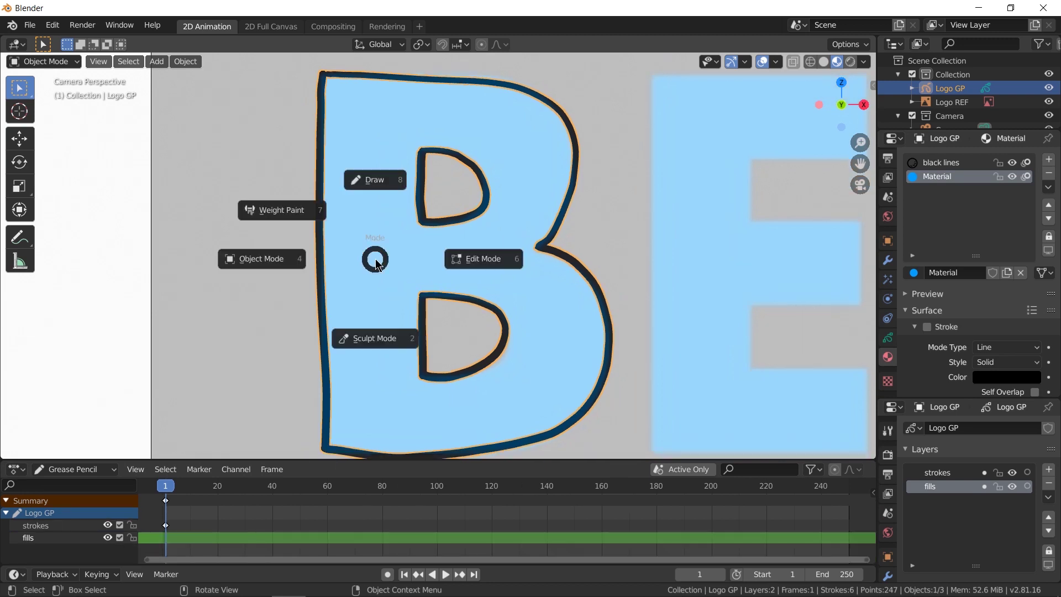
{"action": "left_click", "coordinate": [372, 145]}
{"action": "left_click", "coordinate": [19, 141]}
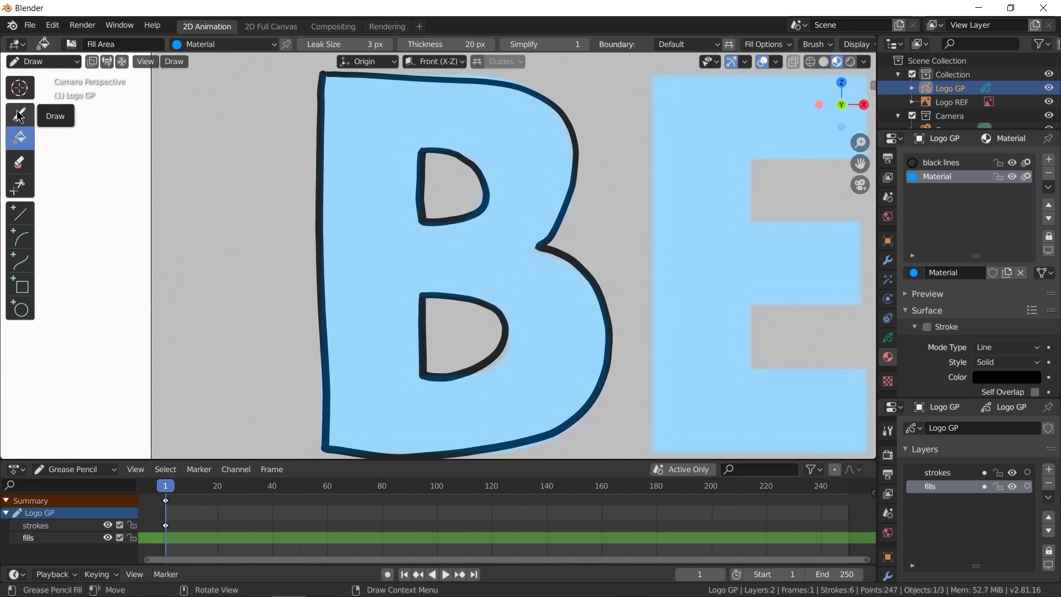
Try drawing a freehand filled shape beside the B with the Draw tool and the blue material, and undo it
{"action": "left_click", "coordinate": [20, 114]}
{"action": "mouse_move", "coordinate": [70, 189]}
{"action": "left_mouse_down"}
{"action": "mouse_move", "coordinate": [173, 109]}
{"action": "mouse_move", "coordinate": [197, 243]}
{"action": "mouse_move", "coordinate": [132, 332]}
{"action": "mouse_move", "coordinate": [94, 345]}
{"action": "mouse_move", "coordinate": [81, 336]}
{"action": "left_mouse_up"}
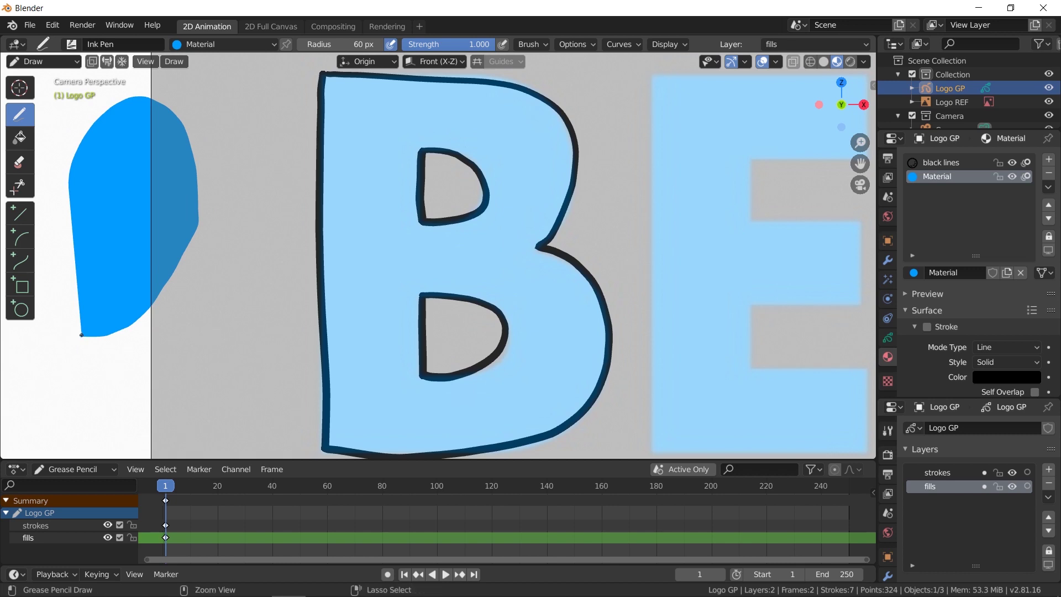
{"action": "key", "text": "ctrl+z"}
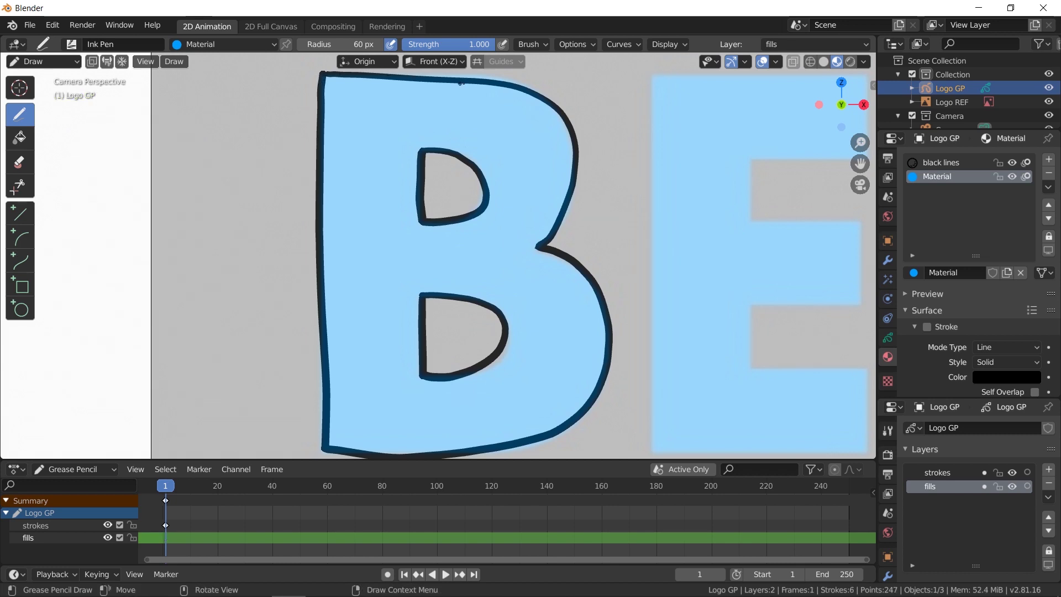
Try filling the body of the letter B with the Fill tool and the blue material, and undo the fill
{"action": "left_click", "coordinate": [26, 136]}
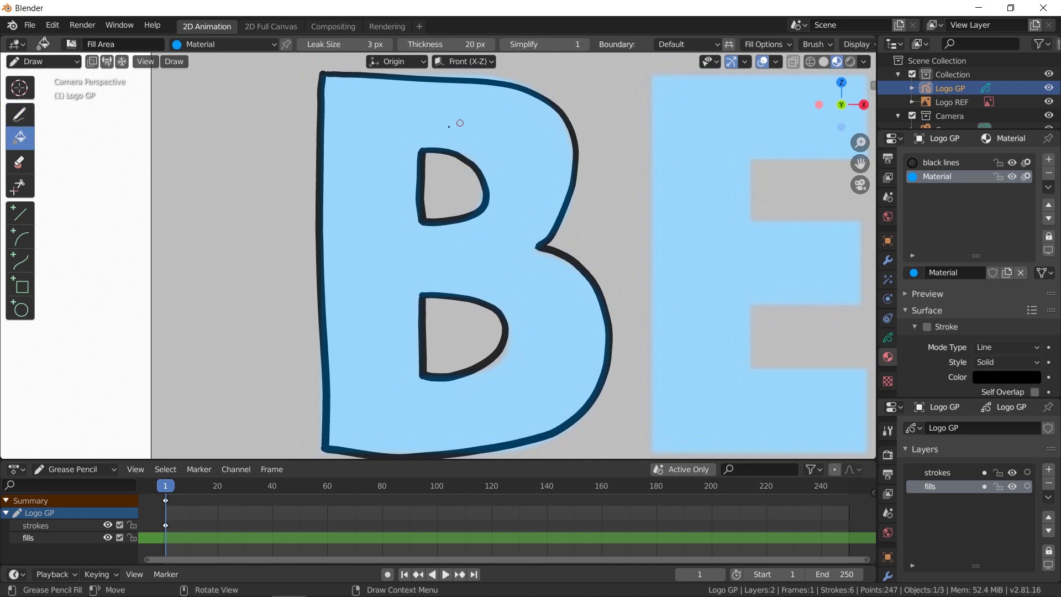
{"action": "left_click", "coordinate": [371, 137]}
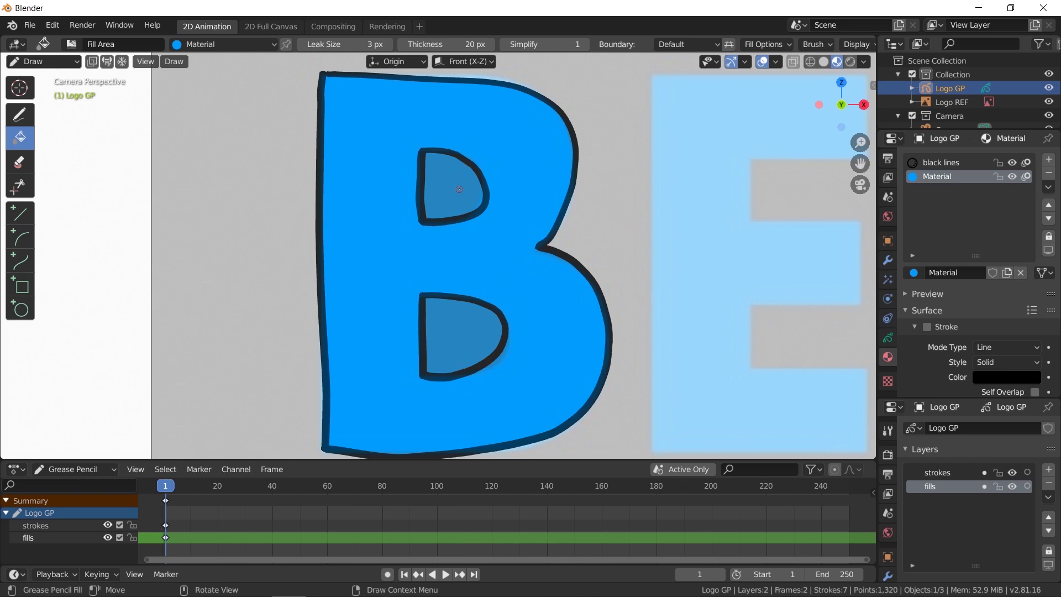
{"action": "key", "text": "ctrl+z"}
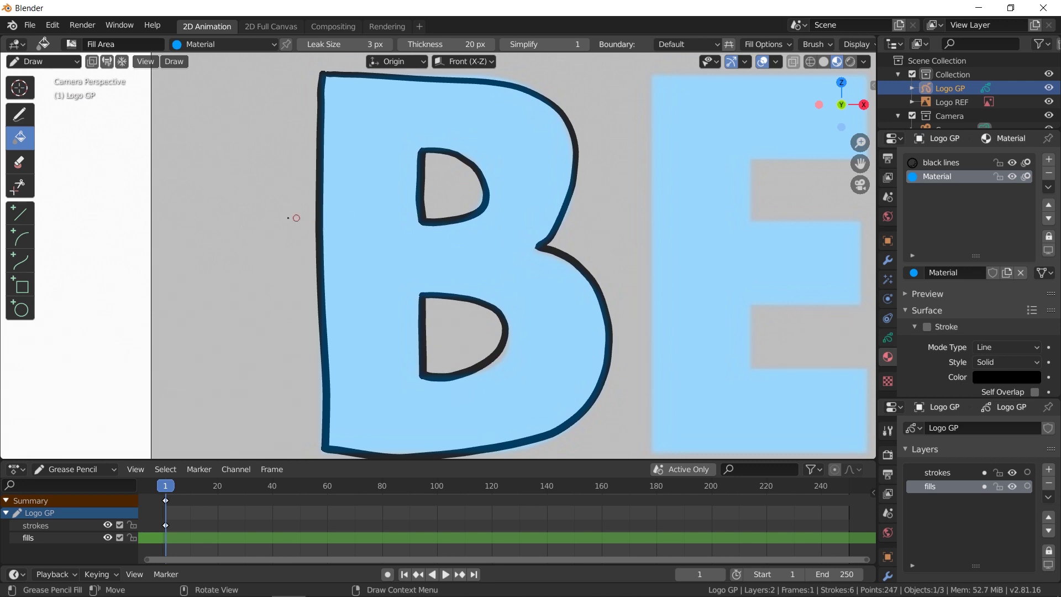
Draw a fill boundary line across the B through the upper hole, and fill the letter area above it with blue
{"action": "left_click_drag", "start_coordinate": [261, 209], "coordinate": [645, 170], "text": "alt"}
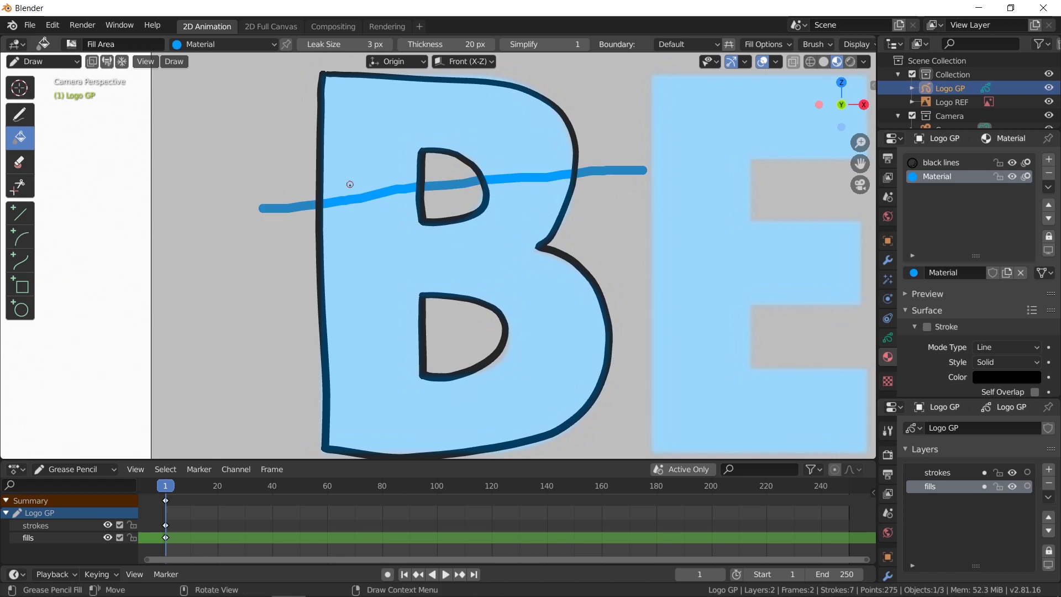
{"action": "left_click", "coordinate": [357, 147]}
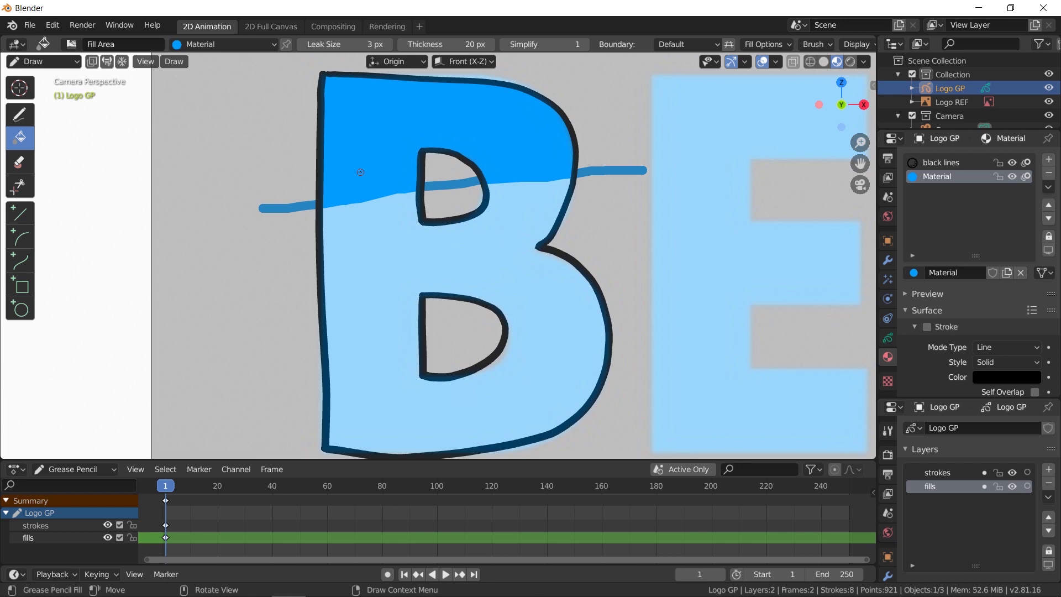
Undo the upper fill and its boundary line on the B, and set the Fill tool's thickness to 1 px
{"action": "key", "text": "ctrl"}
{"action": "key", "text": "ctrl+z"}
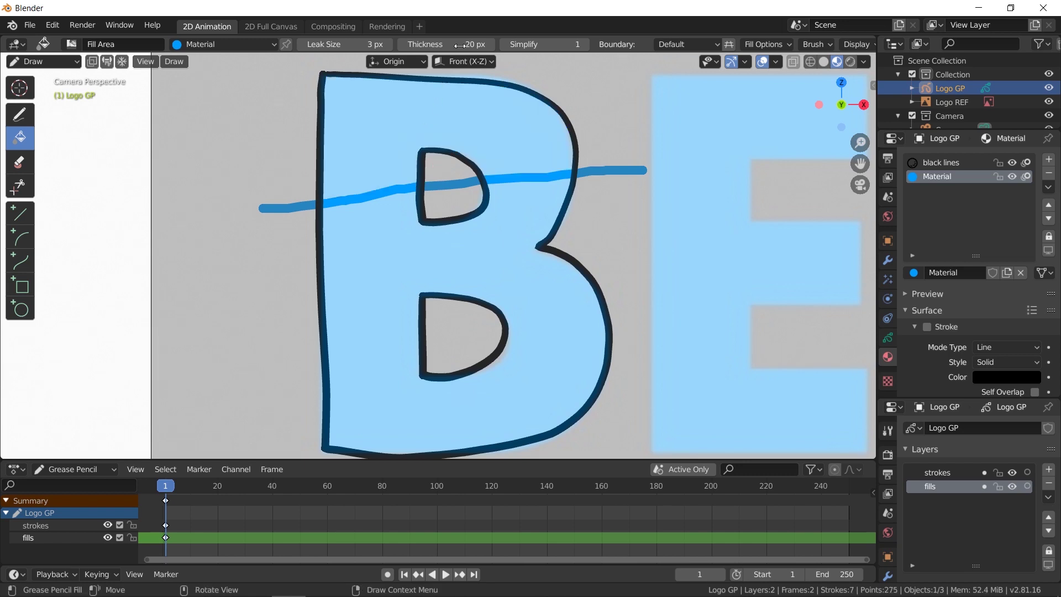
{"action": "key", "text": "ctrl+z"}
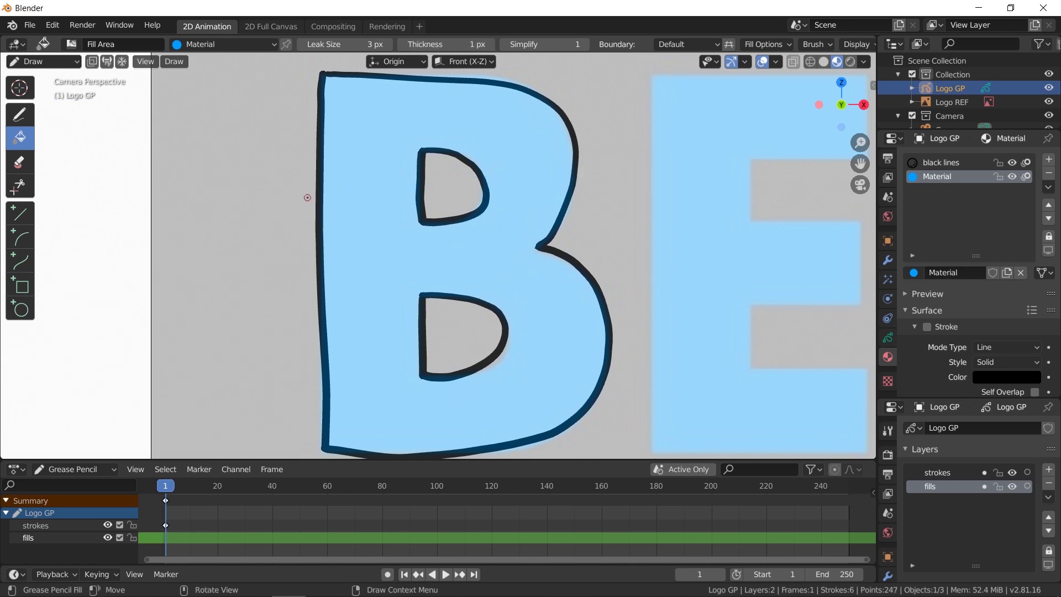
Draw thin boundary lines across the B through the upper and lower holes, and fill all three letter areas with blue
{"action": "left_click_drag", "start_coordinate": [292, 194], "coordinate": [328, 193], "text": "alt"}
{"action": "left_click_drag", "start_coordinate": [639, 176], "coordinate": [639, 177], "text": "alt"}
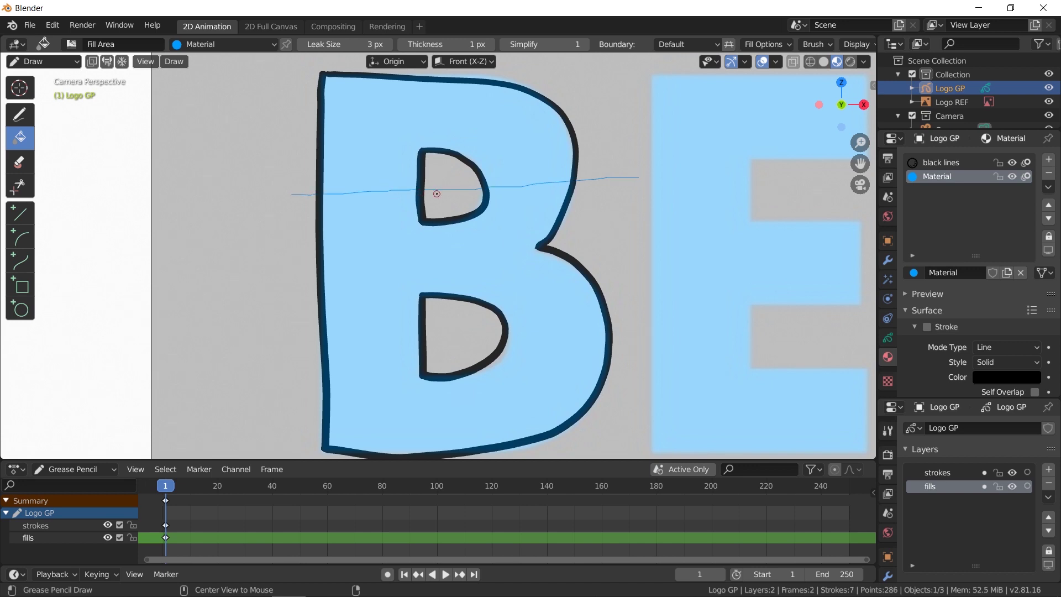
{"action": "left_click_drag", "start_coordinate": [623, 337], "coordinate": [639, 337], "text": "alt"}
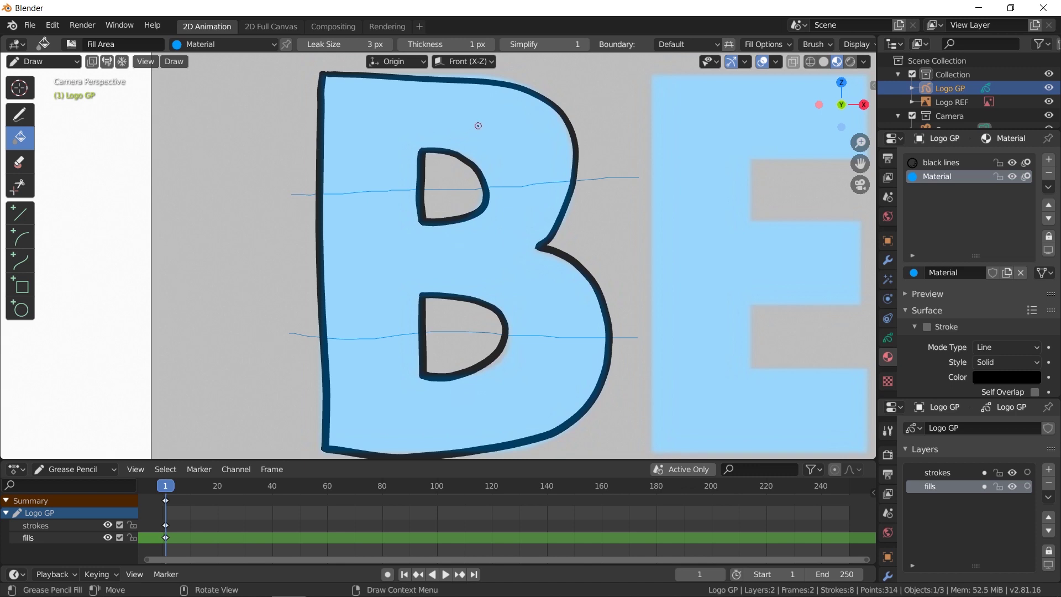
{"action": "left_click", "coordinate": [498, 150]}
{"action": "left_click", "coordinate": [522, 223]}
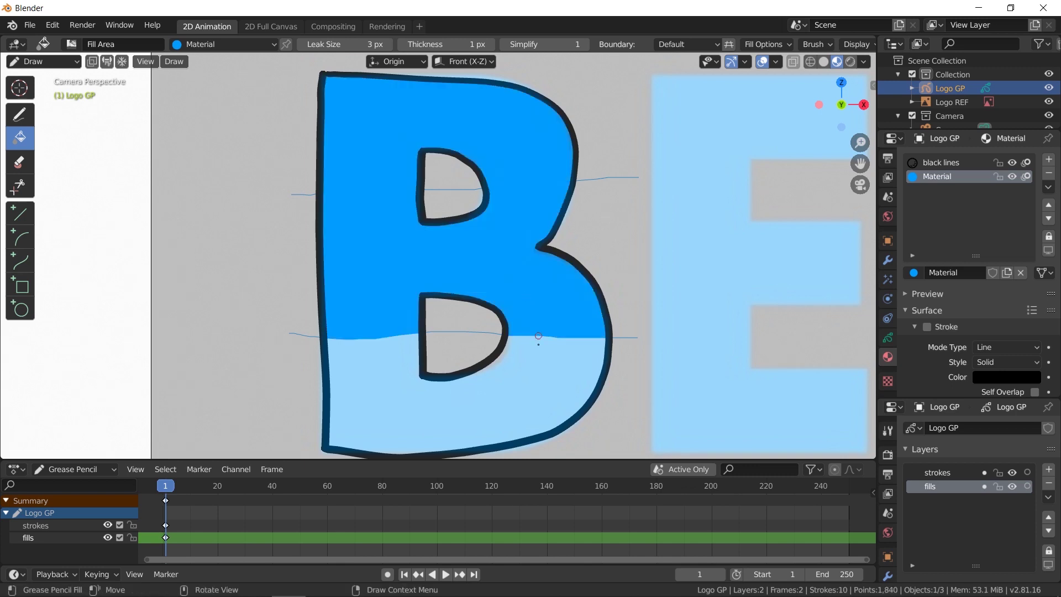
{"action": "left_click", "coordinate": [545, 372]}
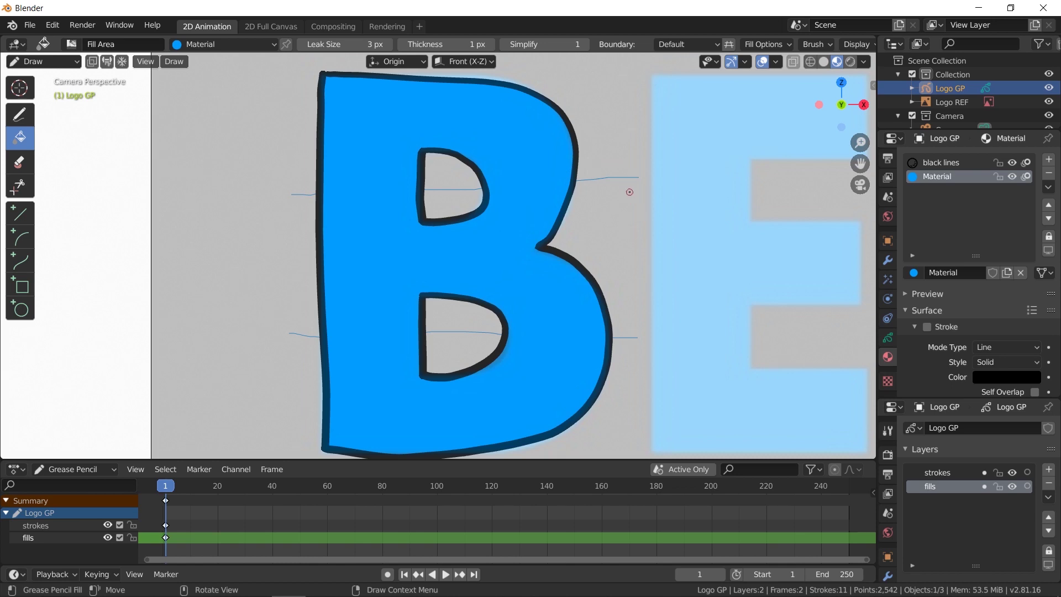
In Edit Mode, select both boundary lines crossing the B as whole strokes and delete them
{"action": "key", "text": "ctrl+Tab"}
{"action": "left_click", "coordinate": [721, 197]}
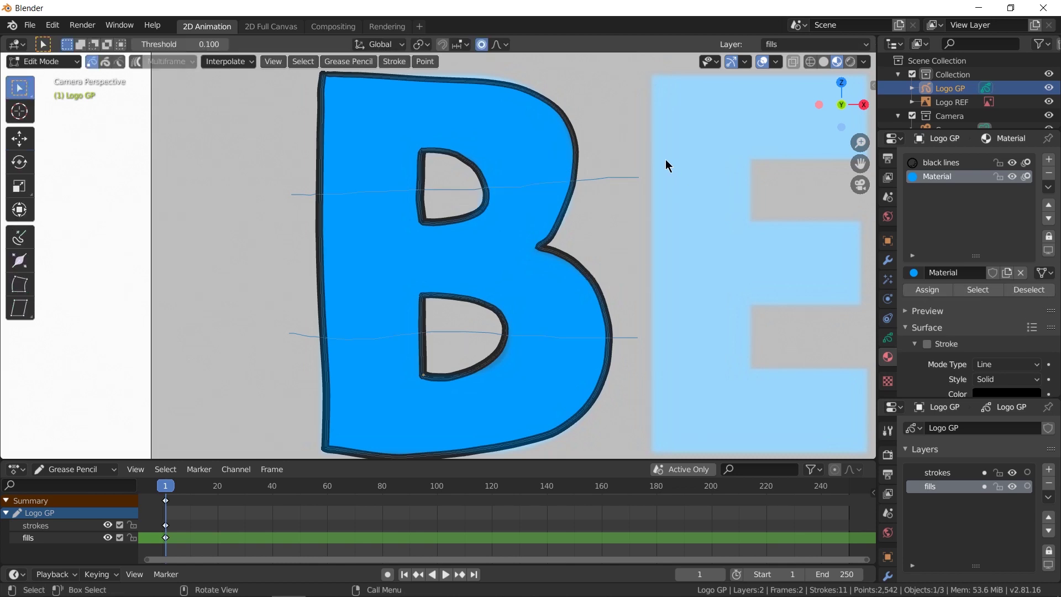
{"action": "mouse_move", "coordinate": [668, 145]}
{"action": "left_mouse_down"}
{"action": "mouse_move", "coordinate": [612, 286]}
{"action": "mouse_move", "coordinate": [620, 350]}
{"action": "left_mouse_up"}
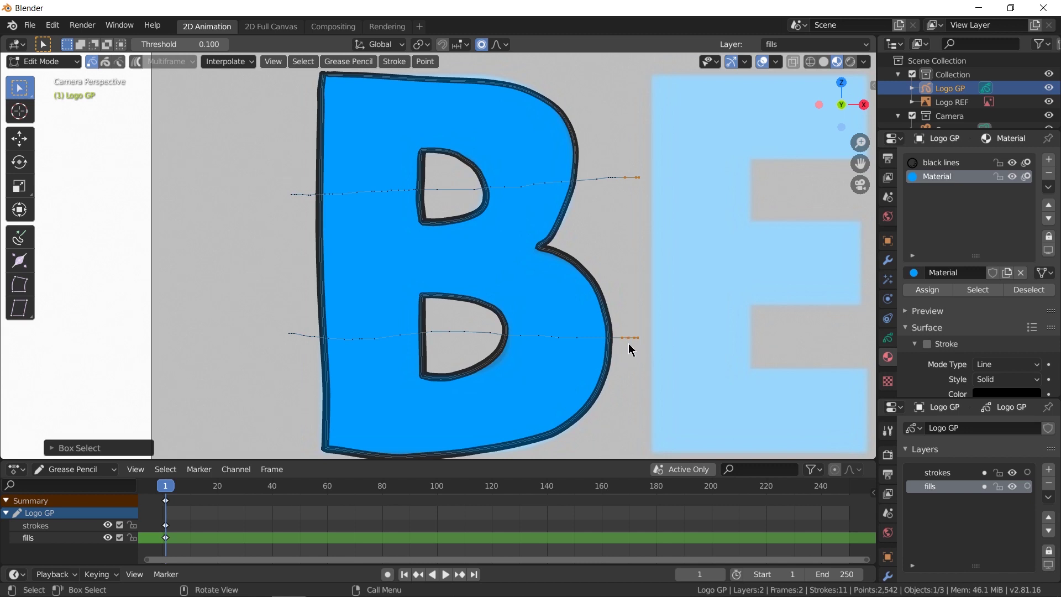
{"action": "key", "text": "ctrl+l"}
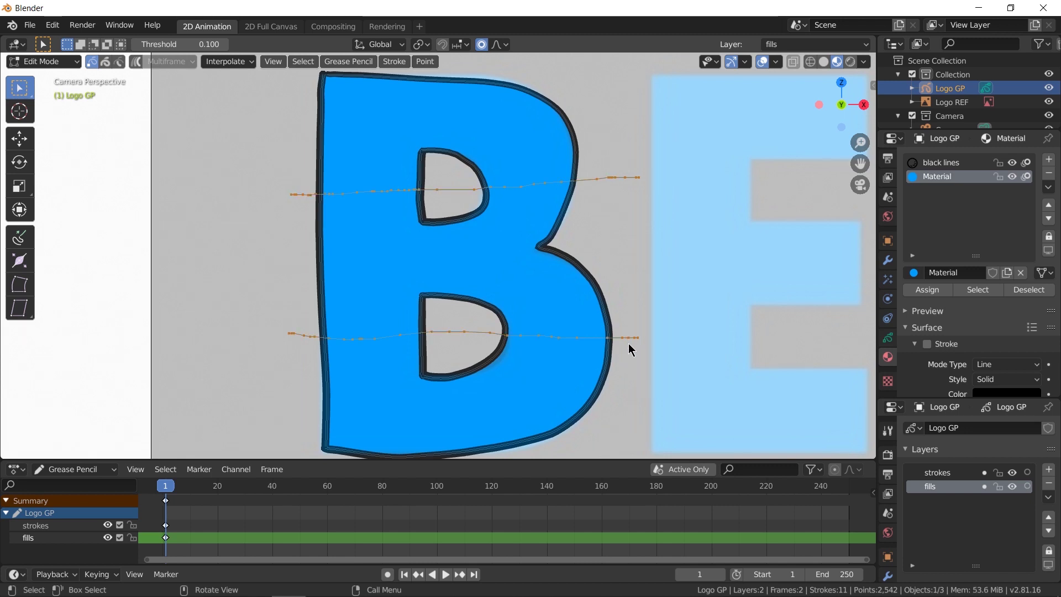
{"action": "key", "text": "x"}
{"action": "left_click", "coordinate": [632, 349]}
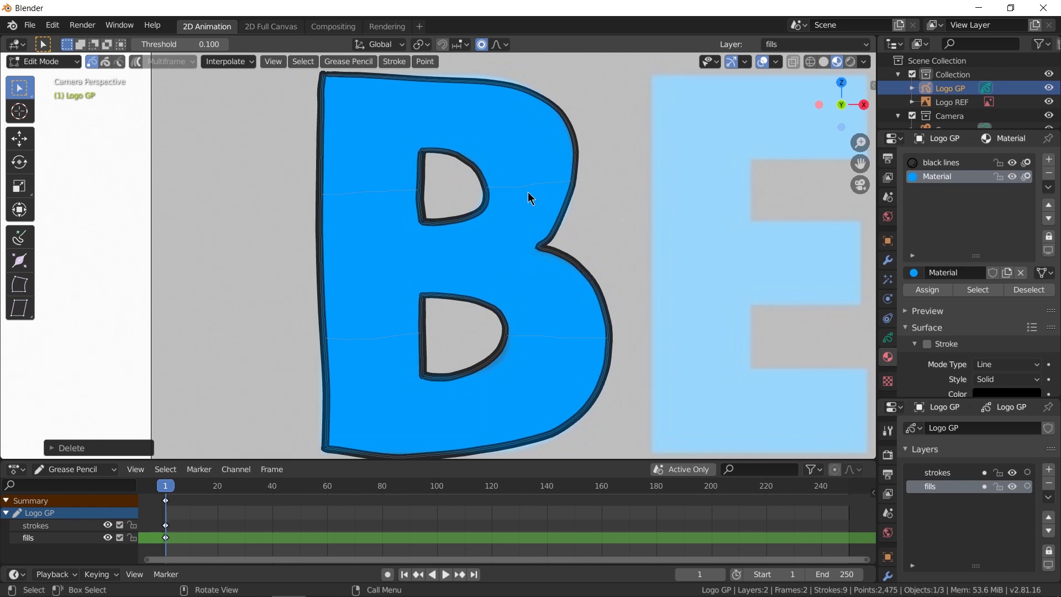
Switch to Object Mode and examine the seams between the blue fill areas beside the B's upper hole
{"action": "scroll", "coordinate": [526, 190], "scroll_direction": "up", "scroll_amount": 3}
{"action": "key", "text": "ctrl+Tab"}
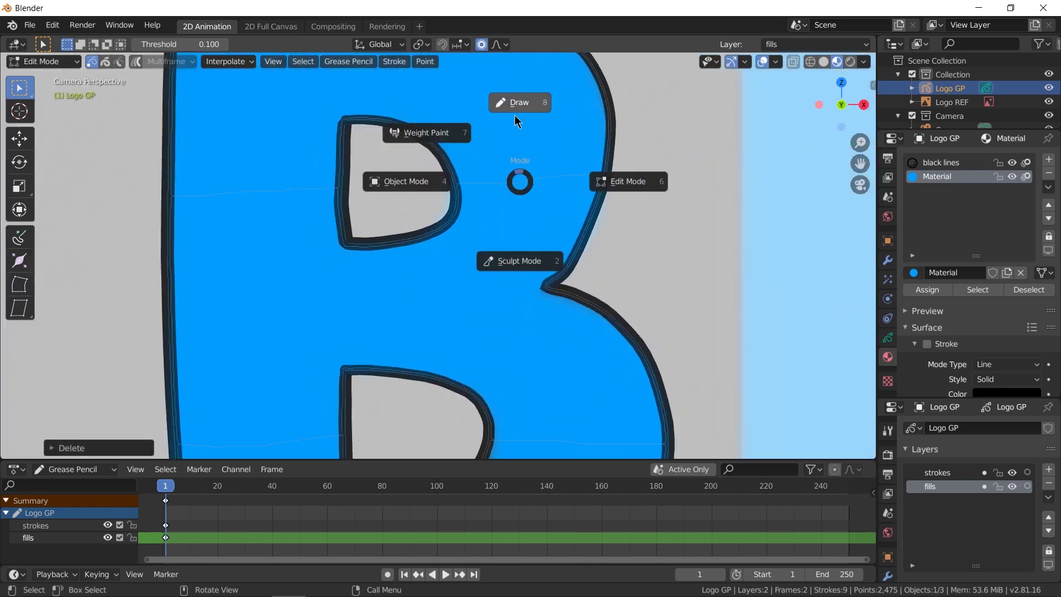
{"action": "left_click", "coordinate": [432, 181]}
{"action": "scroll", "coordinate": [598, 191], "scroll_direction": "up", "scroll_amount": 8}
{"action": "middle_click_drag", "start_coordinate": [464, 176], "coordinate": [689, 310], "text": "shift"}
{"action": "scroll", "coordinate": [624, 302], "scroll_direction": "up", "scroll_amount": 2}
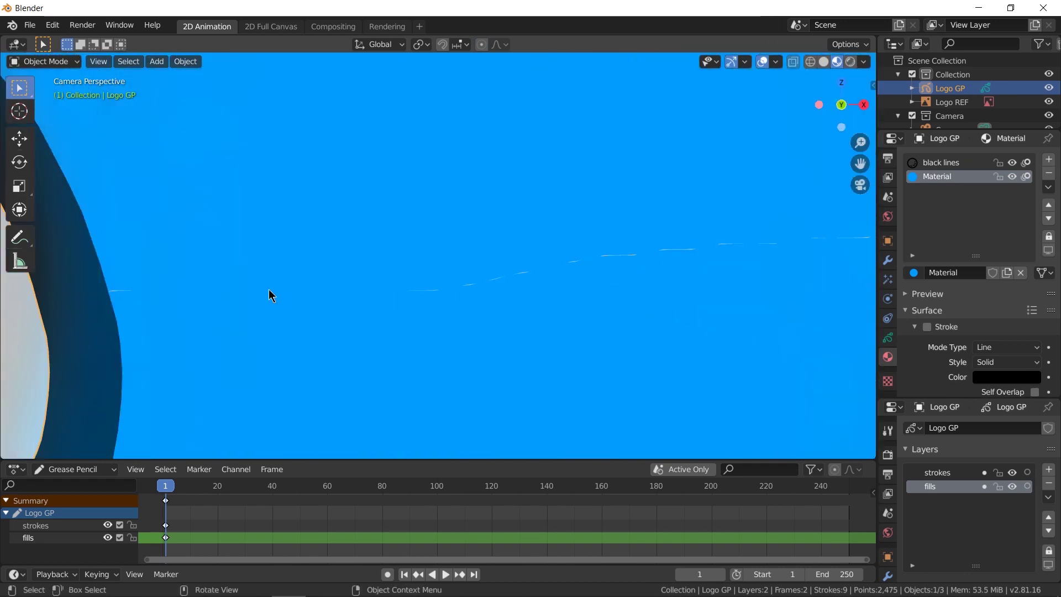
{"action": "scroll", "coordinate": [671, 293], "scroll_direction": "down", "scroll_amount": 10}
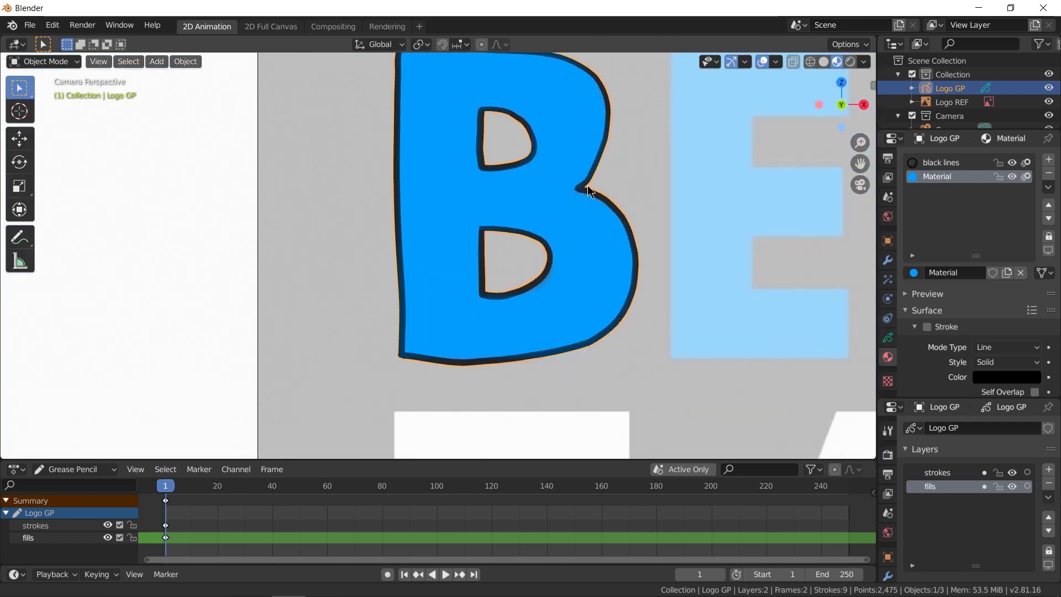
{"action": "scroll", "coordinate": [588, 185], "scroll_direction": "down", "scroll_amount": 2}
{"action": "scroll", "coordinate": [535, 234], "scroll_direction": "up", "scroll_amount": 8}
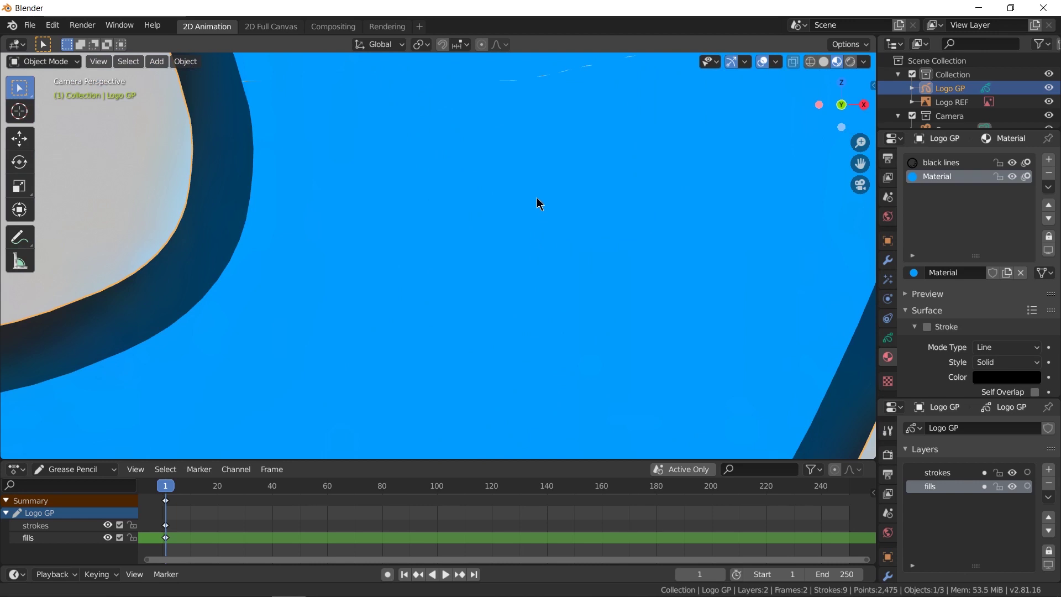
{"action": "scroll", "coordinate": [535, 243], "scroll_direction": "down", "scroll_amount": 2}
In Edit Mode, select the fill edge points right of the B's upper hole and move them slightly down over the neighbouring fill
{"action": "key", "text": "ctrl+Tab"}
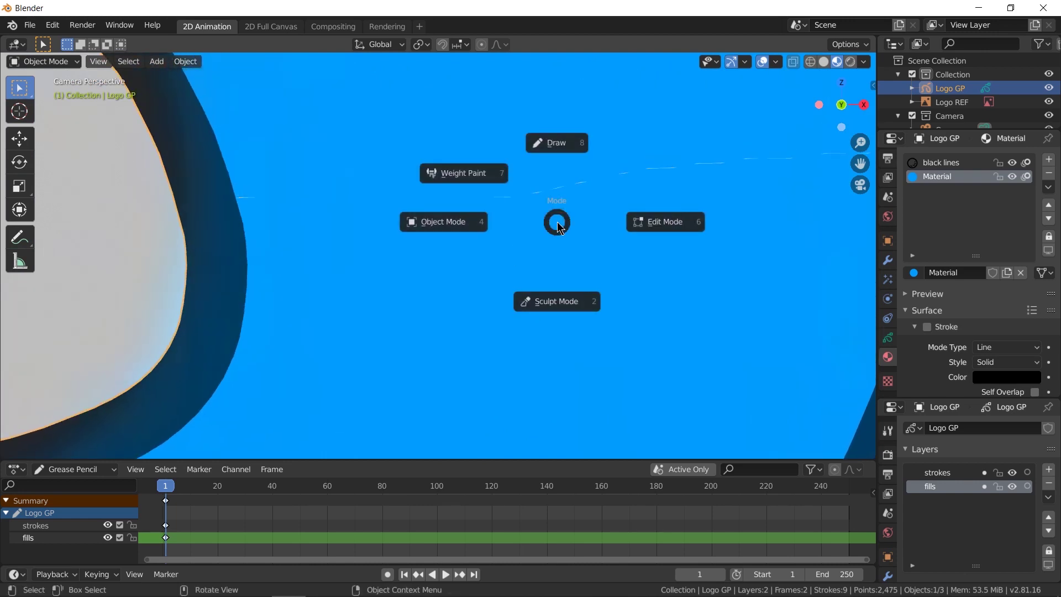
{"action": "left_click", "coordinate": [680, 215]}
{"action": "scroll", "coordinate": [636, 204], "scroll_direction": "down", "scroll_amount": 2}
{"action": "scroll", "coordinate": [632, 207], "scroll_direction": "down", "scroll_amount": 1}
{"action": "middle_click_drag", "start_coordinate": [629, 217], "coordinate": [555, 257], "text": "shift"}
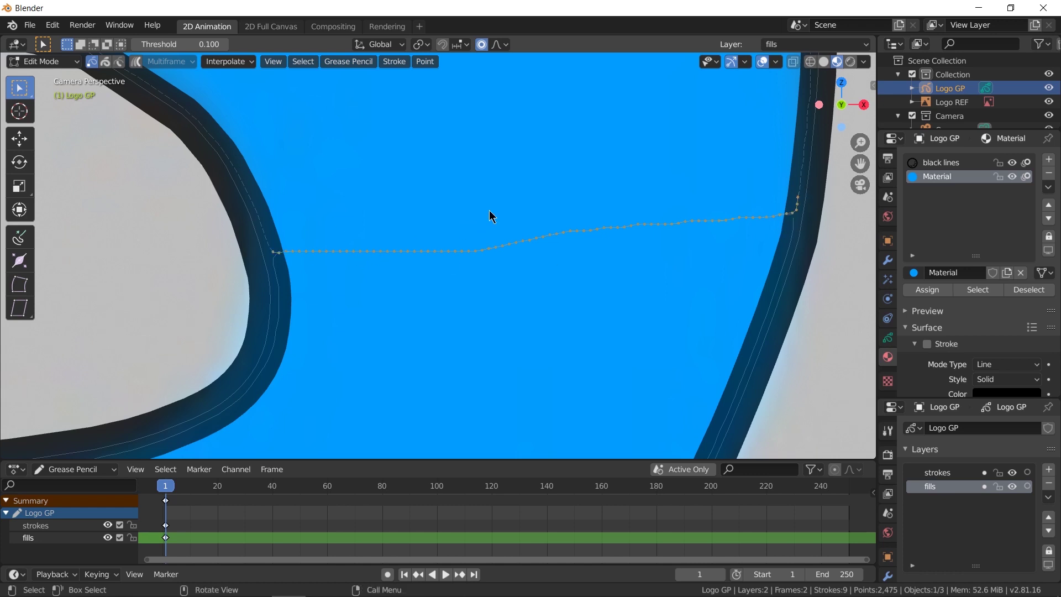
{"action": "key", "text": "g"}
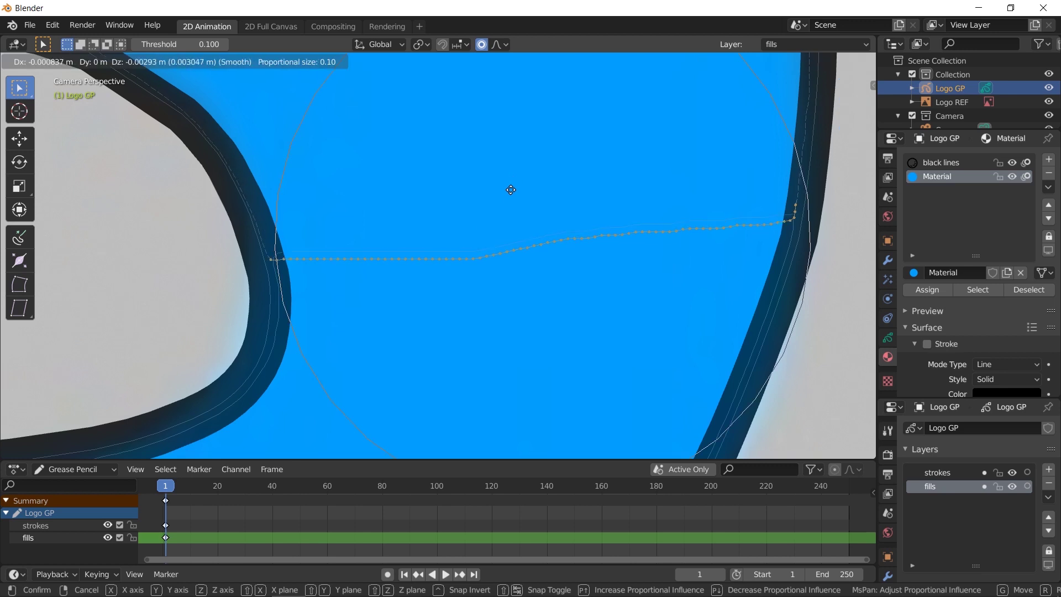
{"action": "left_click", "coordinate": [516, 191]}
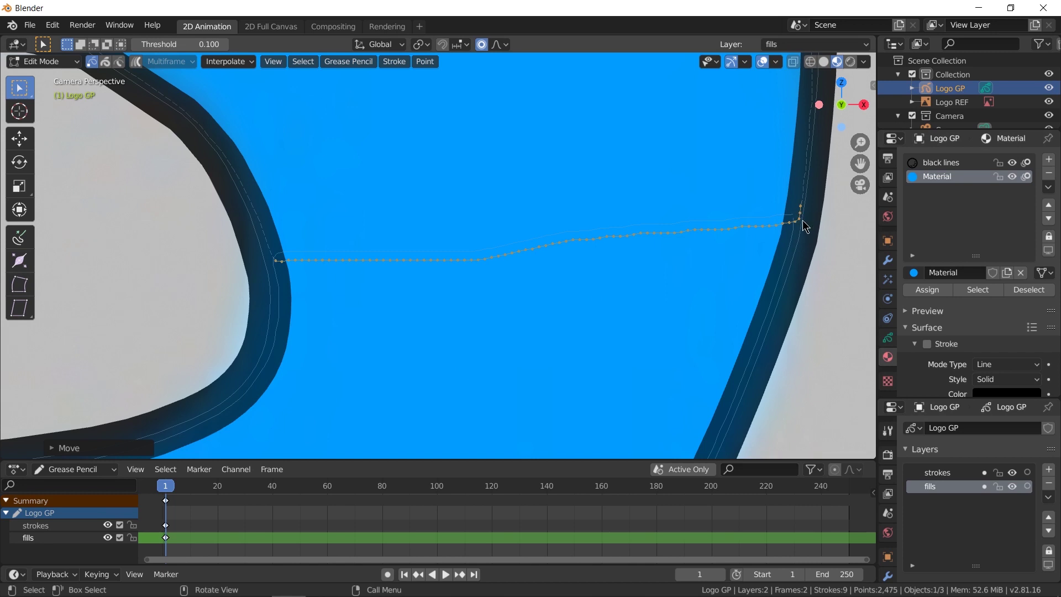
Select all fill edge points left of the B's upper hole and move them slightly down to overlap the fill below
{"action": "scroll", "coordinate": [628, 256], "scroll_direction": "down", "scroll_amount": 4}
{"action": "scroll", "coordinate": [591, 264], "scroll_direction": "down", "scroll_amount": 2}
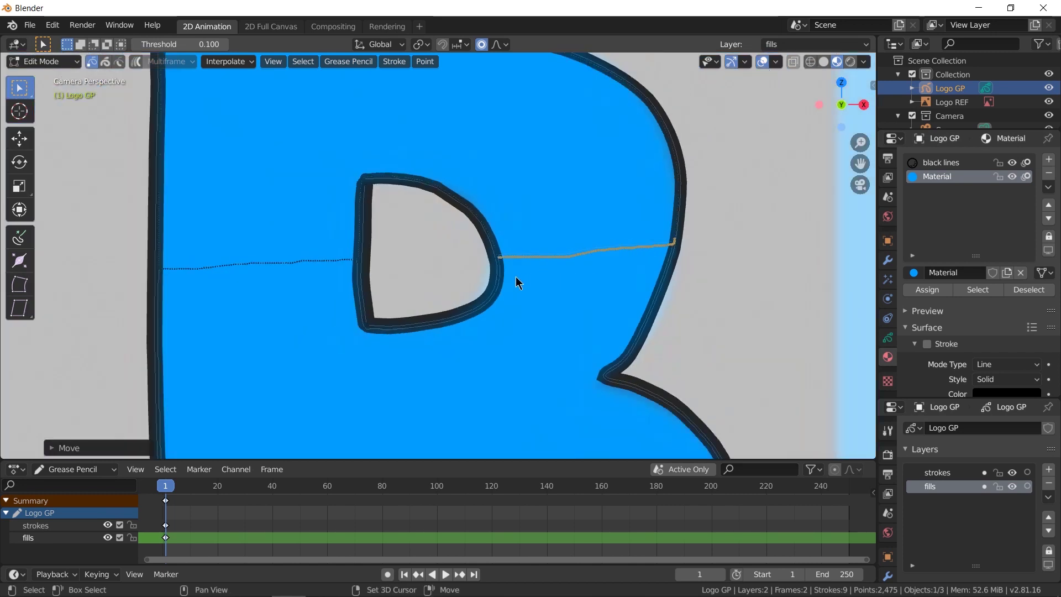
{"action": "middle_click_drag", "start_coordinate": [516, 279], "coordinate": [675, 220], "text": "shift"}
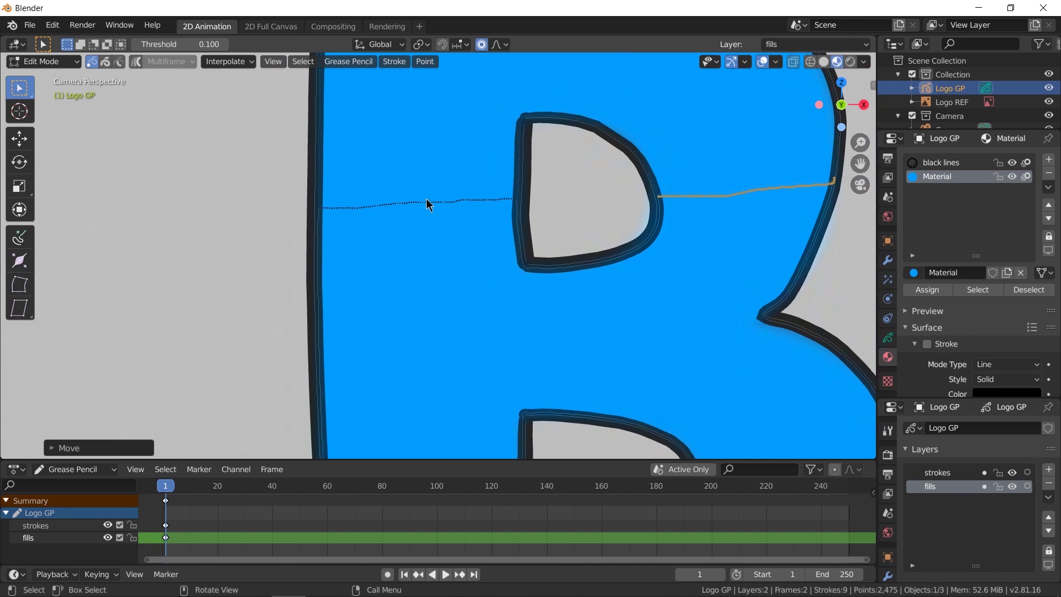
{"action": "key", "text": "alt+a"}
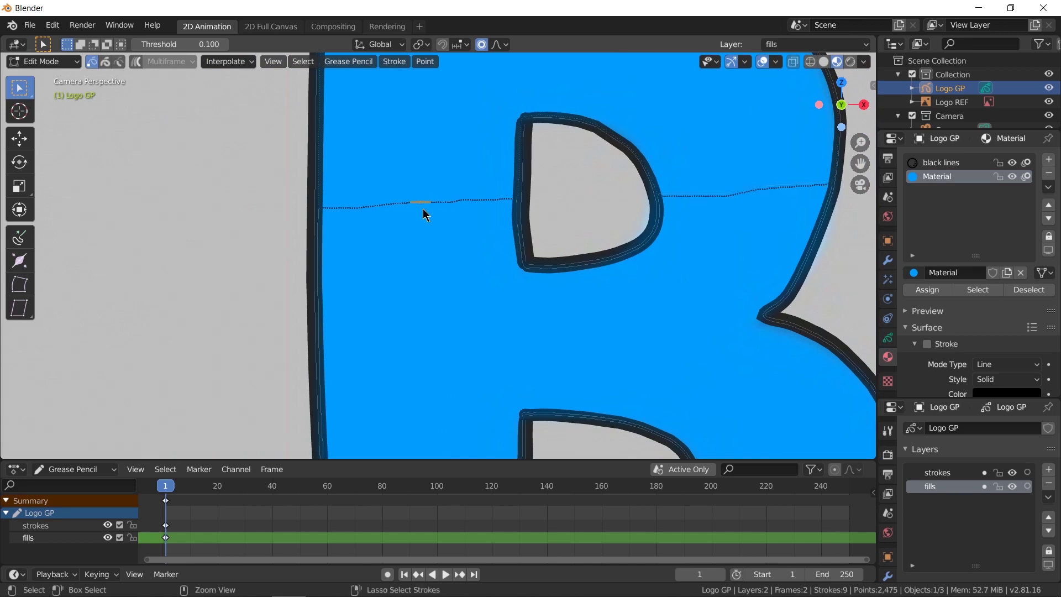
{"action": "key", "text": "ctrl+KP_Add"}
{"action": "key", "text": "ctrl+KP_Add"}
{"action": "key", "text": "ctrl+KP_Add"}
{"action": "key", "text": "ctrl+KP_Add"}
{"action": "key", "text": "ctrl+KP_Add"}
{"action": "key", "text": "ctrl+KP_Add"}
{"action": "key", "text": "ctrl+KP_Add"}
{"action": "key", "text": "ctrl+KP_Add"}
{"action": "key", "text": "ctrl+KP_Add"}
{"action": "key", "text": "ctrl+KP_Add"}
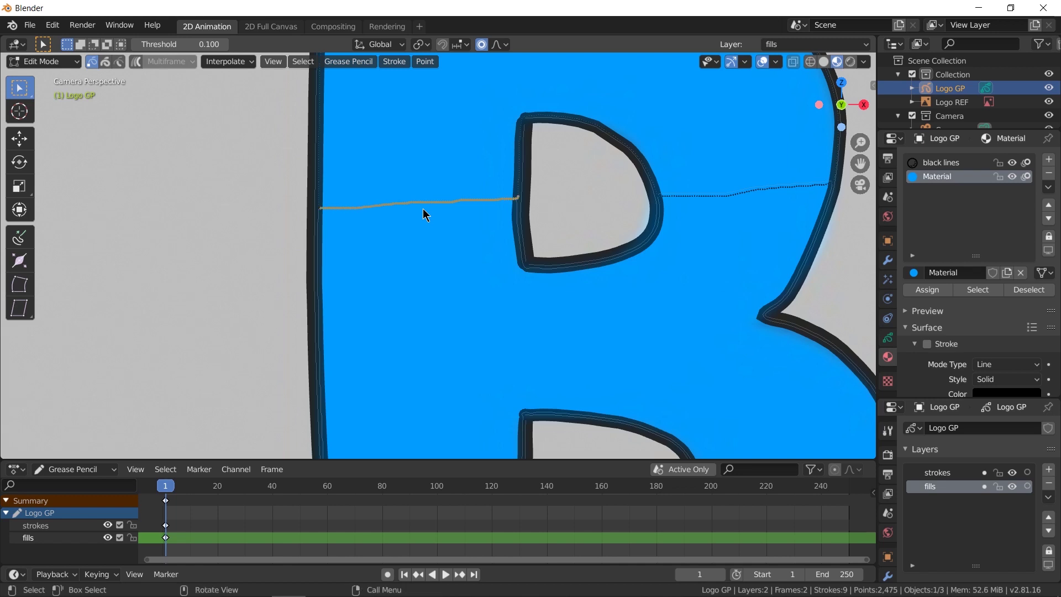
{"action": "key", "text": "g"}
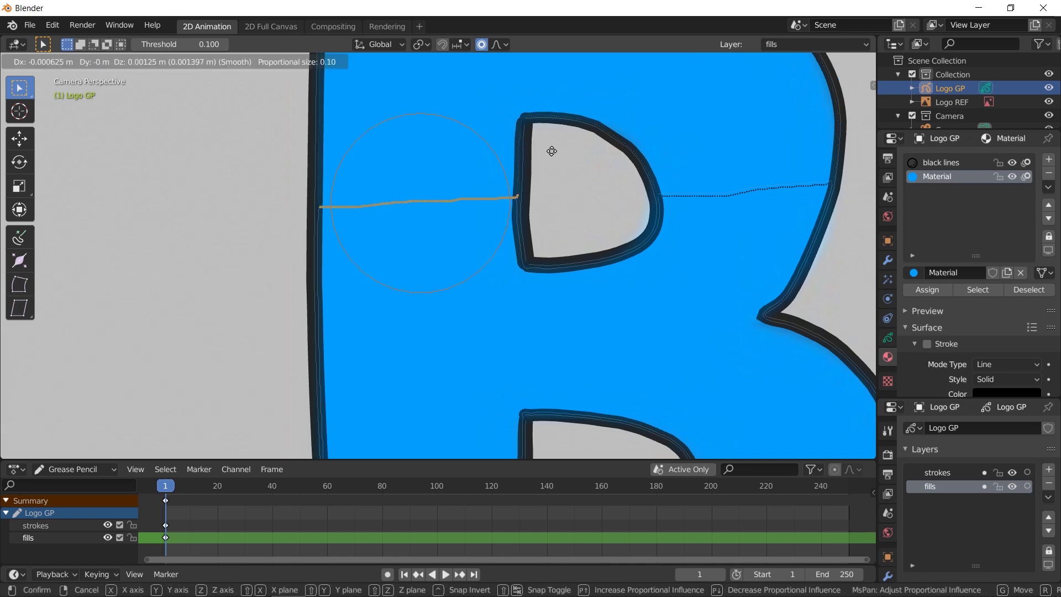
{"action": "left_click", "coordinate": [547, 160]}
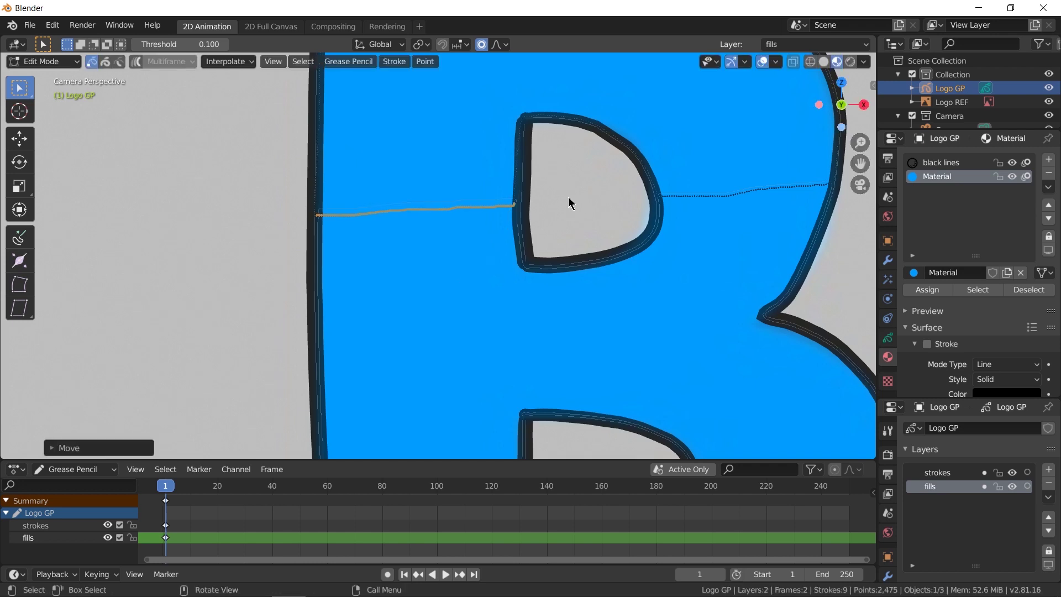
Return to Object Mode and check the filled B with the Logo REF image temporarily hidden
{"action": "middle_click_drag", "start_coordinate": [662, 325], "coordinate": [566, 126], "text": "shift"}
{"action": "scroll", "coordinate": [641, 260], "scroll_direction": "down", "scroll_amount": 4}
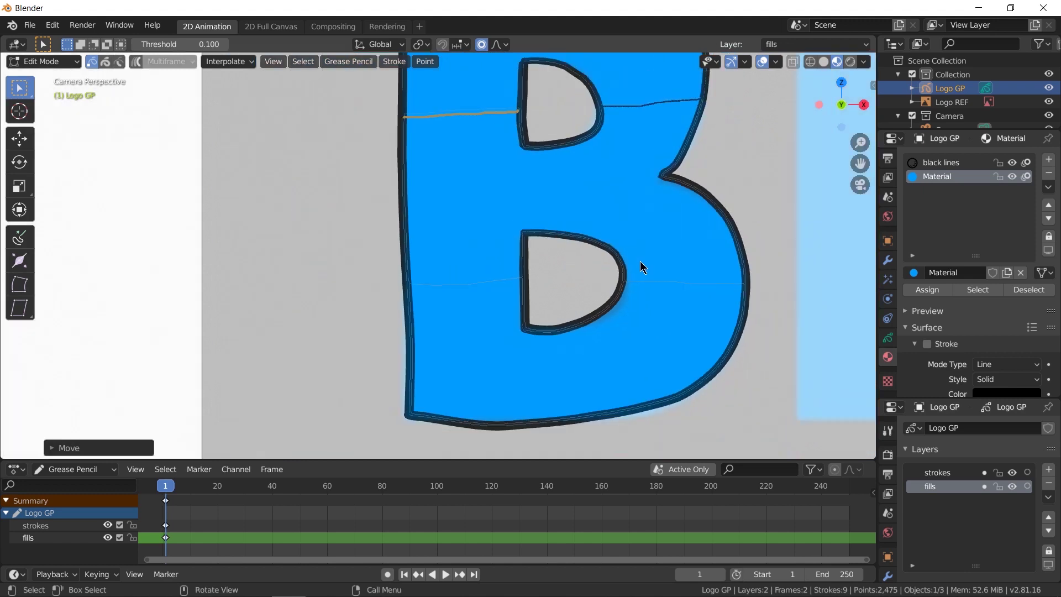
{"action": "scroll", "coordinate": [641, 261], "scroll_direction": "down", "scroll_amount": 3}
{"action": "key", "text": "ctrl+Tab"}
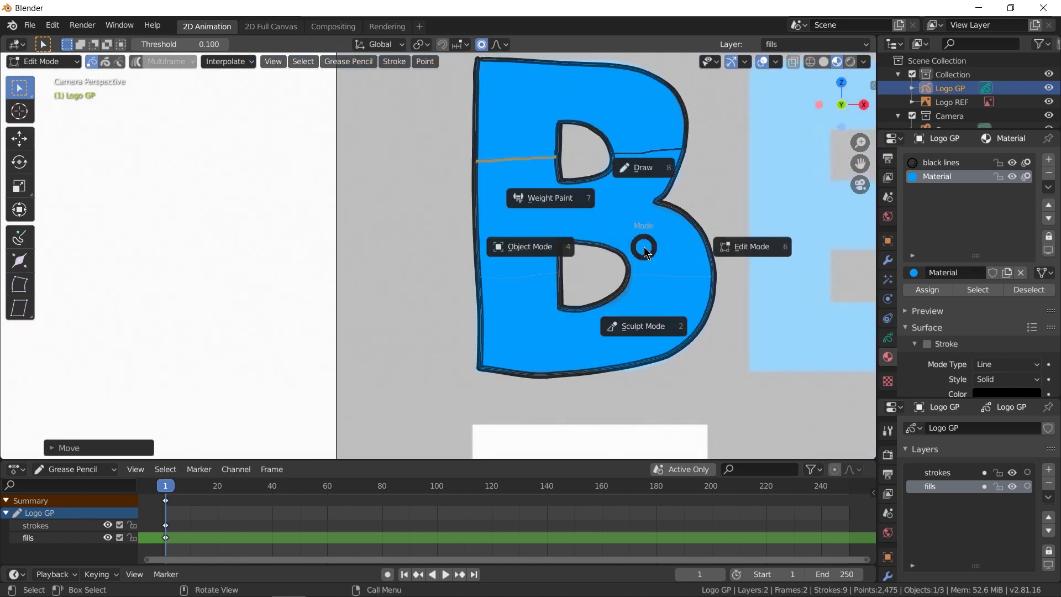
{"action": "left_click", "coordinate": [551, 257]}
{"action": "middle_click_drag", "start_coordinate": [633, 252], "coordinate": [542, 309], "text": "shift"}
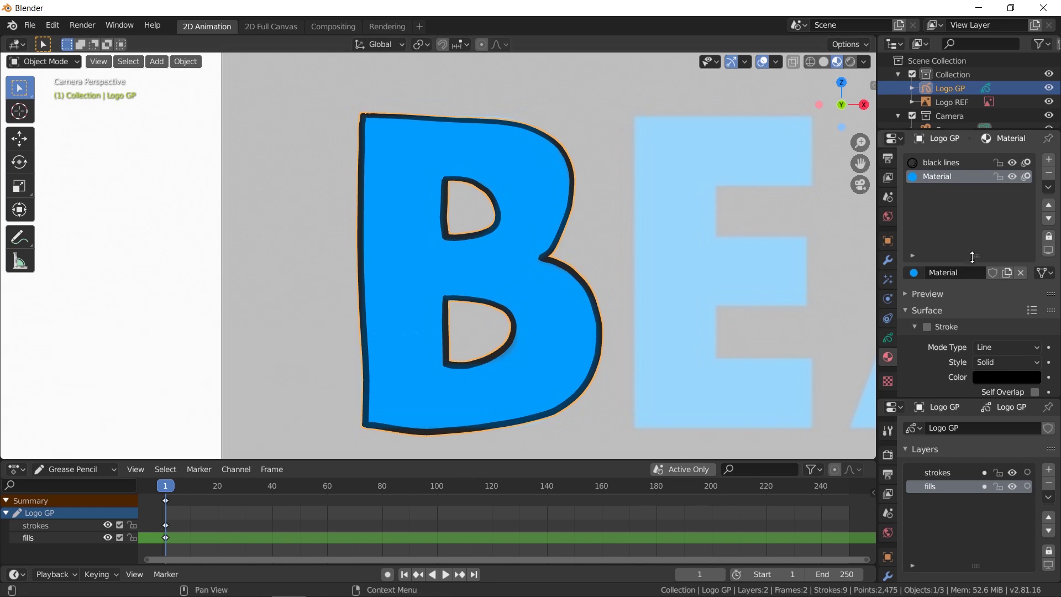
{"action": "left_click", "coordinate": [1049, 103]}
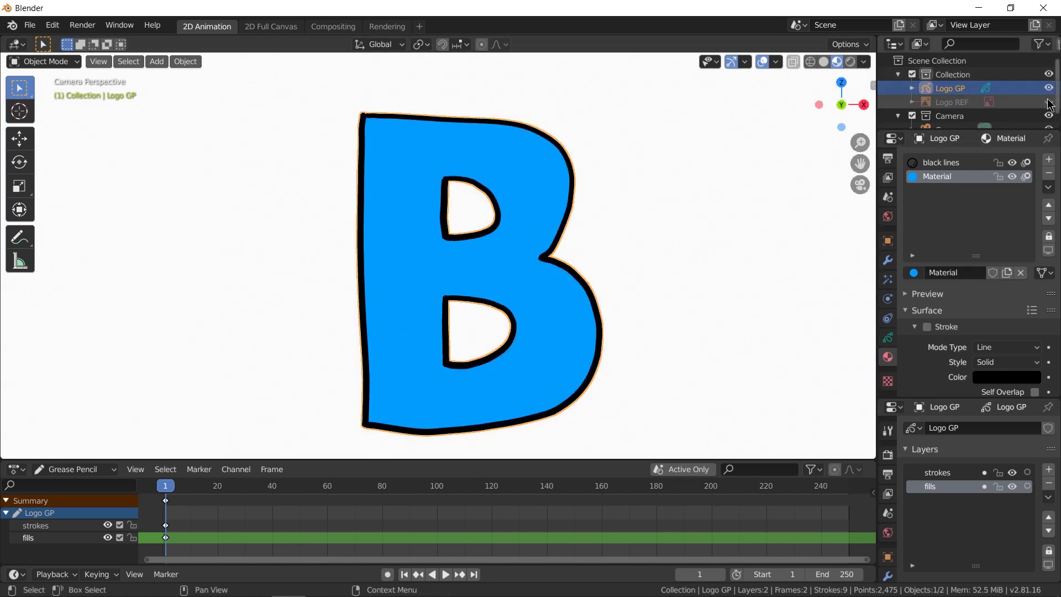
{"action": "left_click", "coordinate": [1049, 102]}
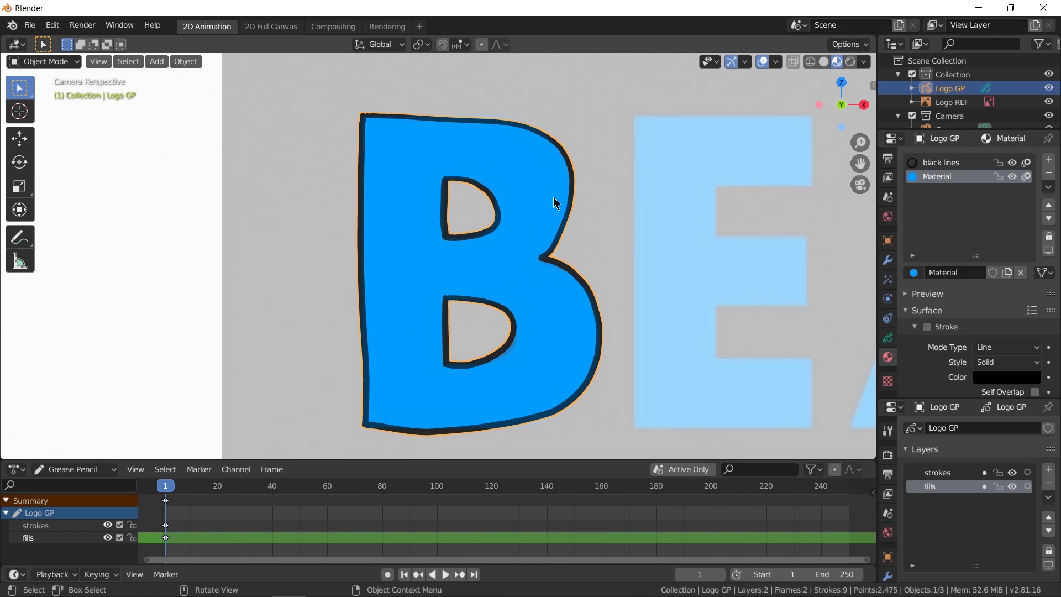
Lock the fills layer, and adjust the thickness of all the B's outline strokes in Edit Mode with Shrink/Fatten
{"action": "left_click", "coordinate": [1000, 486]}
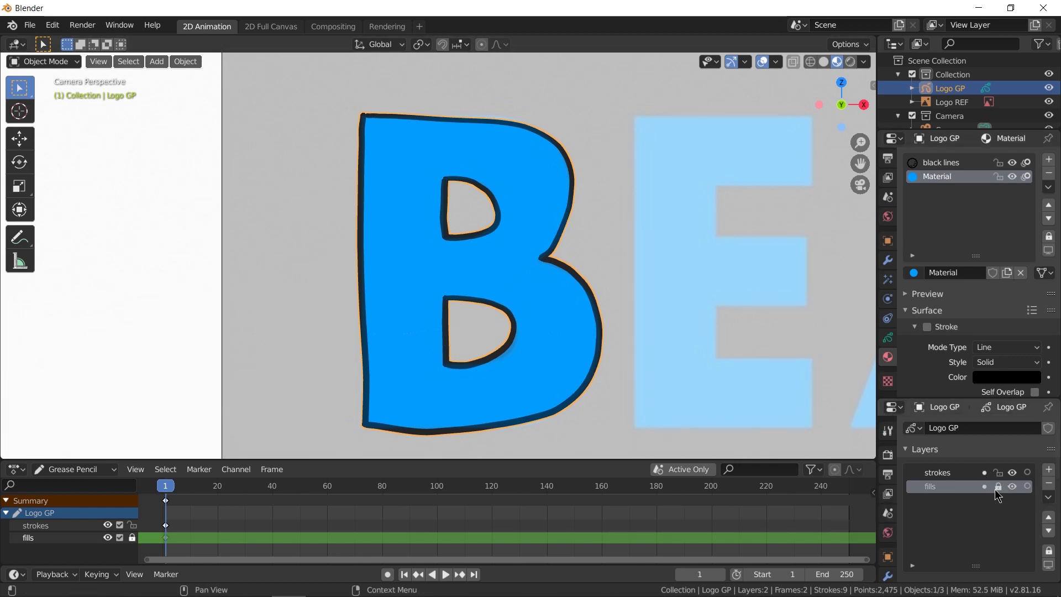
{"action": "key", "text": "ctrl+Tab"}
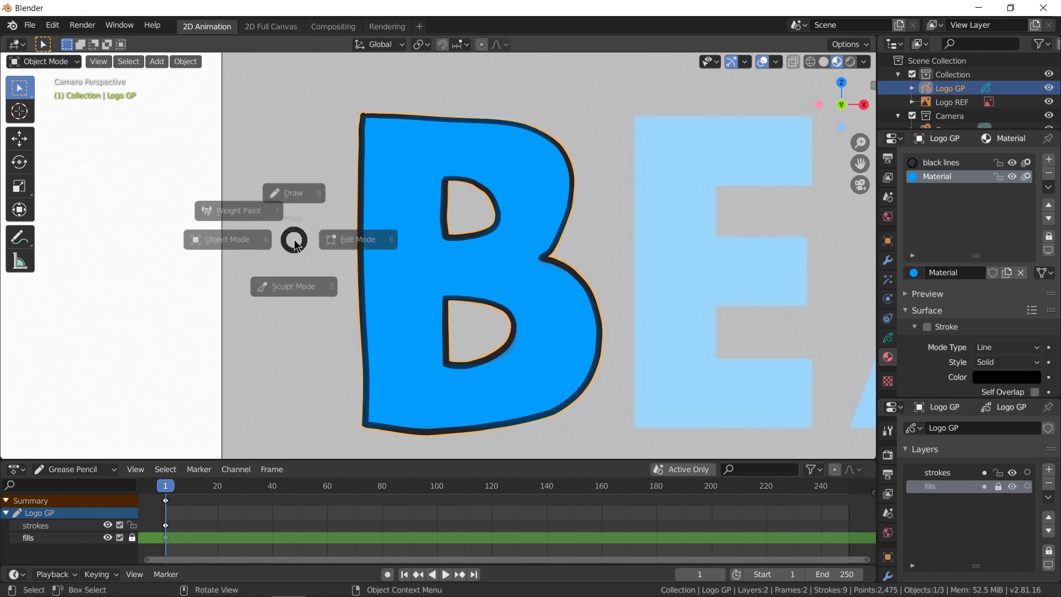
{"action": "left_click", "coordinate": [415, 266]}
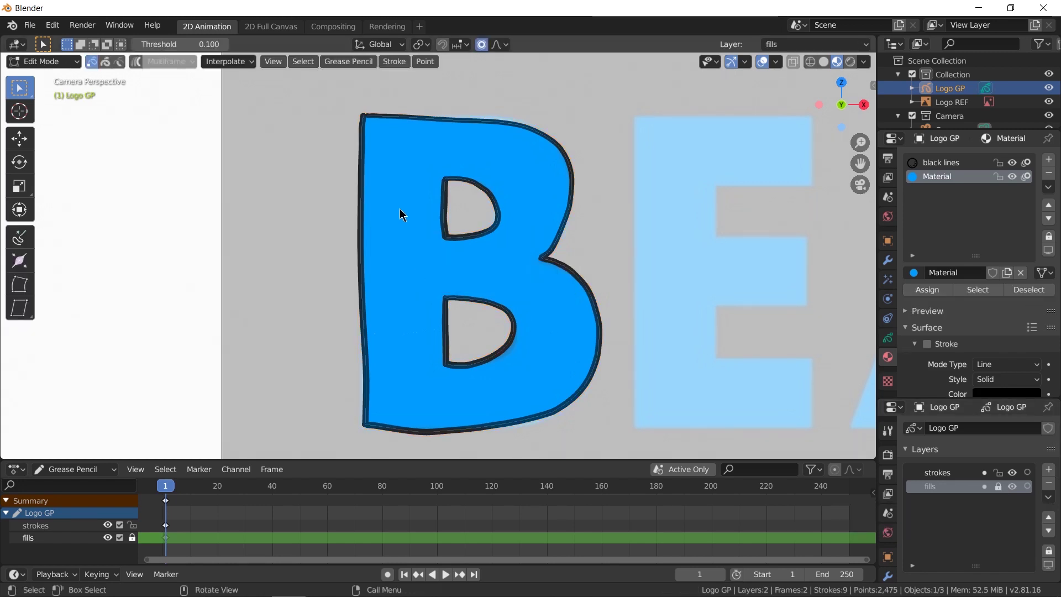
{"action": "key", "text": "a"}
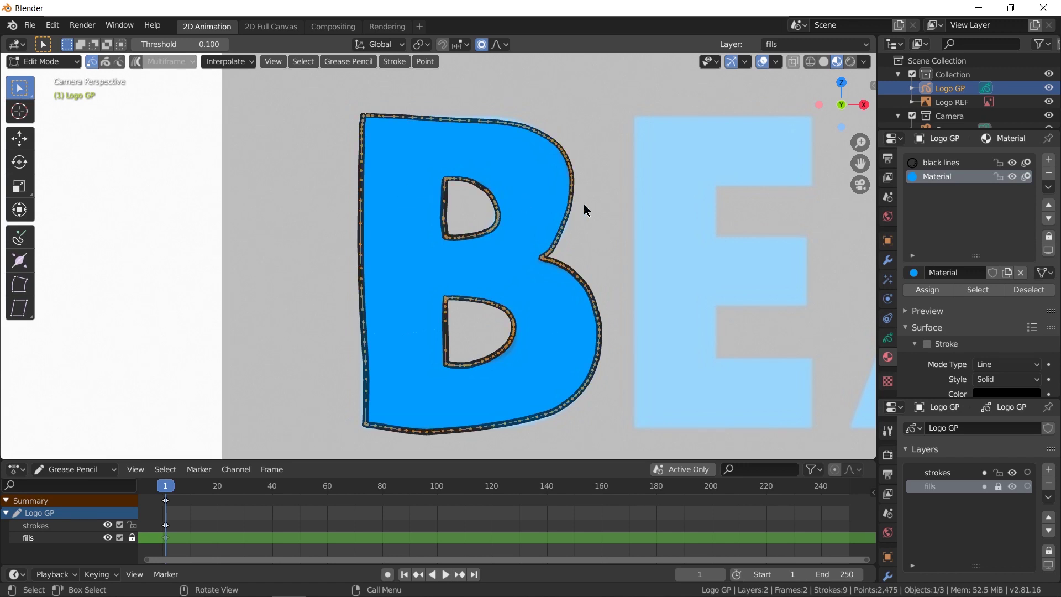
{"action": "key", "text": "alt+s"}
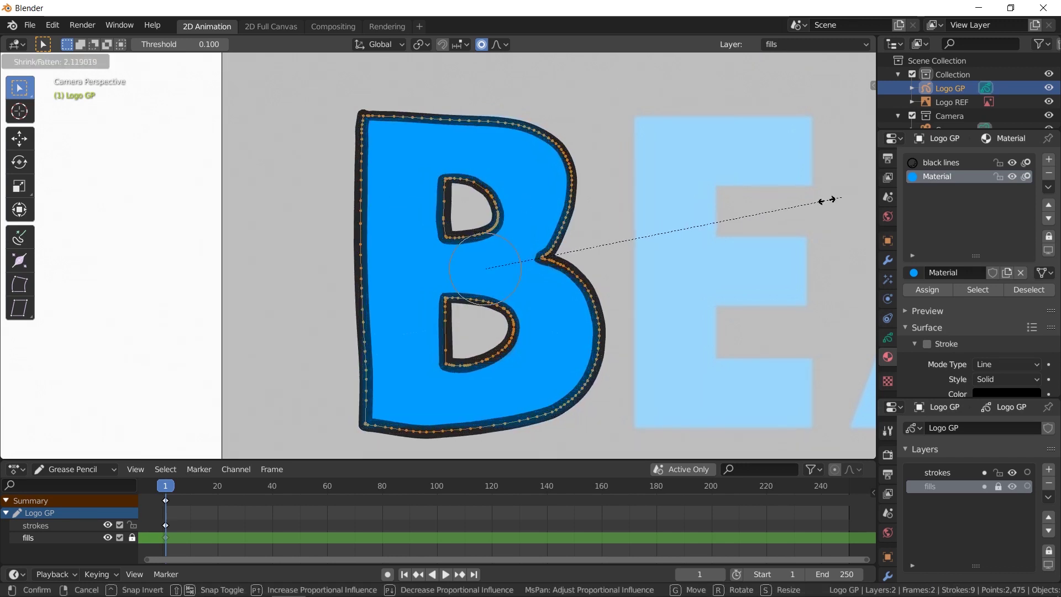
{"action": "left_click", "coordinate": [641, 249]}
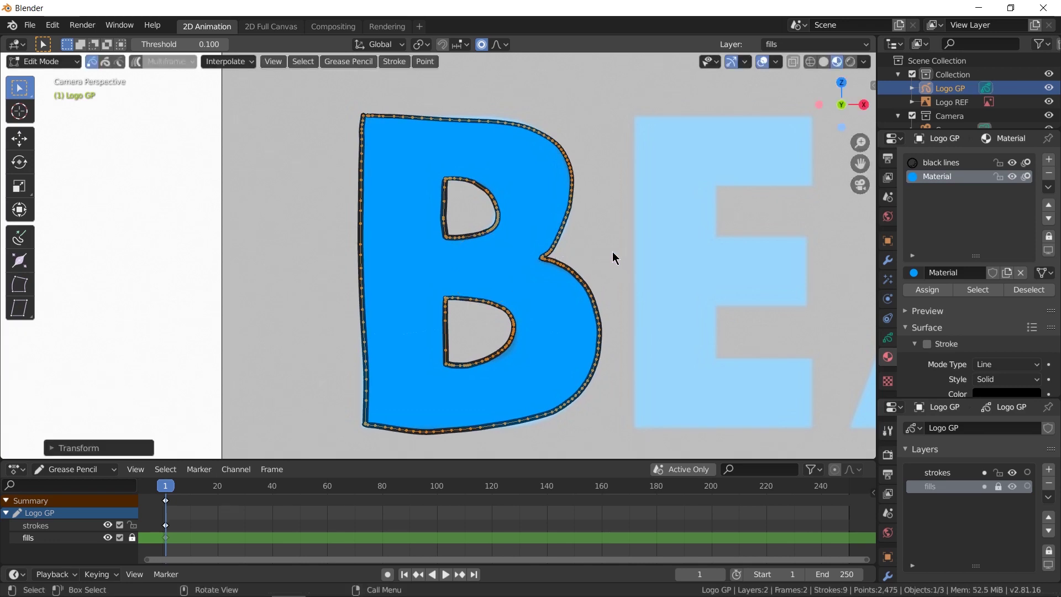
Try to thicken the B's left outline in Sculpt Mode with the Thickness brush, and undo the stroke
{"action": "key", "text": "ctrl+Tab"}
{"action": "left_click", "coordinate": [606, 335]}
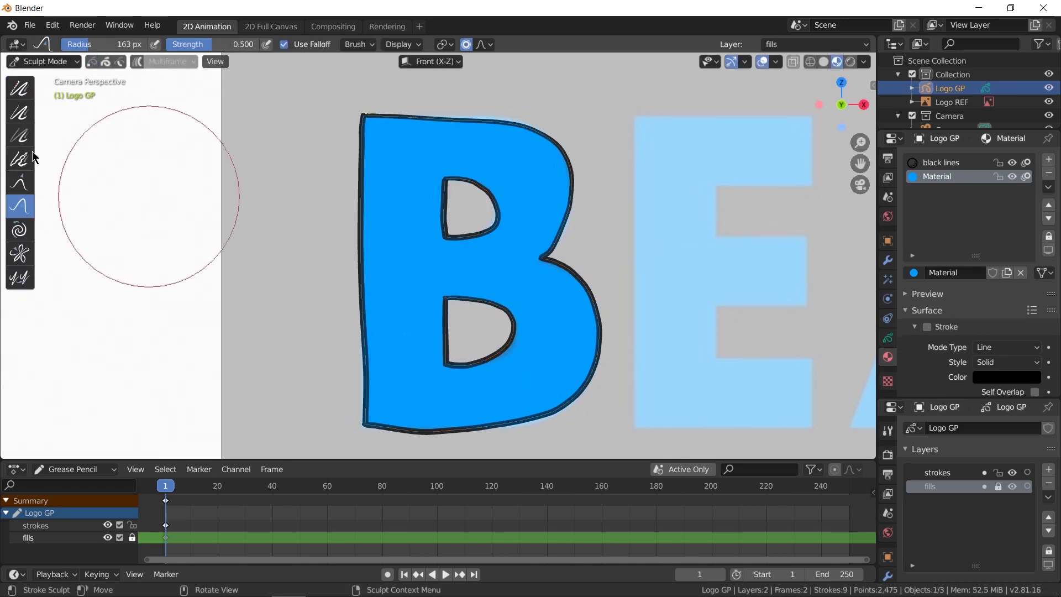
{"action": "left_click", "coordinate": [20, 114]}
{"action": "mouse_move", "coordinate": [365, 145]}
{"action": "left_mouse_down"}
{"action": "mouse_move", "coordinate": [357, 138]}
{"action": "mouse_move", "coordinate": [367, 325]}
{"action": "left_mouse_up"}
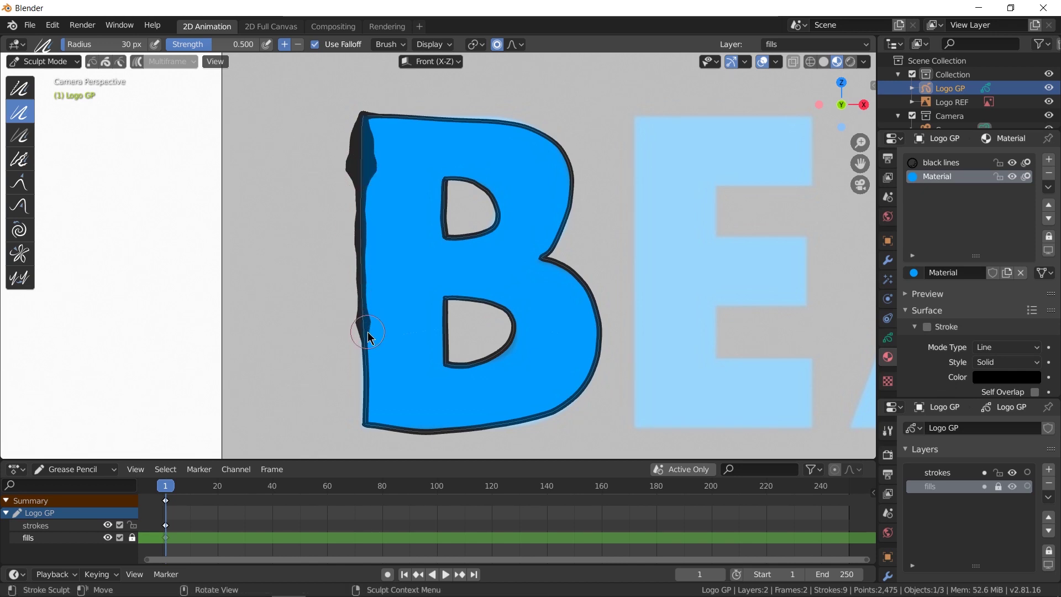
{"action": "key", "text": "ctrl+z"}
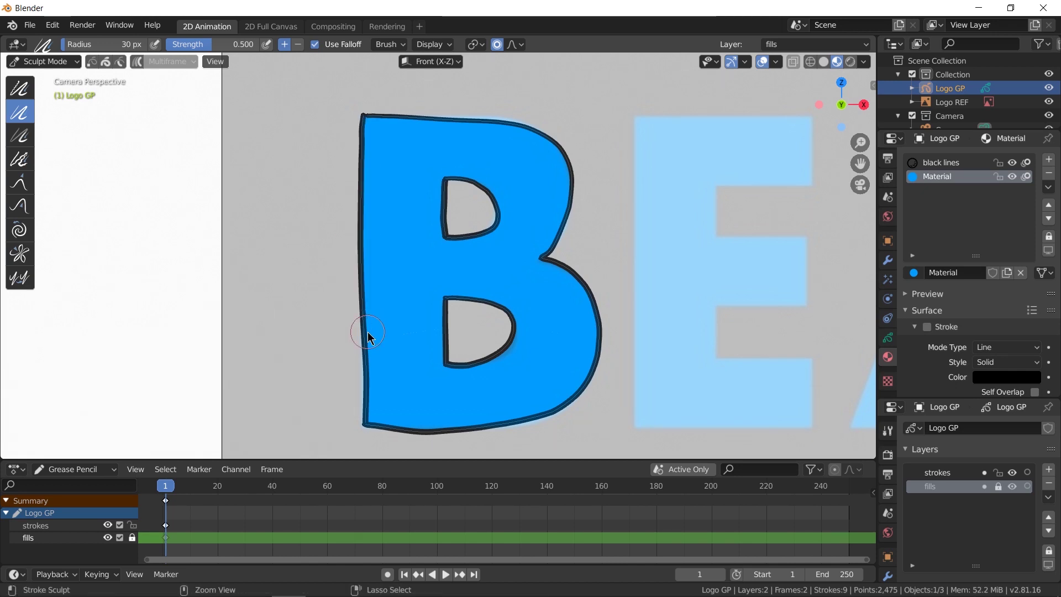
{"action": "scroll", "coordinate": [400, 271], "scroll_direction": "down", "scroll_amount": 6}
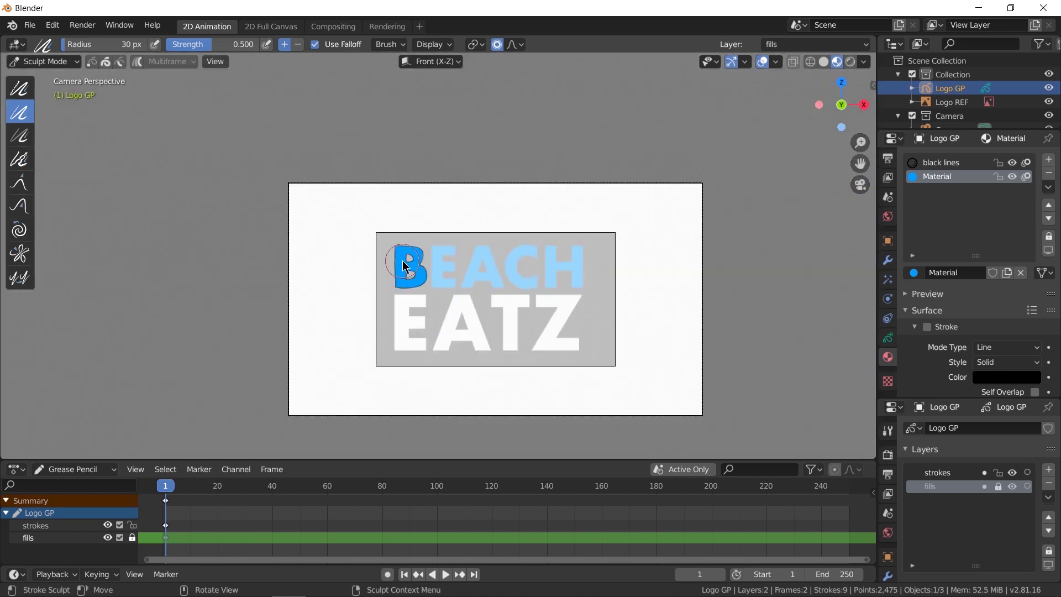
{"action": "scroll", "coordinate": [404, 262], "scroll_direction": "up", "scroll_amount": 10}
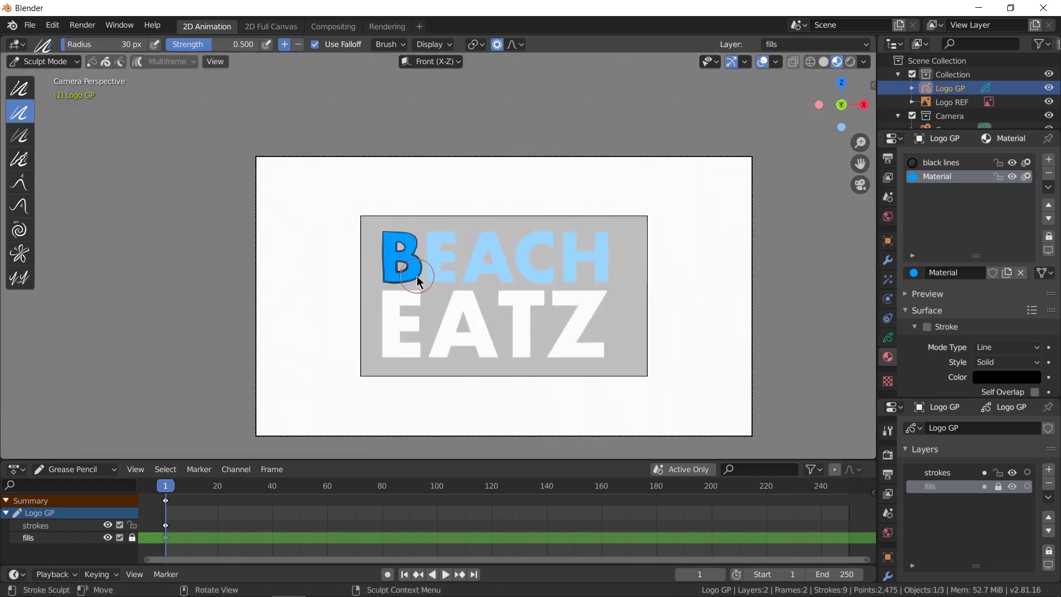
{"action": "middle_click_drag", "start_coordinate": [408, 191], "coordinate": [449, 284], "text": "shift"}
{"action": "key", "text": "ctrl+z"}
{"action": "key", "text": "ctrl+z"}
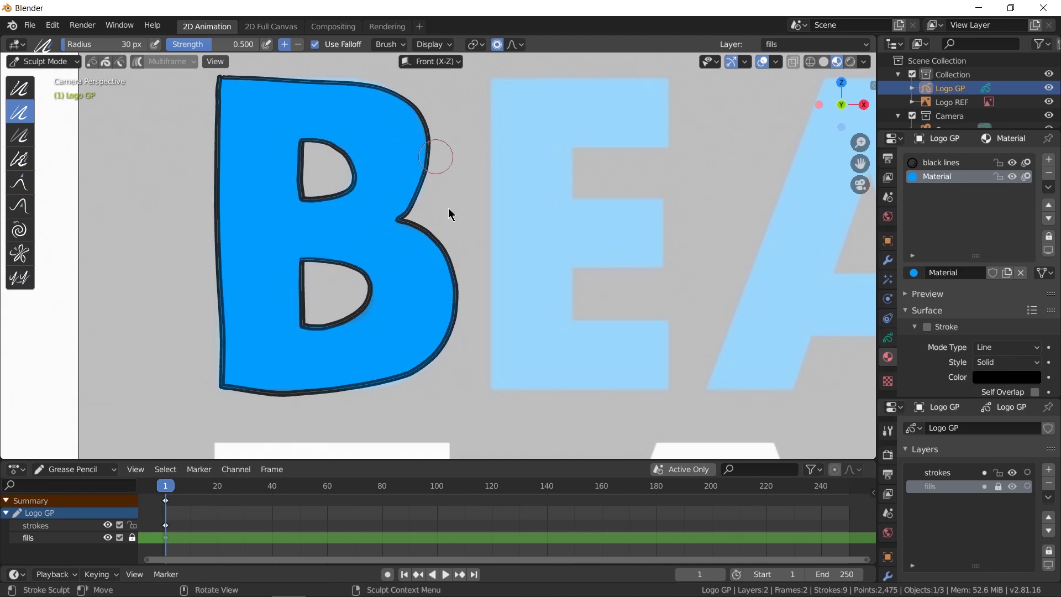
Return to Object Mode and unlock the fills layer
{"action": "key", "text": "ctrl+Tab"}
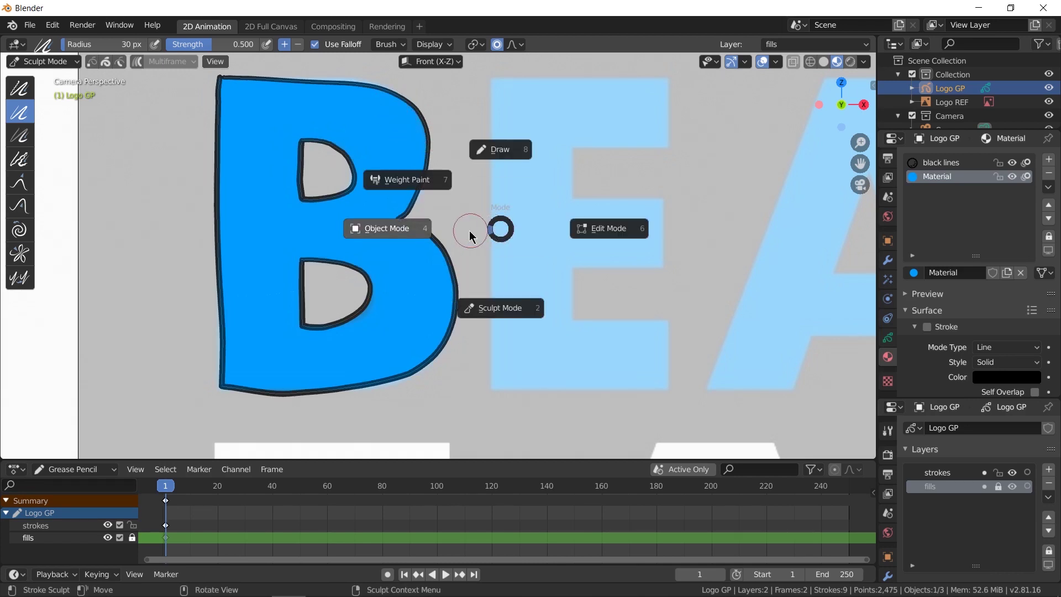
{"action": "left_click", "coordinate": [428, 243]}
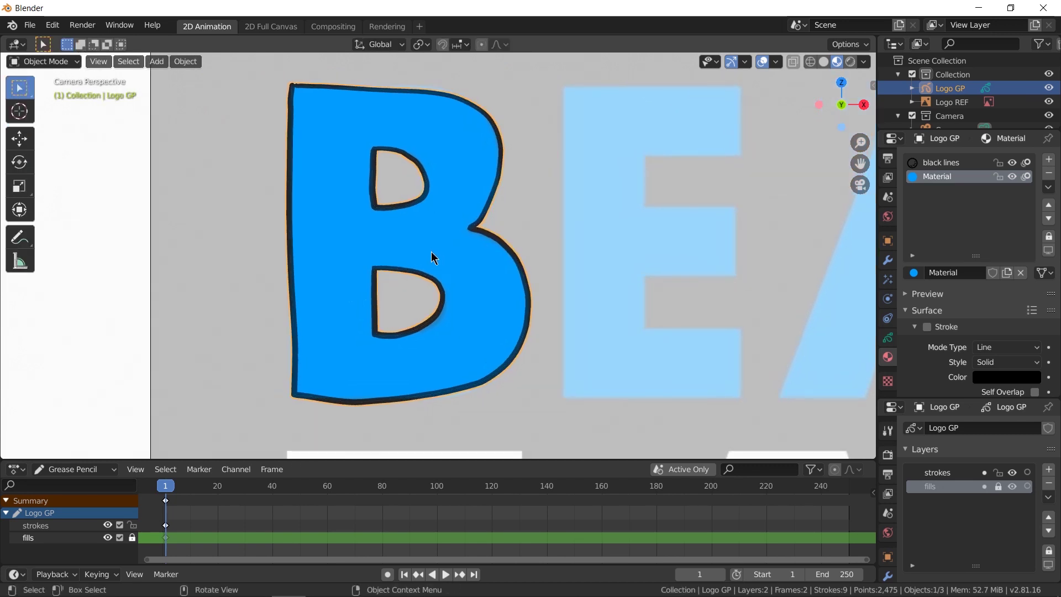
{"action": "left_click", "coordinate": [166, 507]}
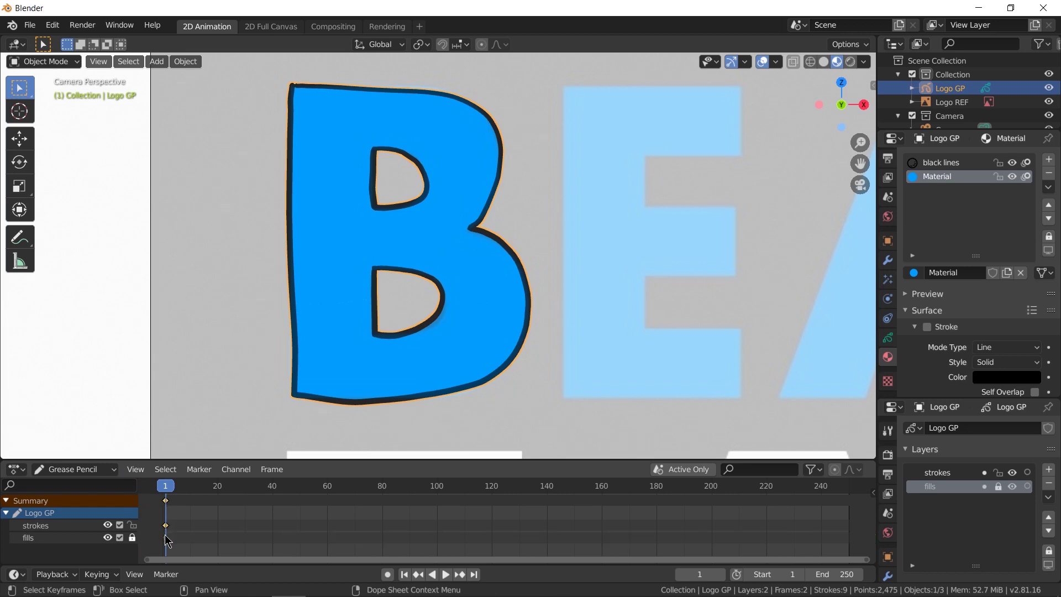
{"action": "left_click", "coordinate": [165, 537]}
{"action": "left_click", "coordinate": [999, 486]}
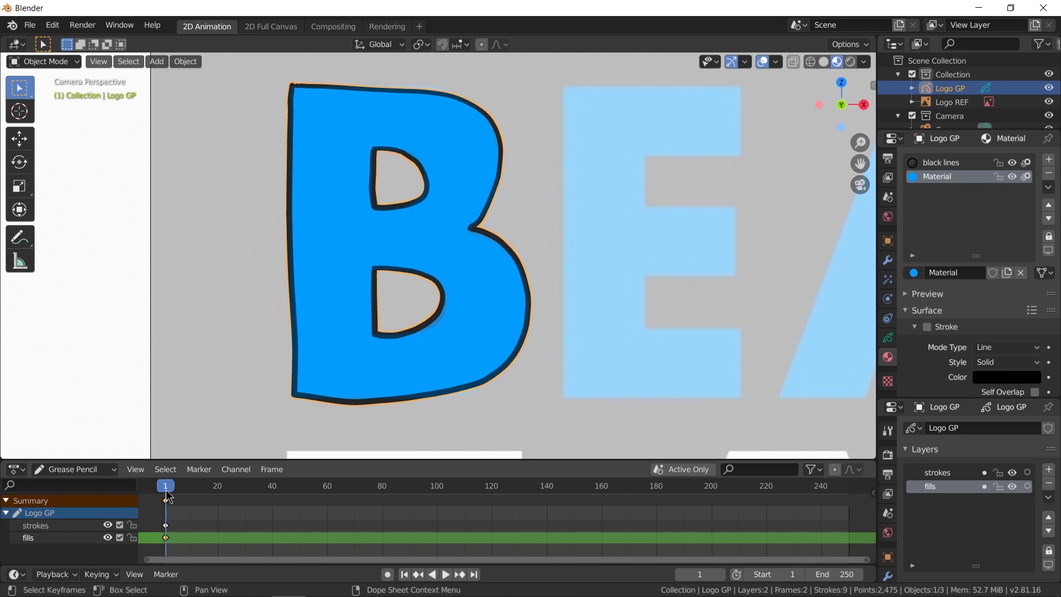
Keep the scene's start frame at 1 and set the current frame to 3
{"action": "left_click", "coordinate": [801, 575]}
{"action": "left_click", "coordinate": [800, 576]}
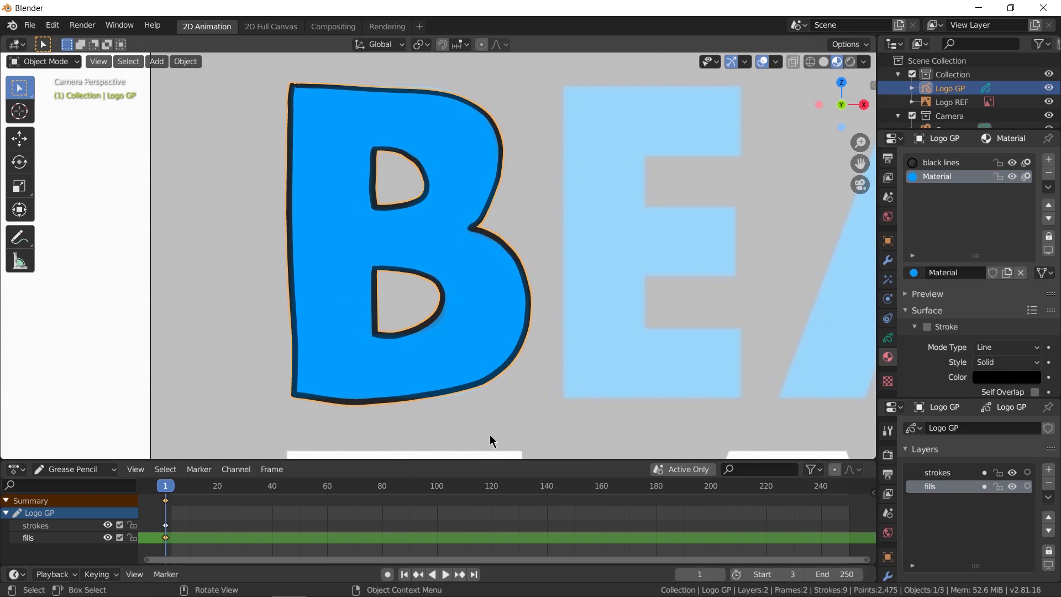
{"action": "left_click", "coordinate": [748, 576]}
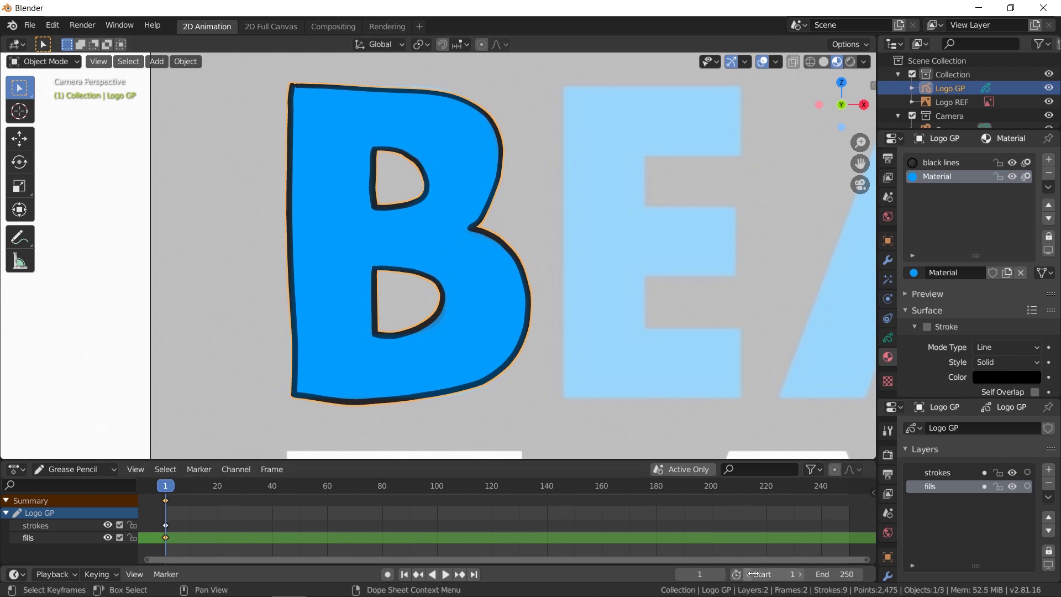
{"action": "left_click", "coordinate": [721, 574]}
{"action": "left_click", "coordinate": [720, 574]}
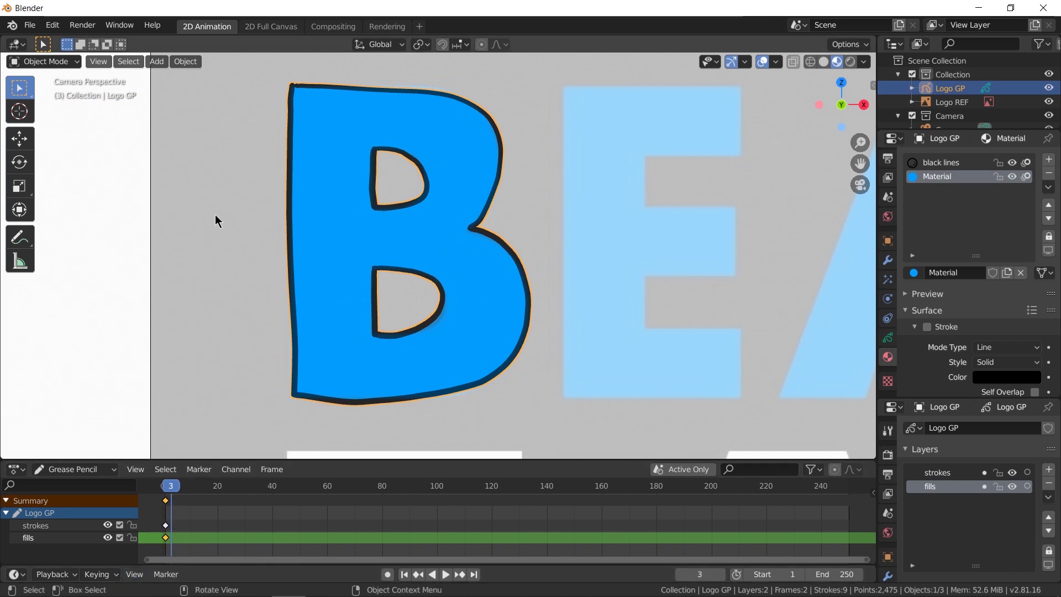
Try drawing a blue test stroke beside the B on the fills layer at frame 3, and undo it
{"action": "key", "text": "ctrl+Tab"}
{"action": "left_click", "coordinate": [227, 123]}
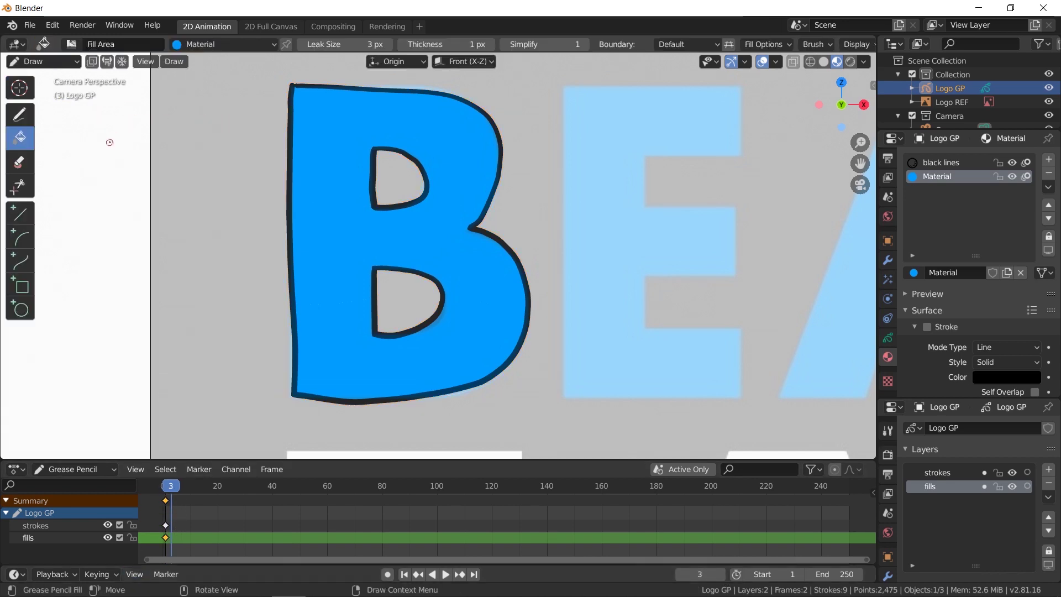
{"action": "left_click", "coordinate": [19, 114]}
{"action": "left_click_drag", "start_coordinate": [80, 147], "coordinate": [101, 239]}
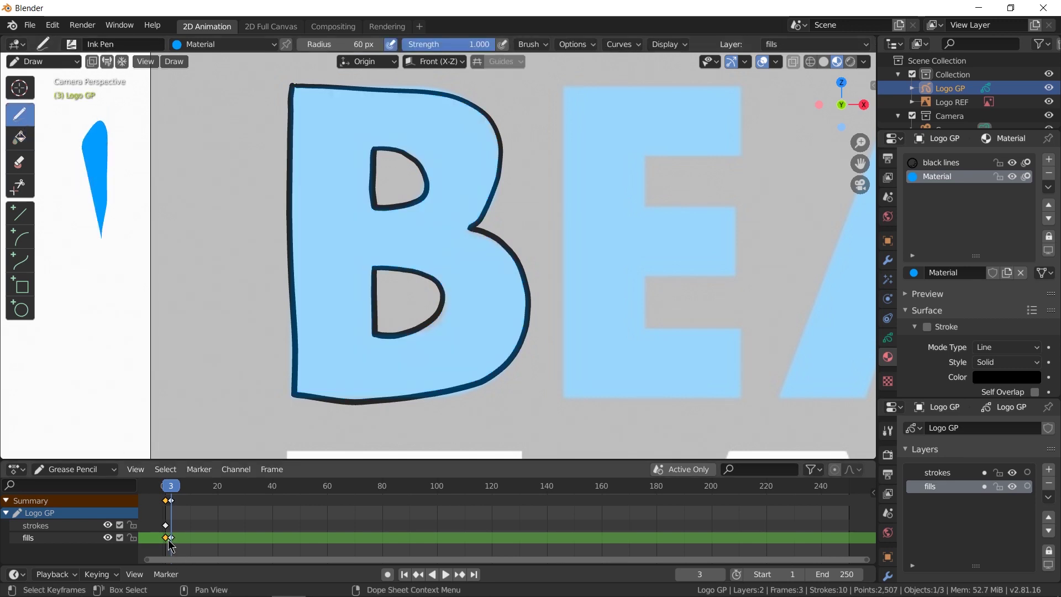
{"action": "scroll", "coordinate": [172, 540], "scroll_direction": "up", "scroll_amount": 15}
{"action": "middle_click_drag", "start_coordinate": [173, 540], "coordinate": [244, 539]}
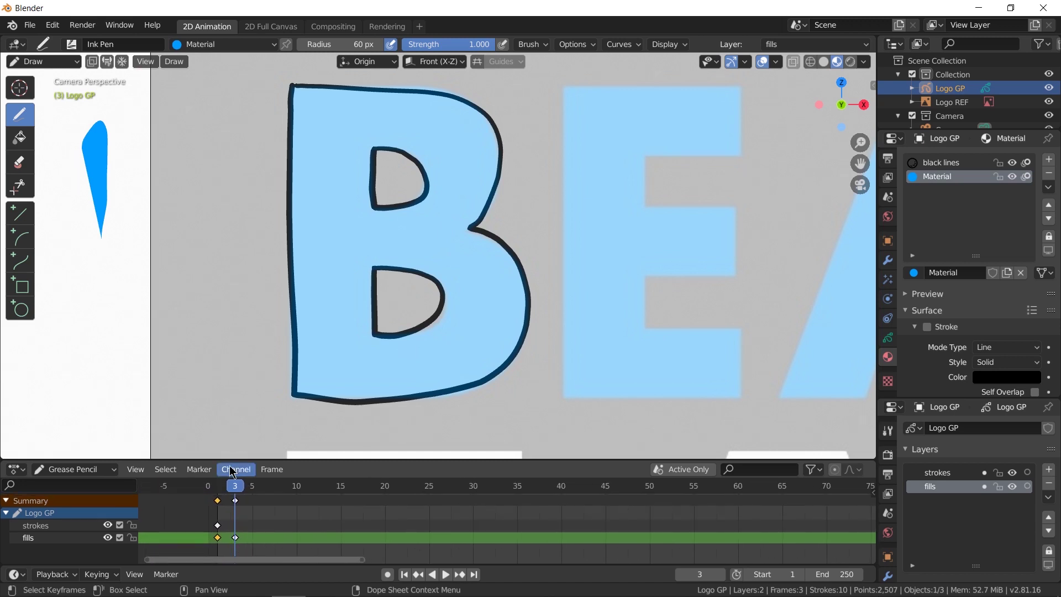
{"action": "key", "text": "ctrl+z"}
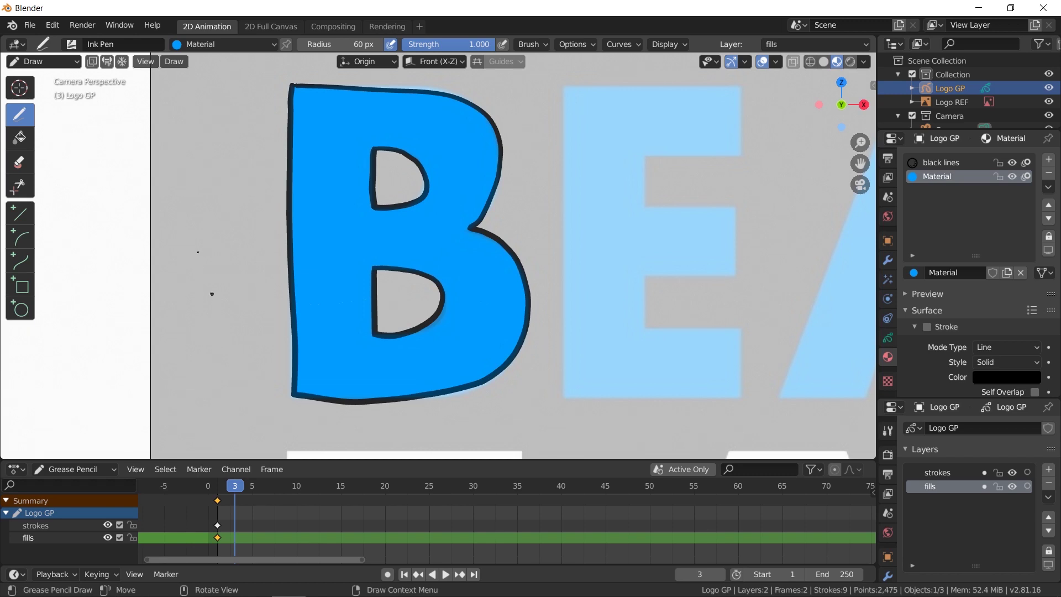
Try redrawing the B's left edge at frame 3 on the strokes layer with the black lines material, and undo it
{"action": "key", "text": "ctrl+Tab"}
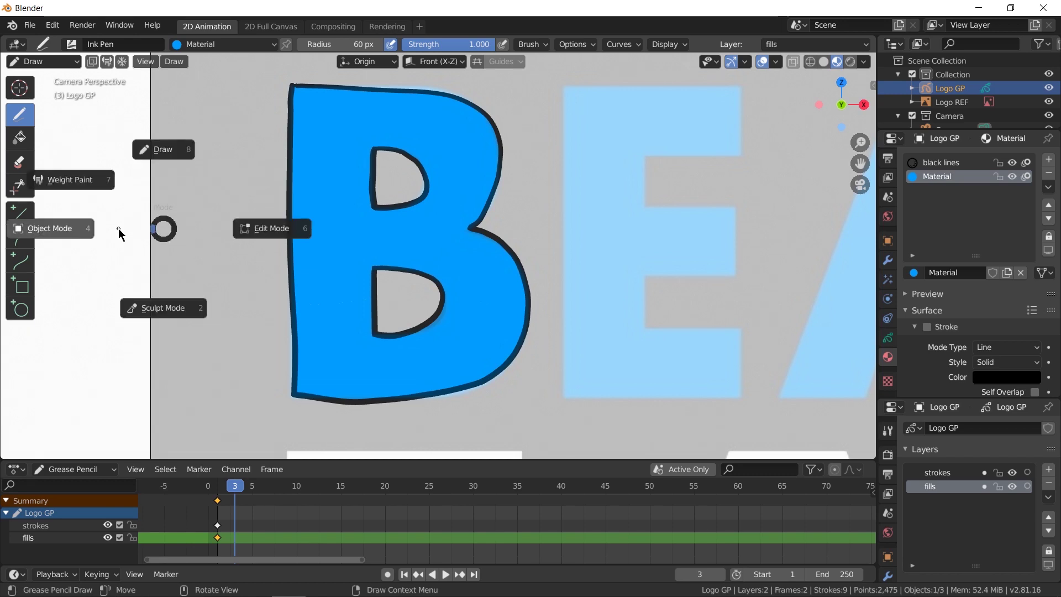
{"action": "left_click", "coordinate": [181, 152]}
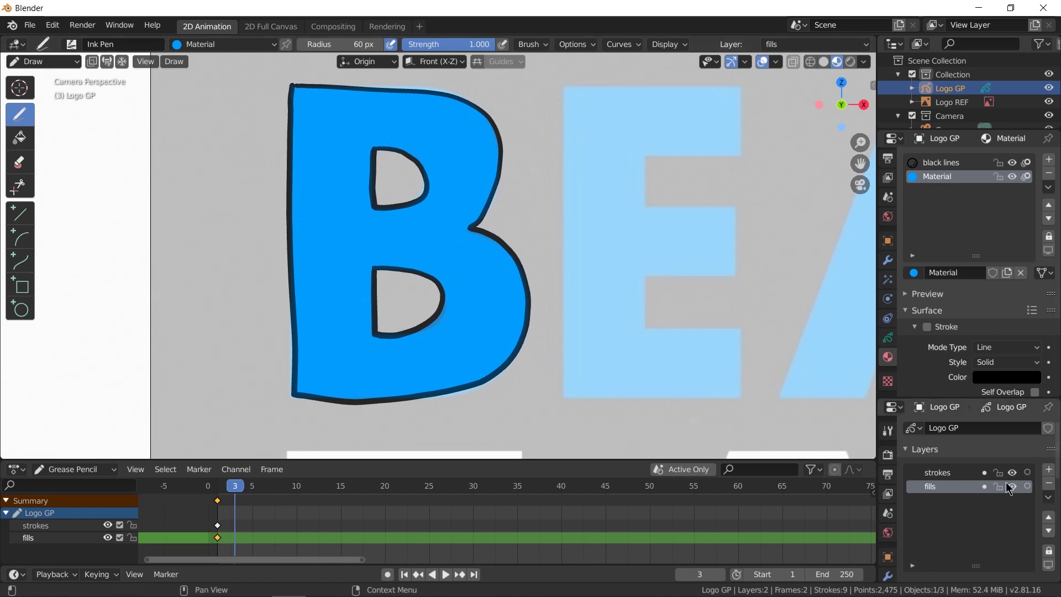
{"action": "left_click", "coordinate": [948, 472]}
{"action": "left_click", "coordinate": [940, 163]}
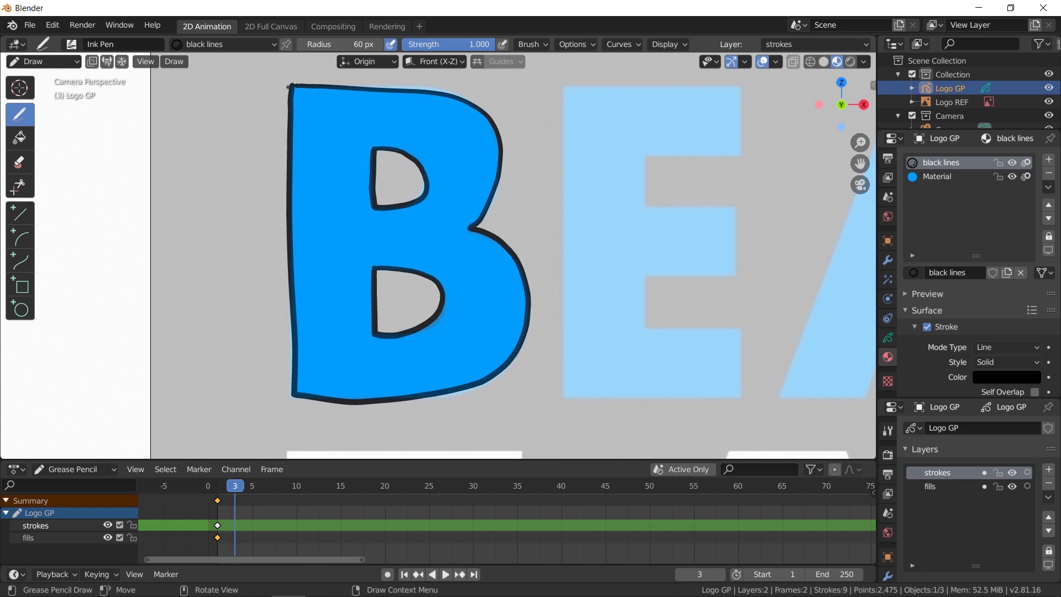
{"action": "left_click_drag", "start_coordinate": [292, 85], "coordinate": [297, 382]}
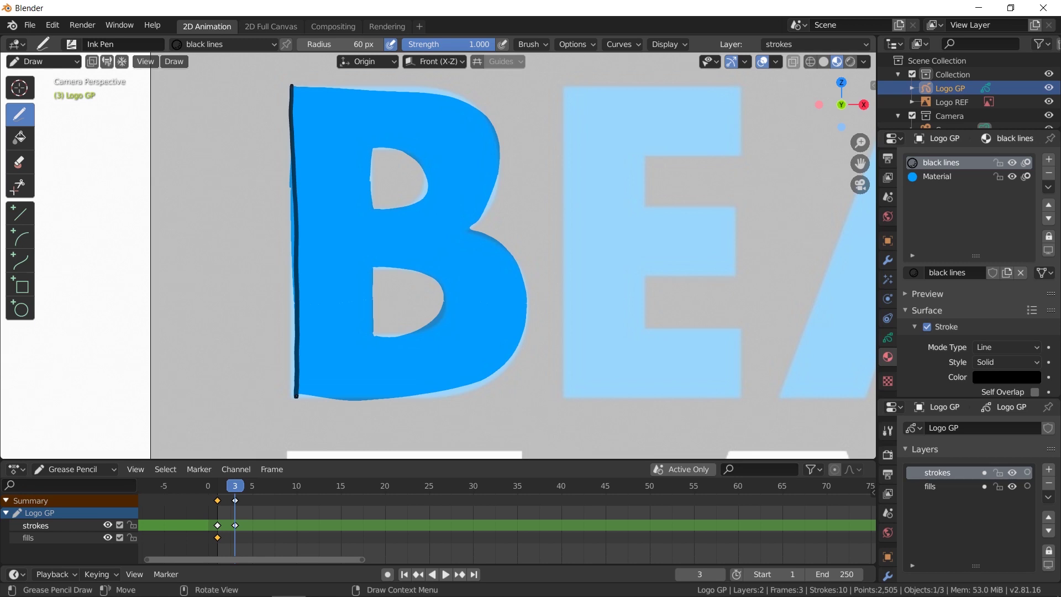
{"action": "left_click", "coordinate": [236, 525]}
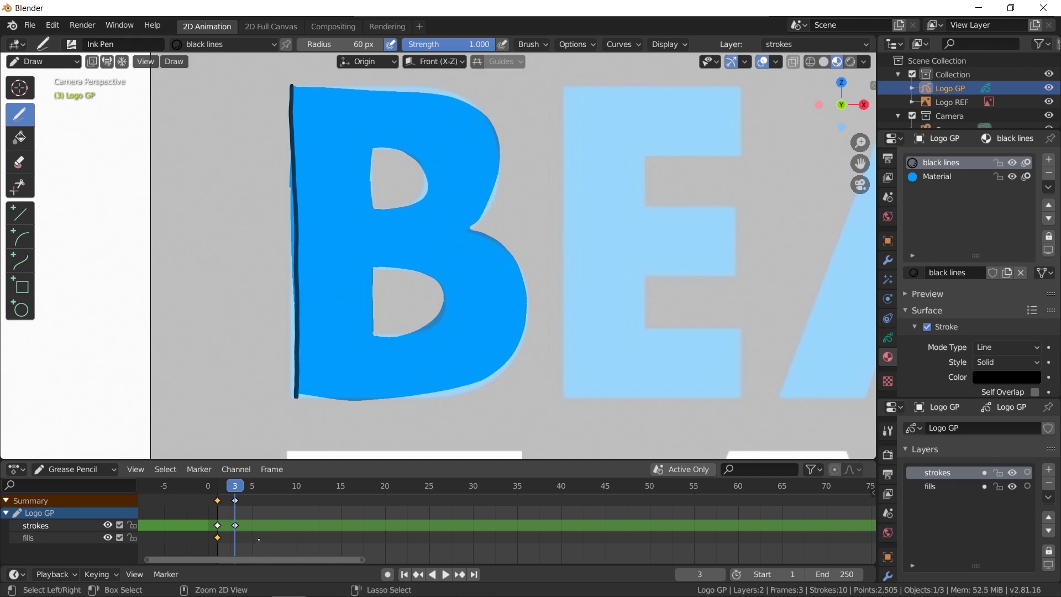
{"action": "key", "text": "ctrl+z"}
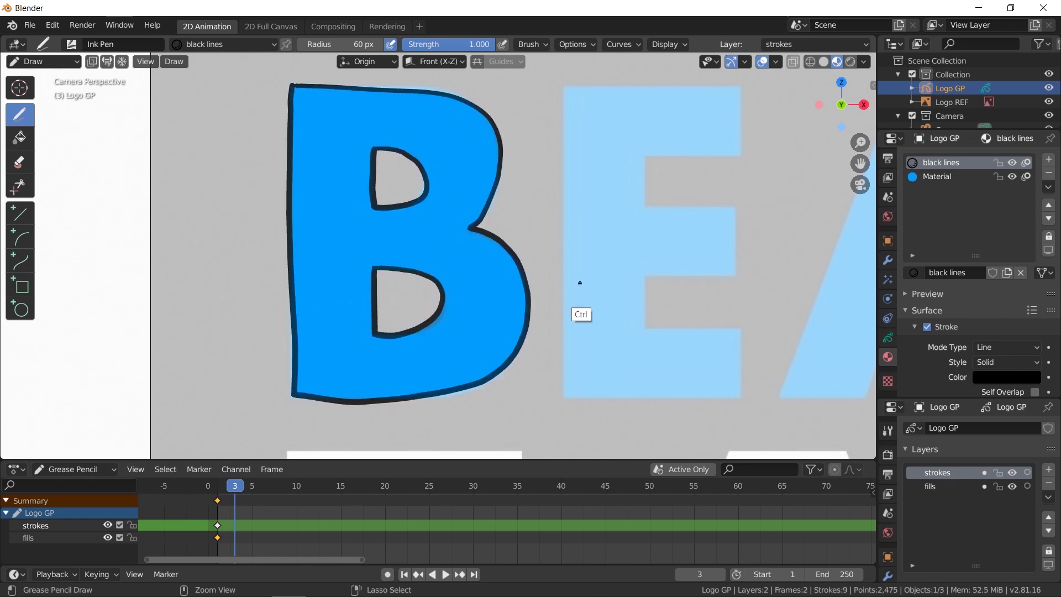
Switch to Sculpt Mode with the Push brush, and set the brush strength to 0.144
{"action": "key", "text": "ctrl+Tab"}
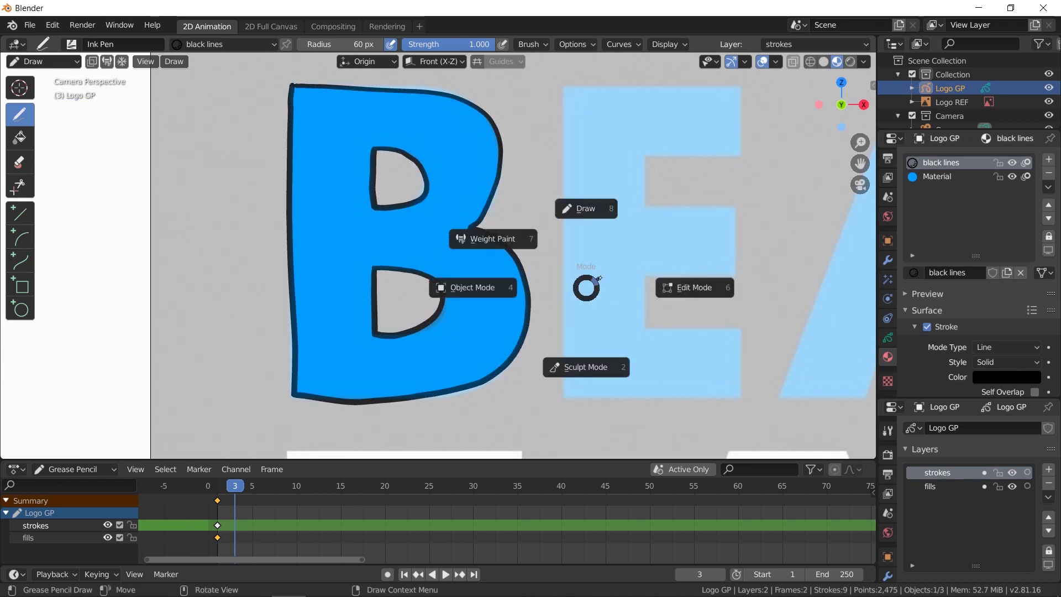
{"action": "left_click", "coordinate": [597, 348]}
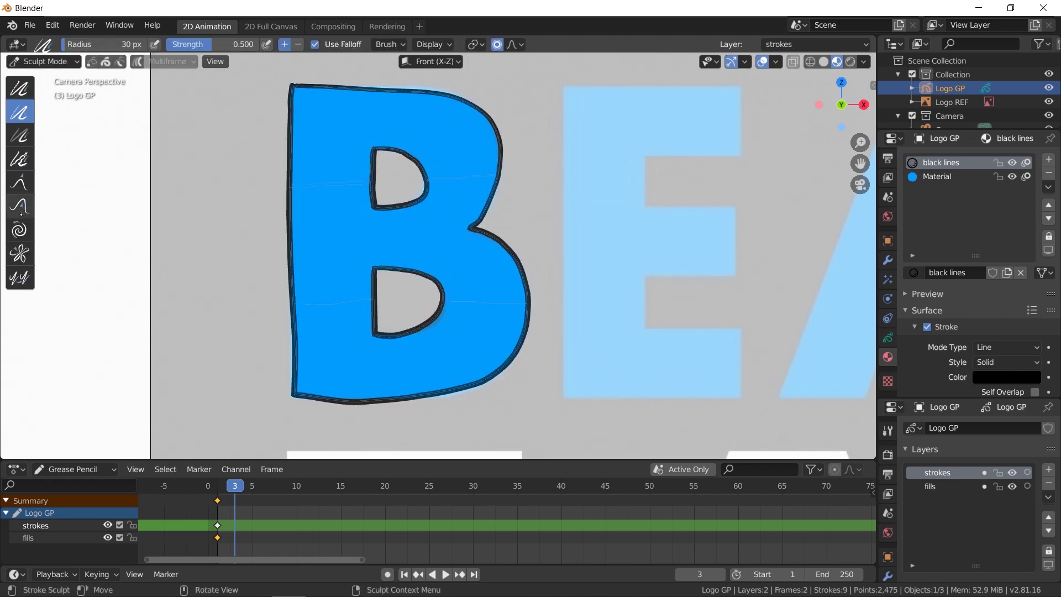
{"action": "left_click", "coordinate": [20, 206]}
{"action": "left_click", "coordinate": [851, 518]}
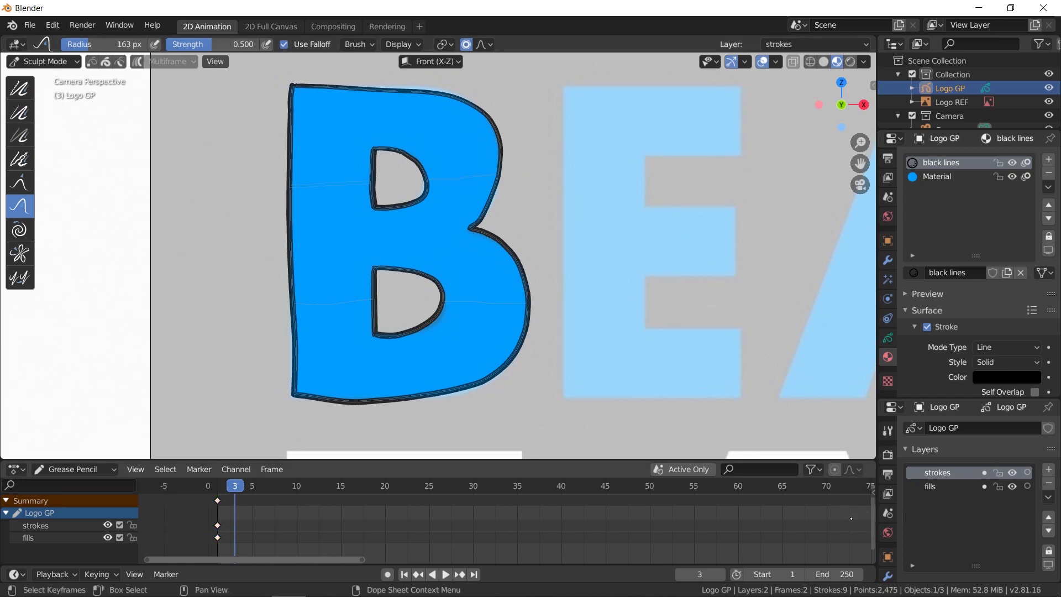
{"action": "key", "text": "shift+f"}
{"action": "left_click", "coordinate": [524, 212]}
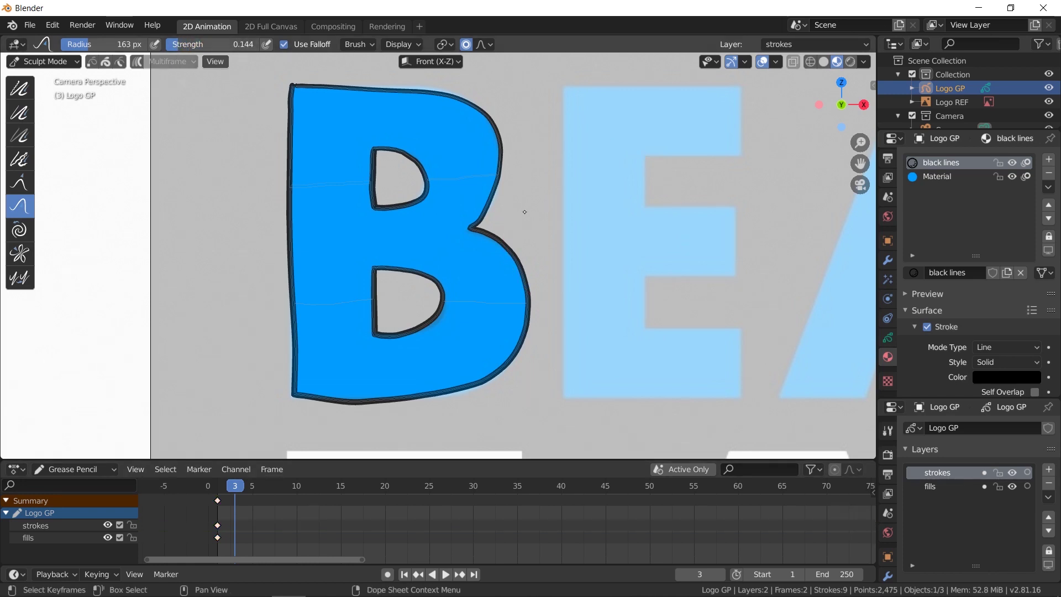
Push the B's outlines and fills slightly out of place at frame 3, and preview the animation
{"action": "mouse_move", "coordinate": [470, 204]}
{"action": "left_mouse_down"}
{"action": "mouse_move", "coordinate": [503, 214]}
{"action": "mouse_move", "coordinate": [486, 108]}
{"action": "mouse_move", "coordinate": [482, 123]}
{"action": "mouse_move", "coordinate": [442, 99]}
{"action": "mouse_move", "coordinate": [398, 110]}
{"action": "mouse_move", "coordinate": [305, 97]}
{"action": "mouse_move", "coordinate": [295, 196]}
{"action": "left_mouse_up"}
{"action": "mouse_move", "coordinate": [310, 273]}
{"action": "left_mouse_down"}
{"action": "mouse_move", "coordinate": [280, 303]}
{"action": "mouse_move", "coordinate": [304, 327]}
{"action": "mouse_move", "coordinate": [337, 402]}
{"action": "mouse_move", "coordinate": [362, 408]}
{"action": "mouse_move", "coordinate": [472, 381]}
{"action": "mouse_move", "coordinate": [522, 326]}
{"action": "mouse_move", "coordinate": [528, 299]}
{"action": "mouse_move", "coordinate": [520, 305]}
{"action": "left_mouse_up"}
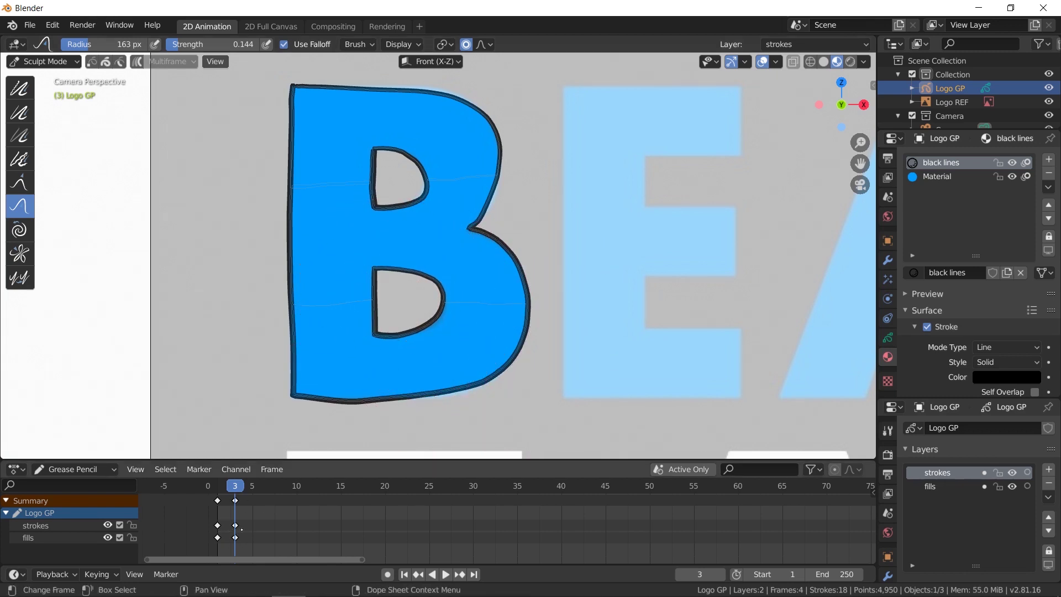
{"action": "left_click_drag", "start_coordinate": [403, 161], "coordinate": [397, 172]}
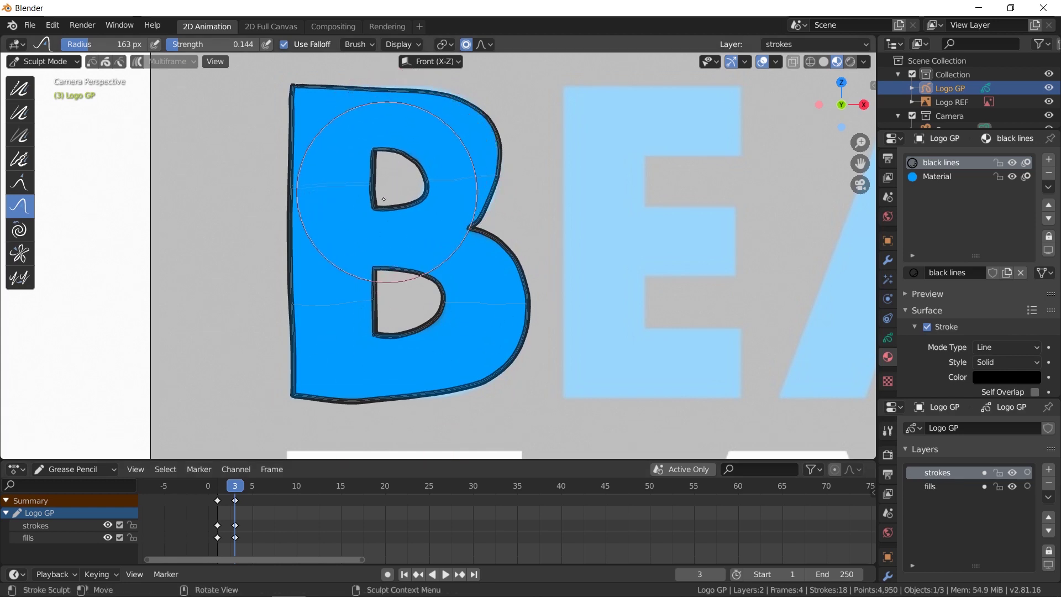
{"action": "key", "text": "space"}
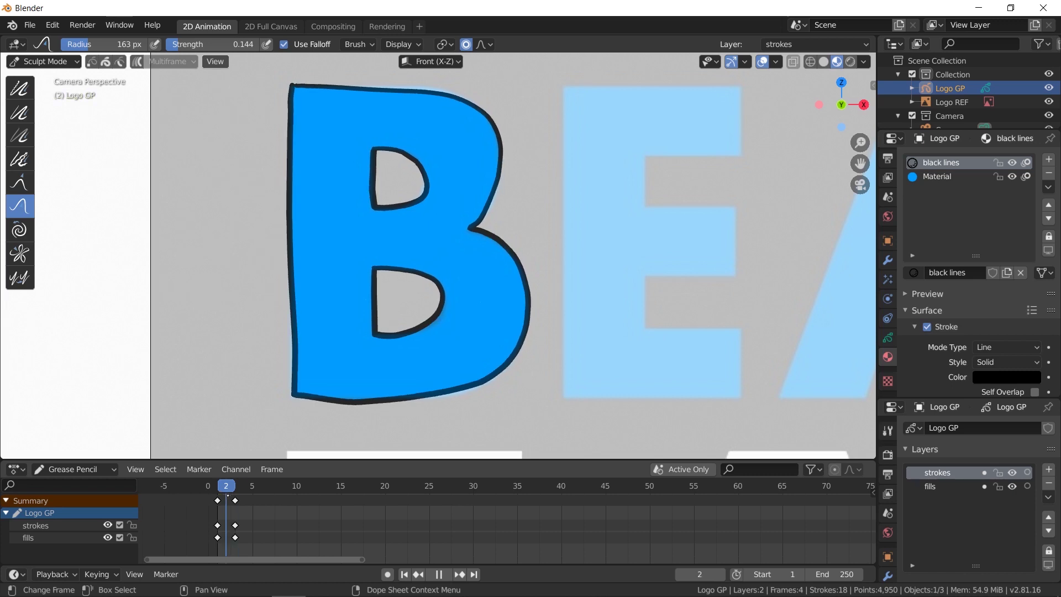
{"action": "key", "text": "space"}
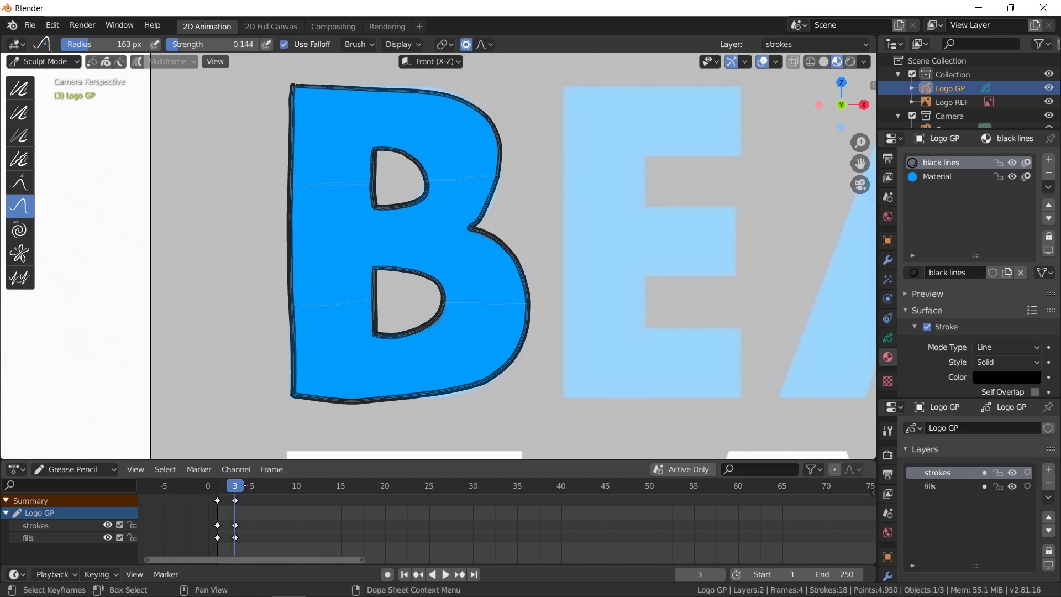
At frame 6, nudge the B's outline and fills slightly all around with the Push brush
{"action": "left_click_drag", "start_coordinate": [249, 483], "coordinate": [261, 483]}
{"action": "left_click", "coordinate": [394, 390]}
{"action": "left_click_drag", "start_coordinate": [513, 269], "coordinate": [511, 274]}
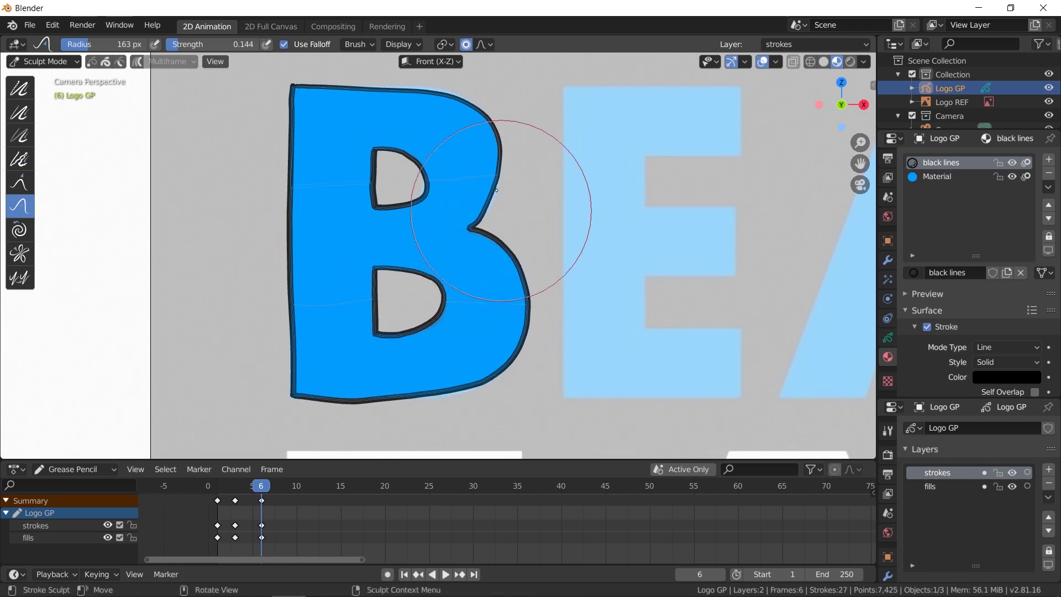
{"action": "left_click_drag", "start_coordinate": [442, 94], "coordinate": [390, 90]}
{"action": "left_click_drag", "start_coordinate": [343, 95], "coordinate": [299, 130]}
{"action": "mouse_move", "coordinate": [287, 247]}
{"action": "left_mouse_down"}
{"action": "mouse_move", "coordinate": [293, 325]}
{"action": "mouse_move", "coordinate": [329, 403]}
{"action": "left_mouse_up"}
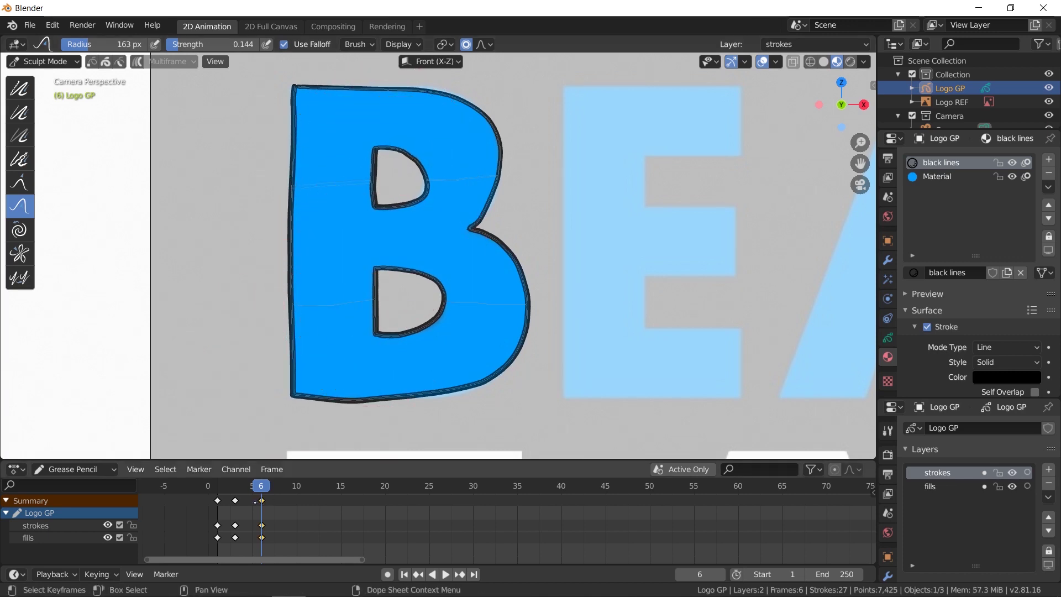
Move the frame 6 keyframes to frame 5, and play the animation back from the earlier frames
{"action": "left_click_drag", "start_coordinate": [262, 500], "coordinate": [254, 502]}
{"action": "key", "text": "Left"}
{"action": "key", "text": "Left"}
{"action": "key", "text": "Left"}
{"action": "key", "text": "Left"}
{"action": "key", "text": "Left"}
{"action": "key", "text": "Left"}
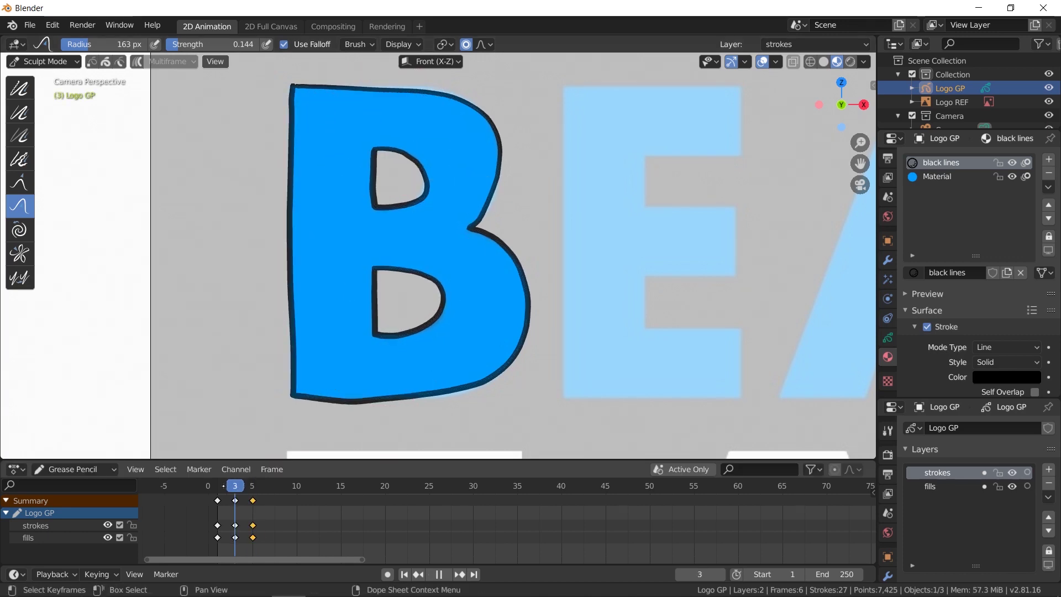
Duplicate the keyframes at frames 1, 3 and 5 repeatedly at two-frame spacing up to frame 53, and play the animation
{"action": "left_click_drag", "start_coordinate": [266, 512], "coordinate": [208, 494]}
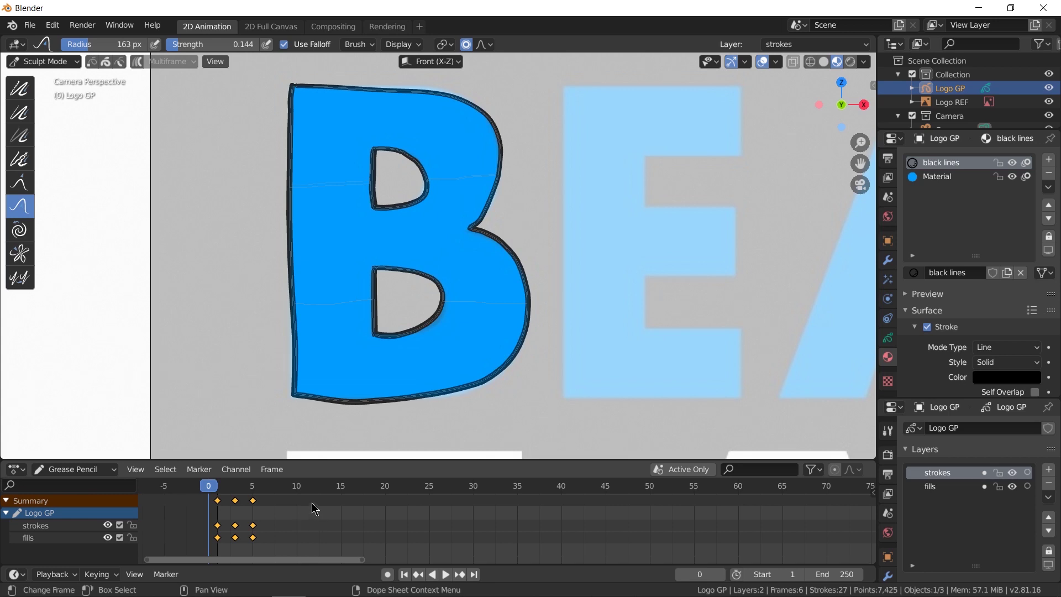
{"action": "key", "text": "shift+d"}
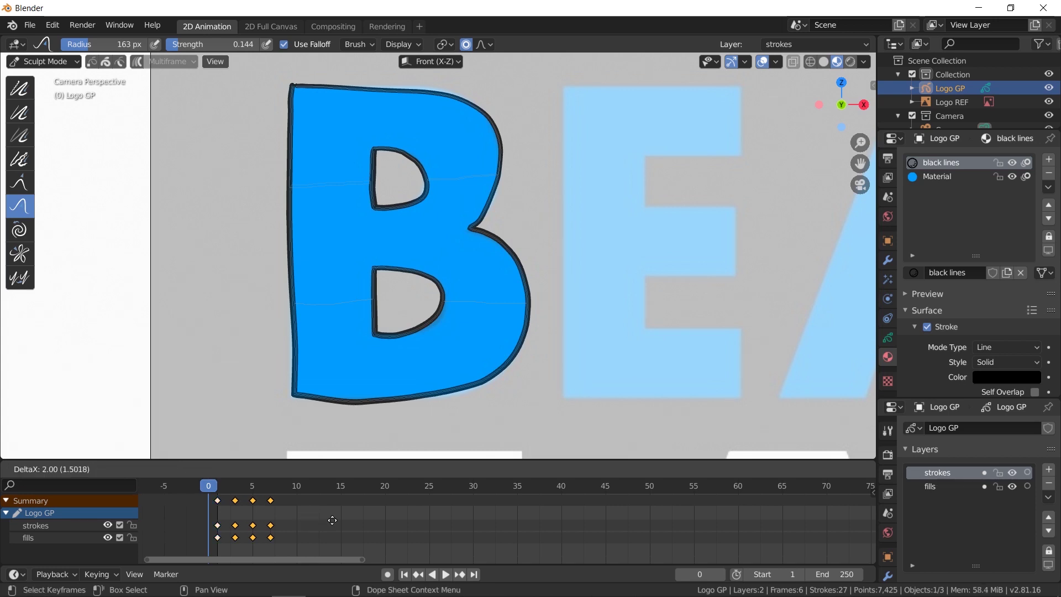
{"action": "left_click", "coordinate": [362, 524]}
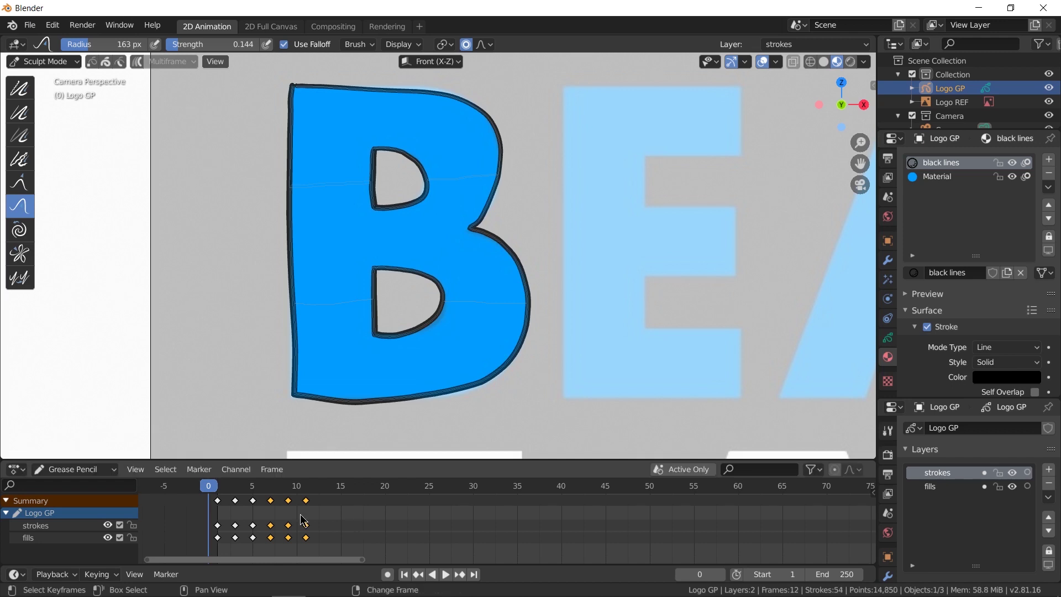
{"action": "key", "text": "shift+r"}
{"action": "key", "text": "shift+r"}
{"action": "key", "text": "shift+r"}
{"action": "key", "text": "shift+r"}
{"action": "key", "text": "shift+r"}
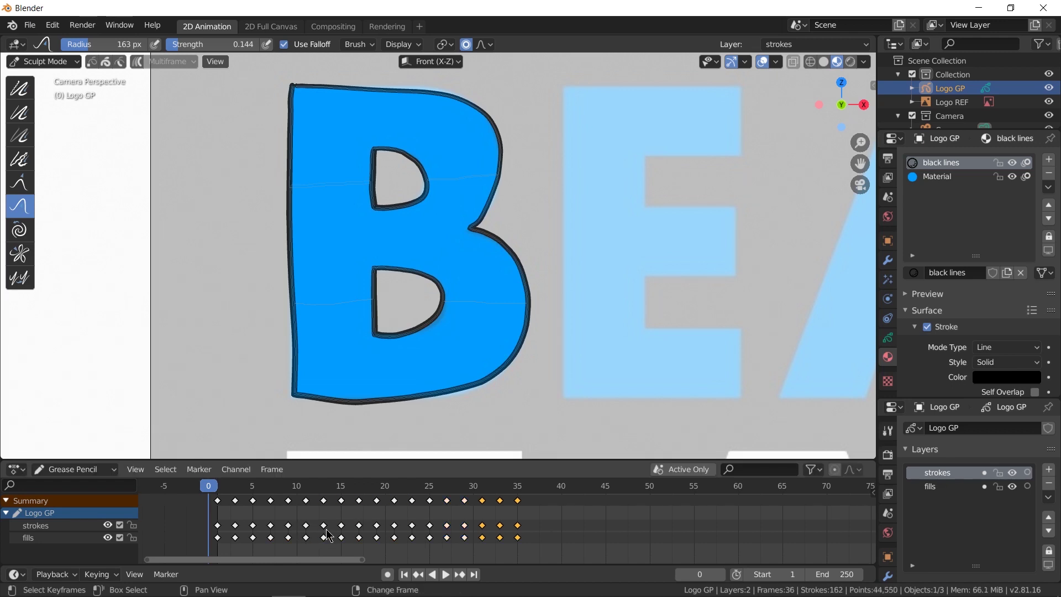
{"action": "key", "text": "shift+r"}
{"action": "key", "text": "shift+r"}
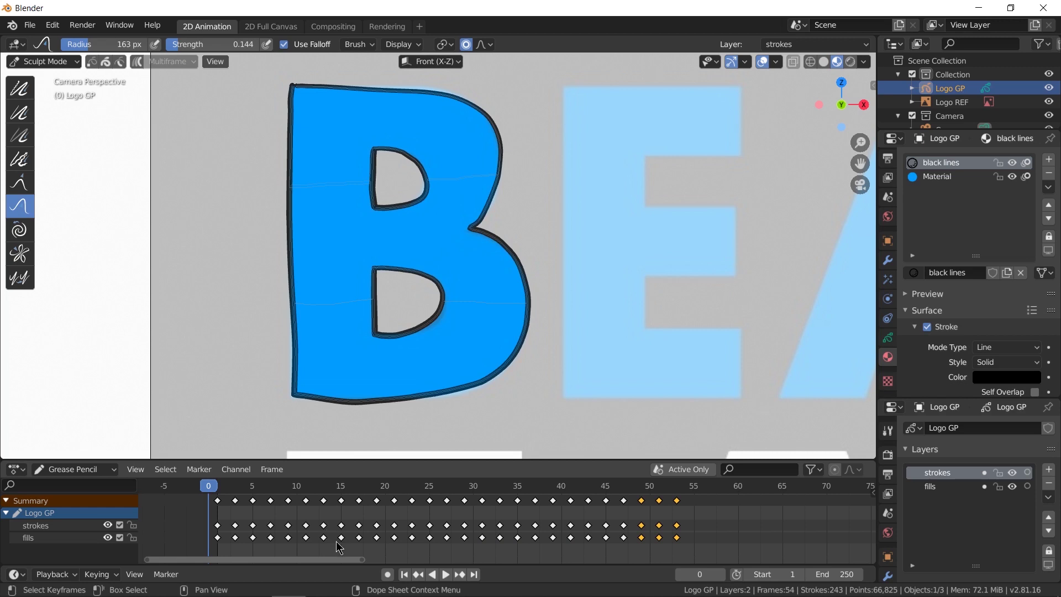
{"action": "key", "text": "space"}
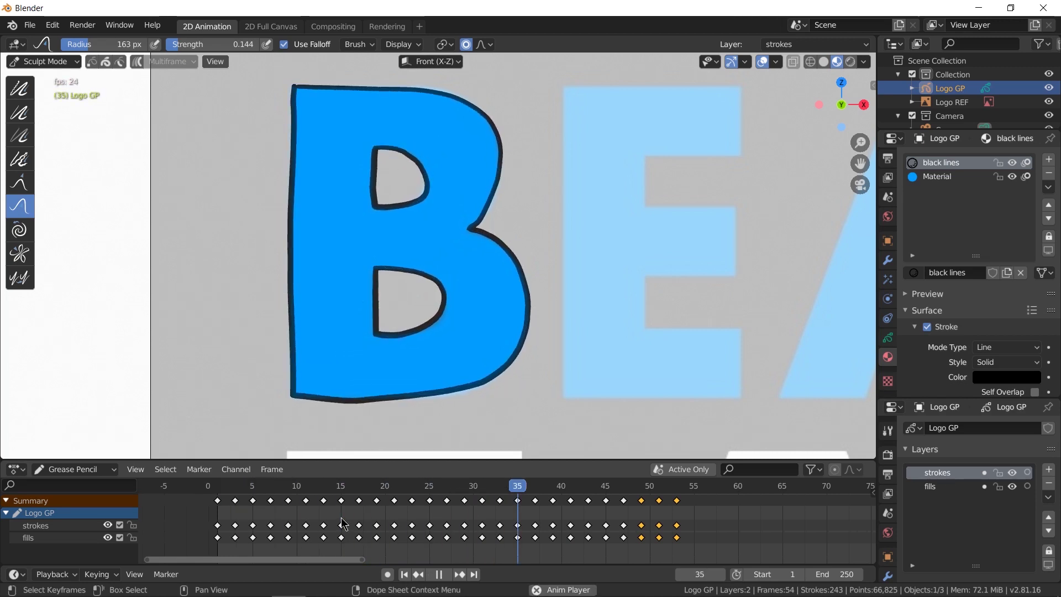
{"action": "key", "text": "space"}
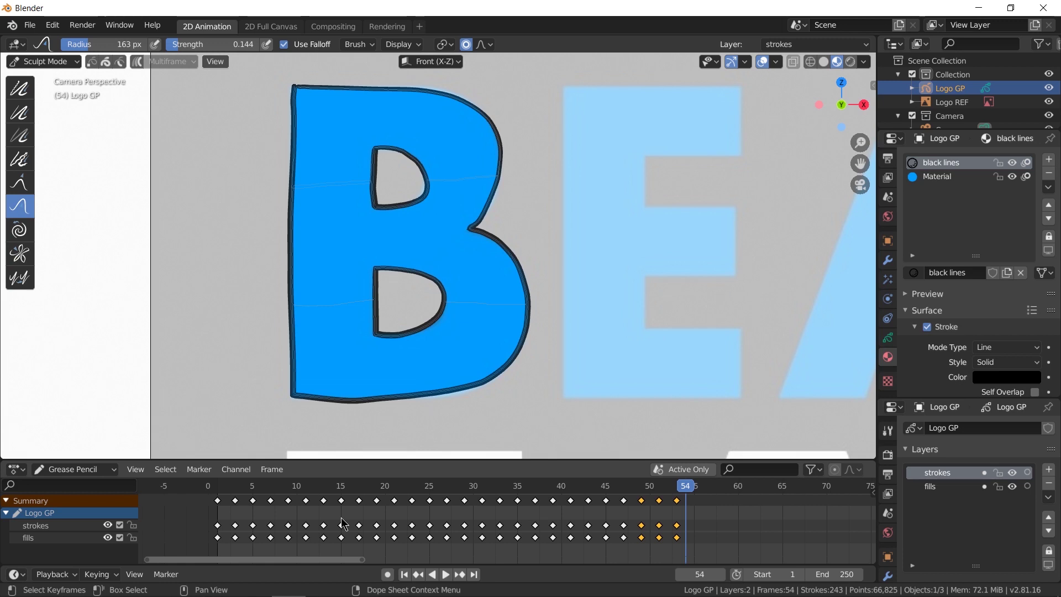
Return to frame 1 and delete all strokes and fills keyframes from frame 3 onward
{"action": "key", "text": "shift+Left"}
{"action": "left_click_drag", "start_coordinate": [715, 515], "coordinate": [326, 511]}
{"action": "left_click_drag", "start_coordinate": [231, 506], "coordinate": [234, 505]}
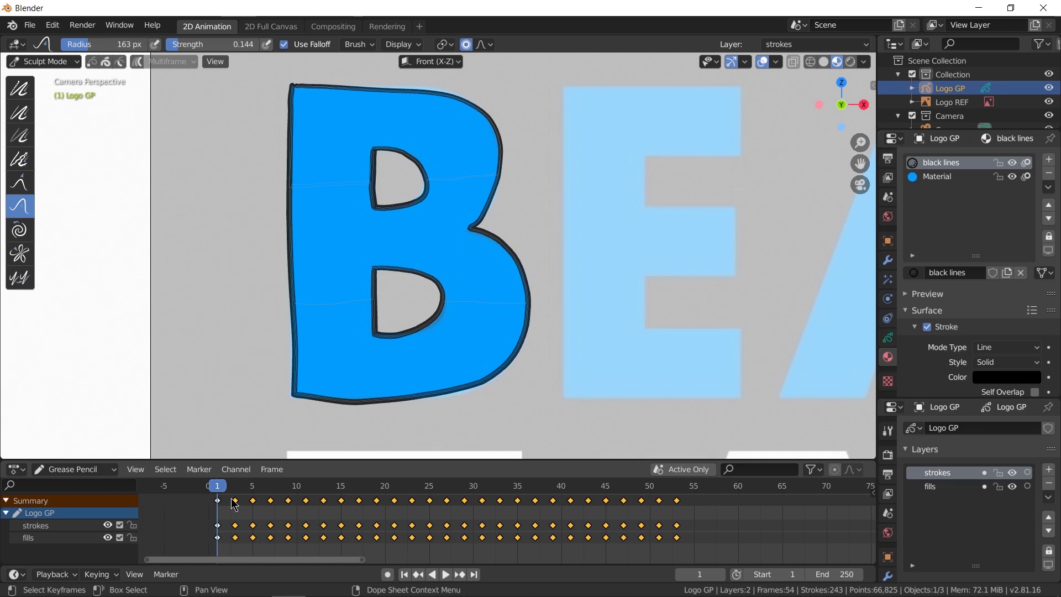
{"action": "key", "text": "x"}
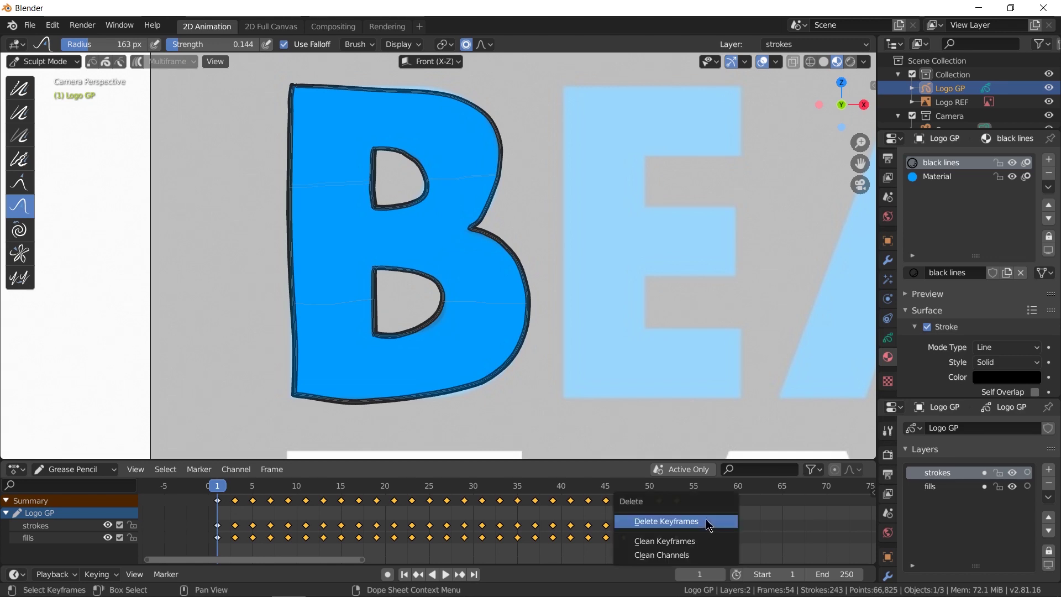
{"action": "left_click", "coordinate": [695, 529]}
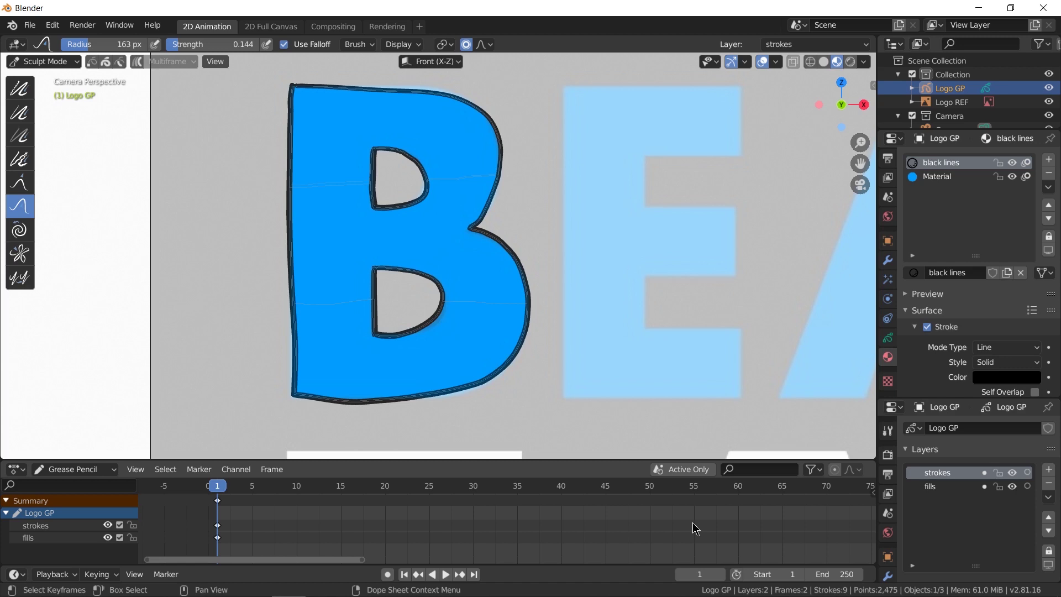
Add a Noise modifier with a factor of 6.3 to Logo GP, and switch to Object Mode
{"action": "left_click", "coordinate": [888, 260]}
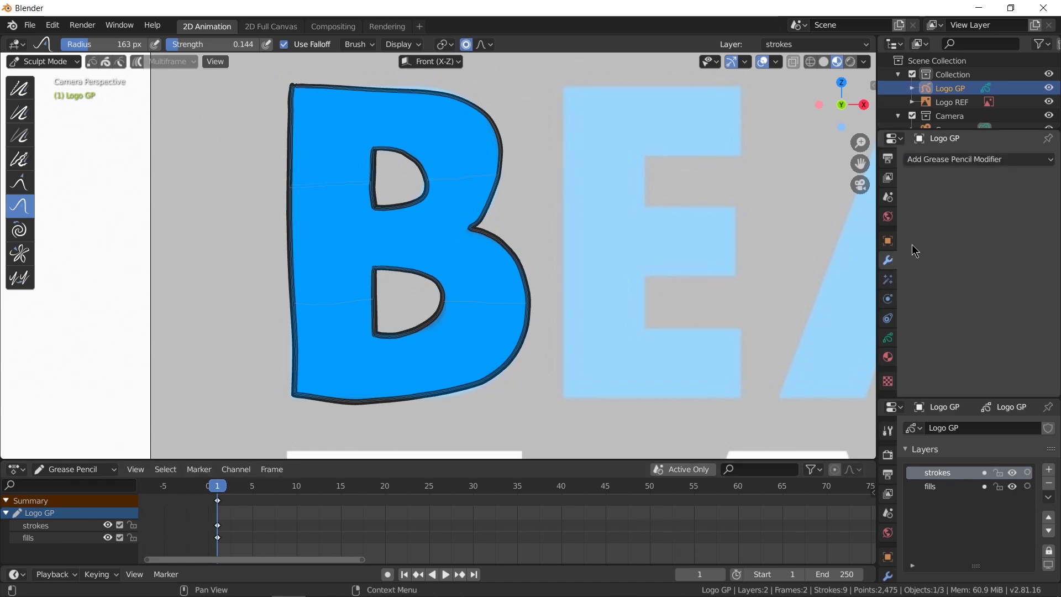
{"action": "left_click", "coordinate": [958, 161]}
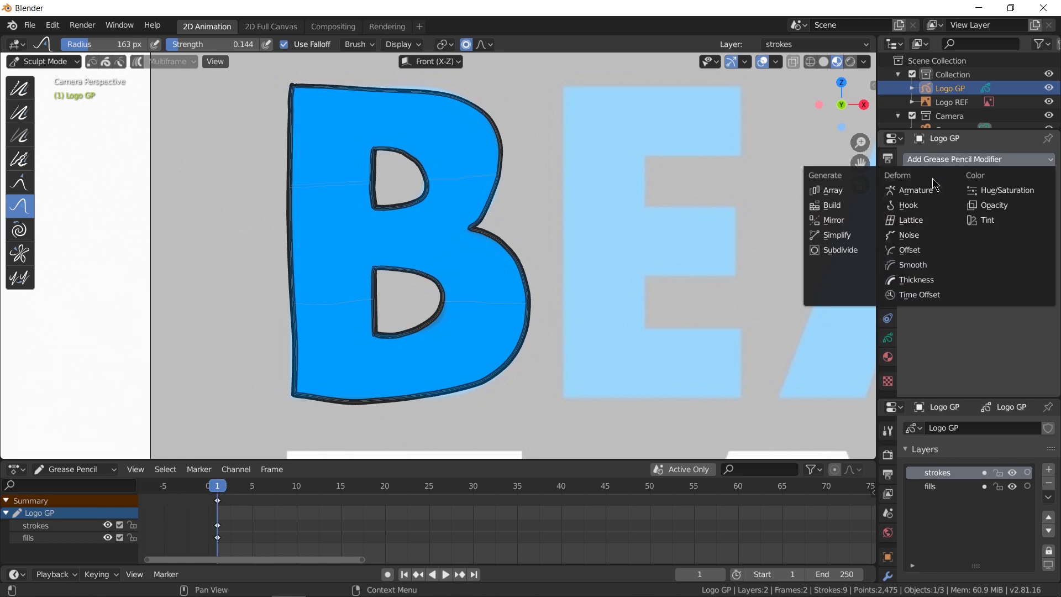
{"action": "left_click", "coordinate": [909, 235]}
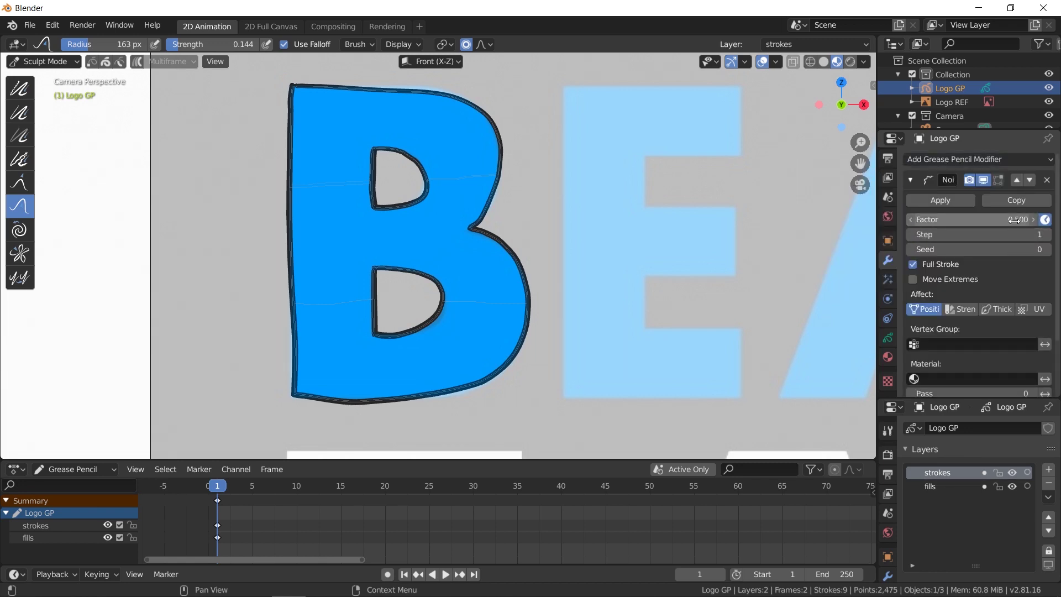
{"action": "left_click_drag", "start_coordinate": [973, 220], "coordinate": [995, 219]}
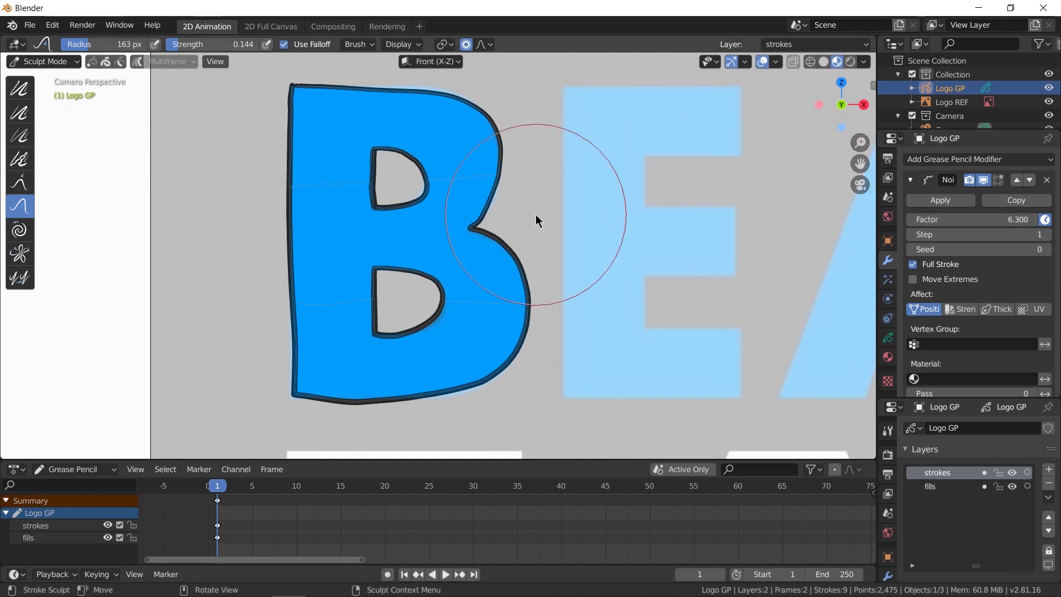
{"action": "key", "text": "ctrl+Tab"}
{"action": "left_click", "coordinate": [362, 202]}
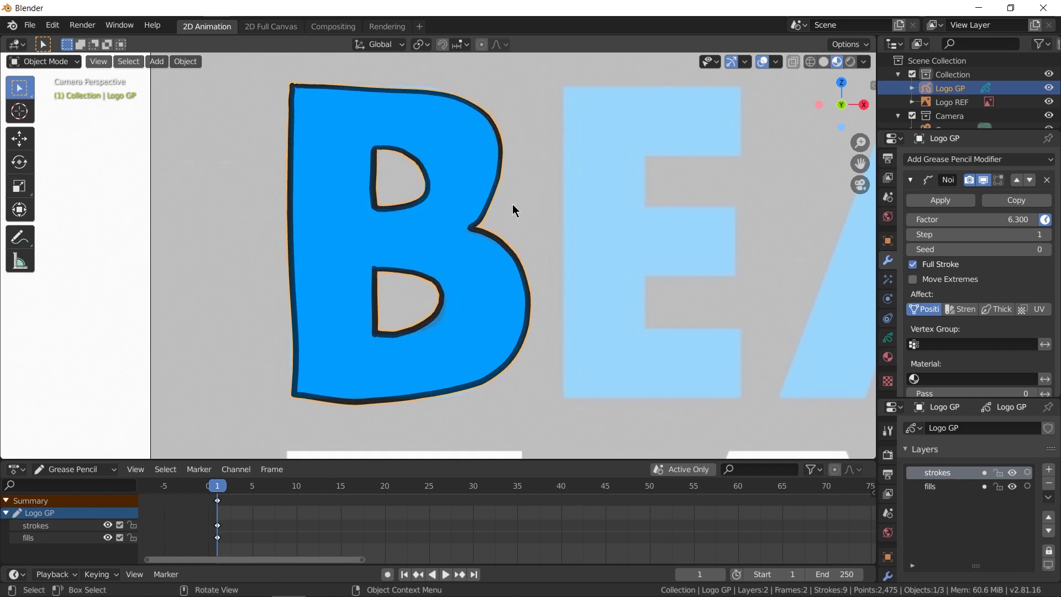
Adjust the Noise modifier to a factor of 3.9, a seed of 26 and a step of 2
{"action": "left_click_drag", "start_coordinate": [952, 249], "coordinate": [981, 249]}
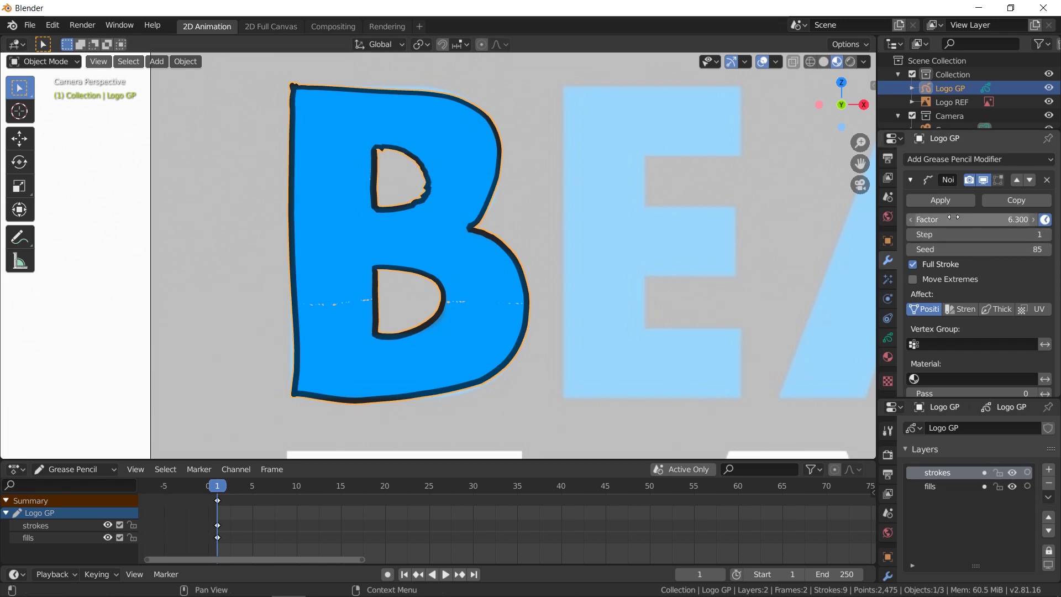
{"action": "left_click_drag", "start_coordinate": [973, 219], "coordinate": [909, 250]}
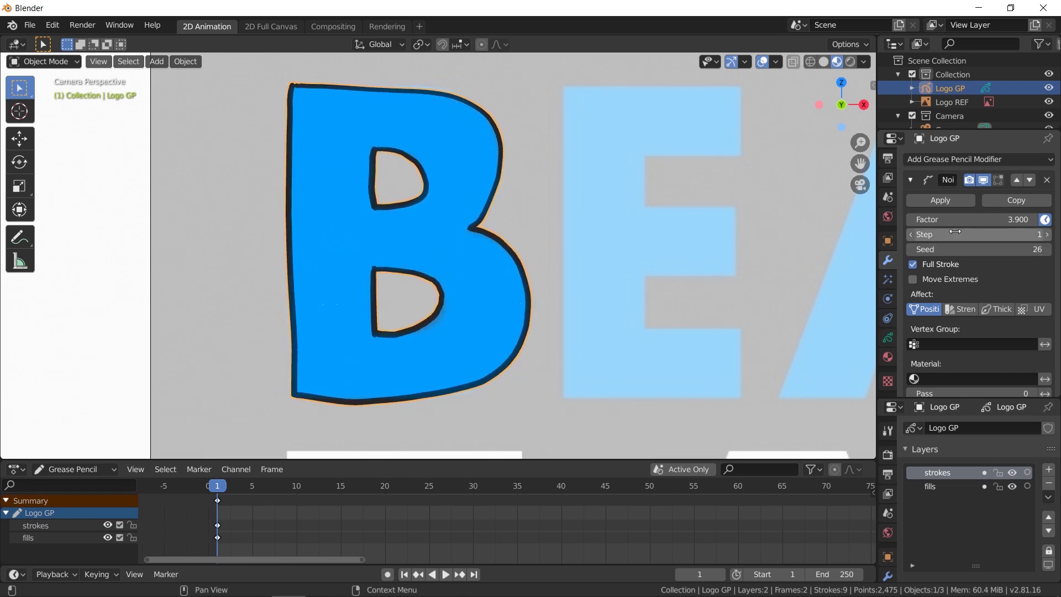
{"action": "left_click", "coordinate": [1043, 235]}
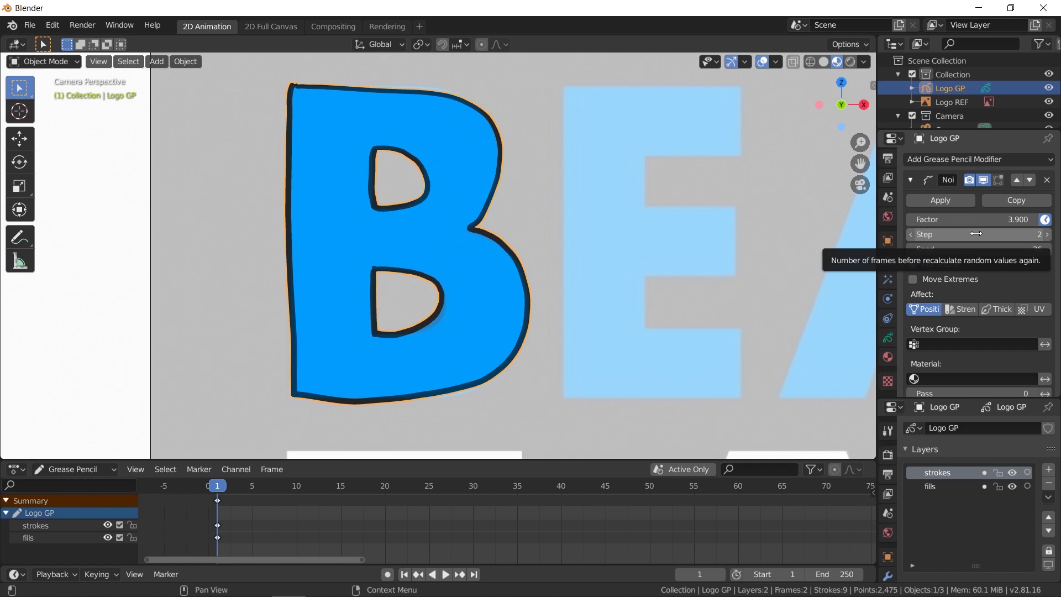
Preview the noise animation, and remove the Noise modifier from Logo GP
{"action": "key", "text": "space"}
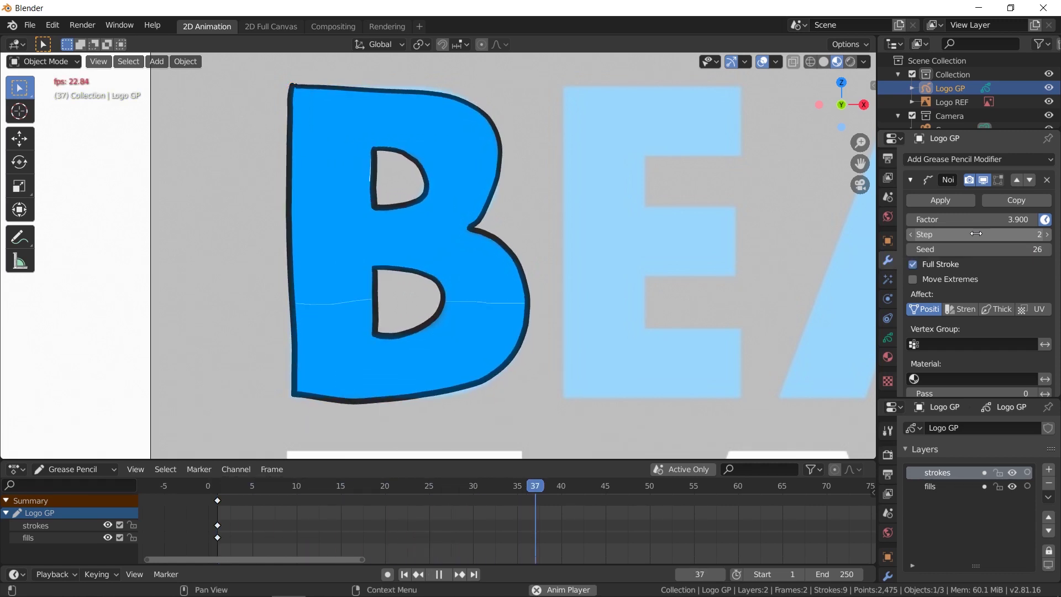
{"action": "key", "text": "Escape"}
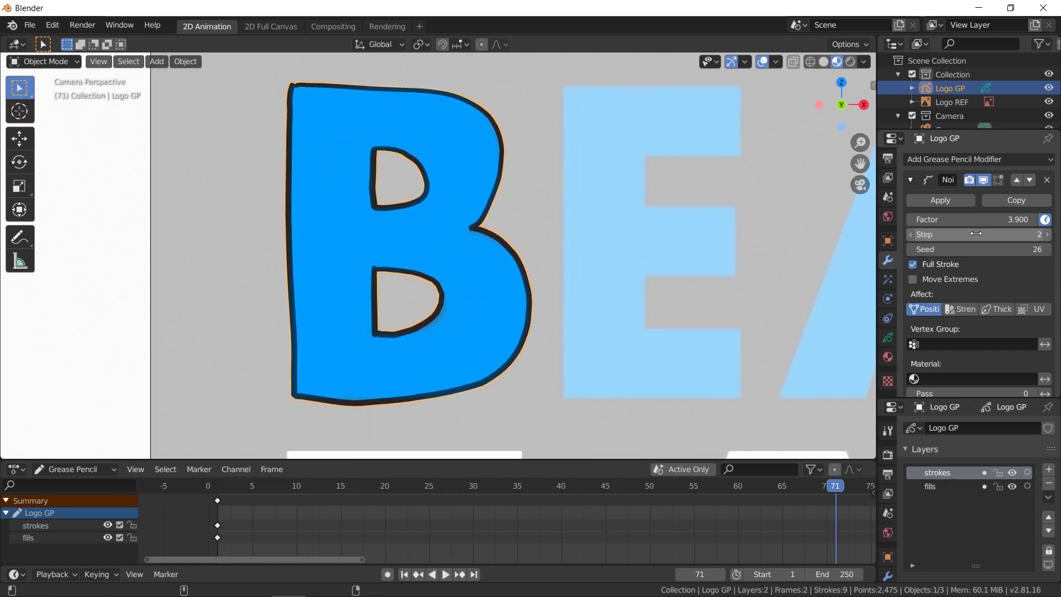
{"action": "left_click", "coordinate": [1045, 180]}
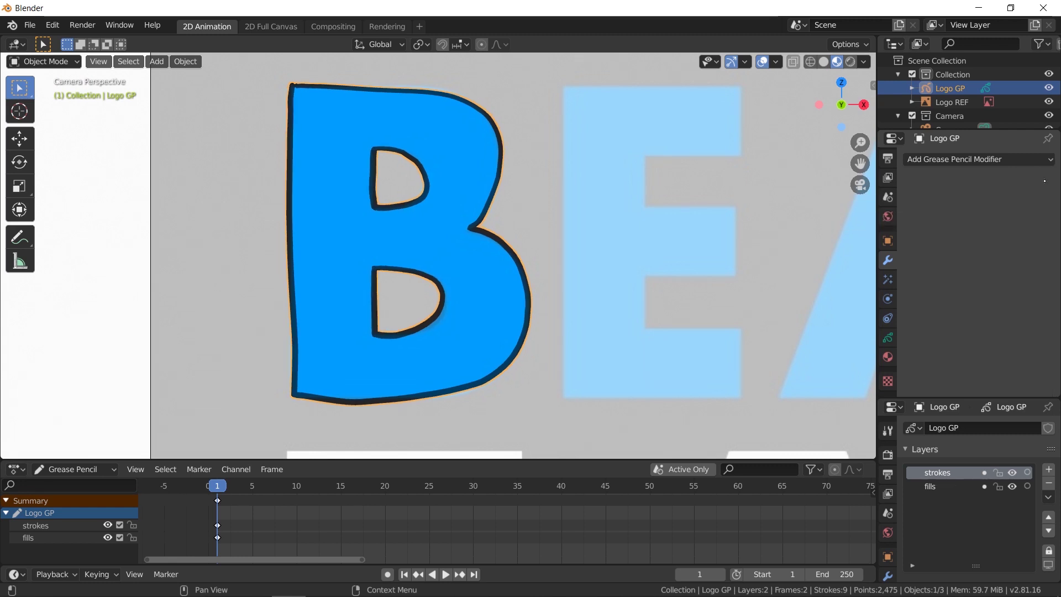